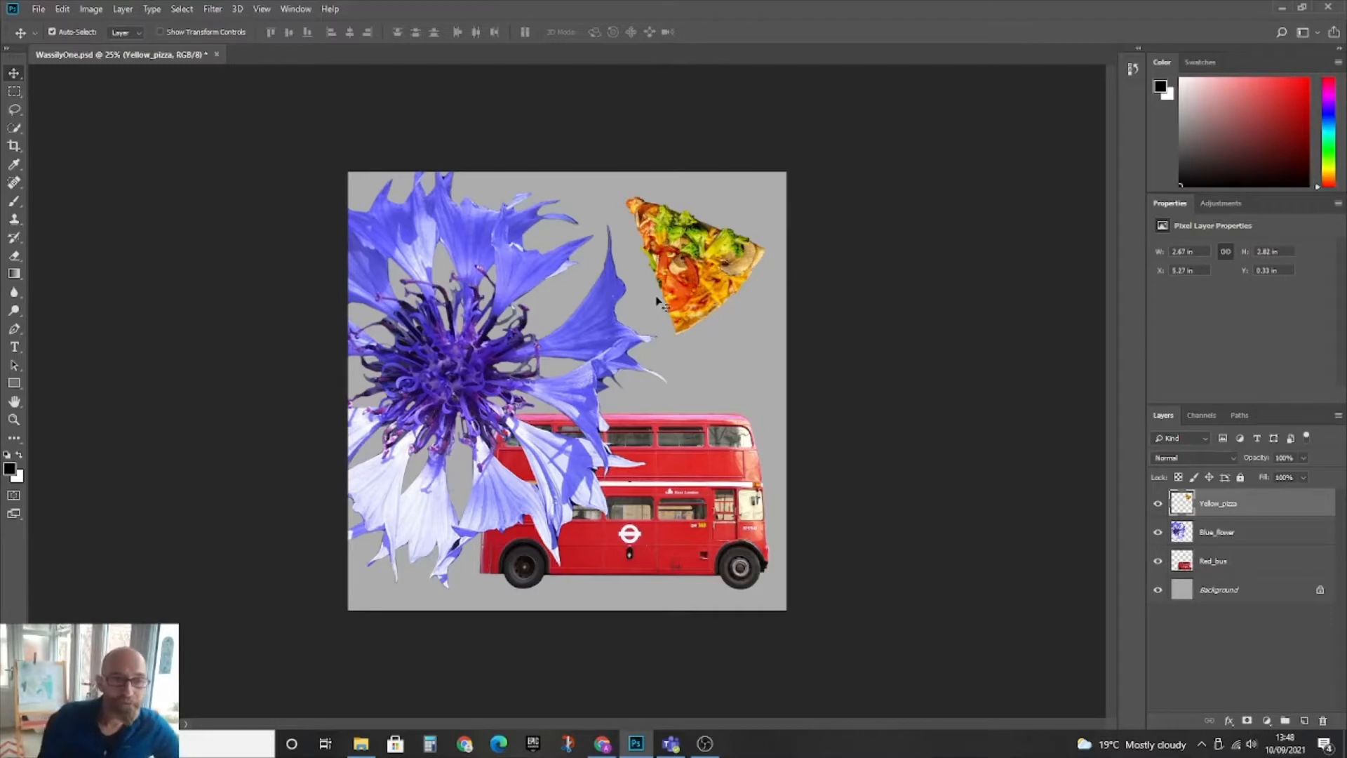
Step: Move the pizza slice slightly down and shift the blue flower slightly toward the canvas centre
drag(695, 281, 698, 289)
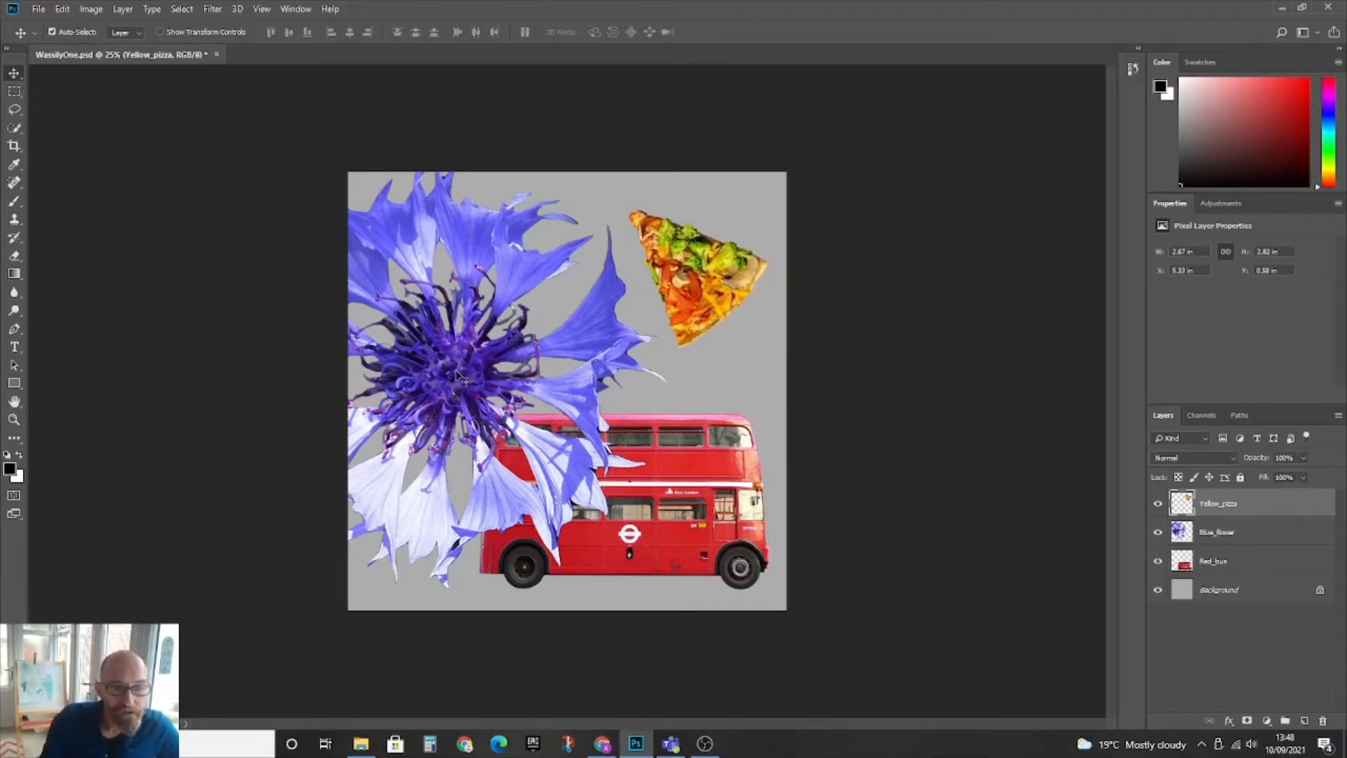
drag(457, 374, 482, 377)
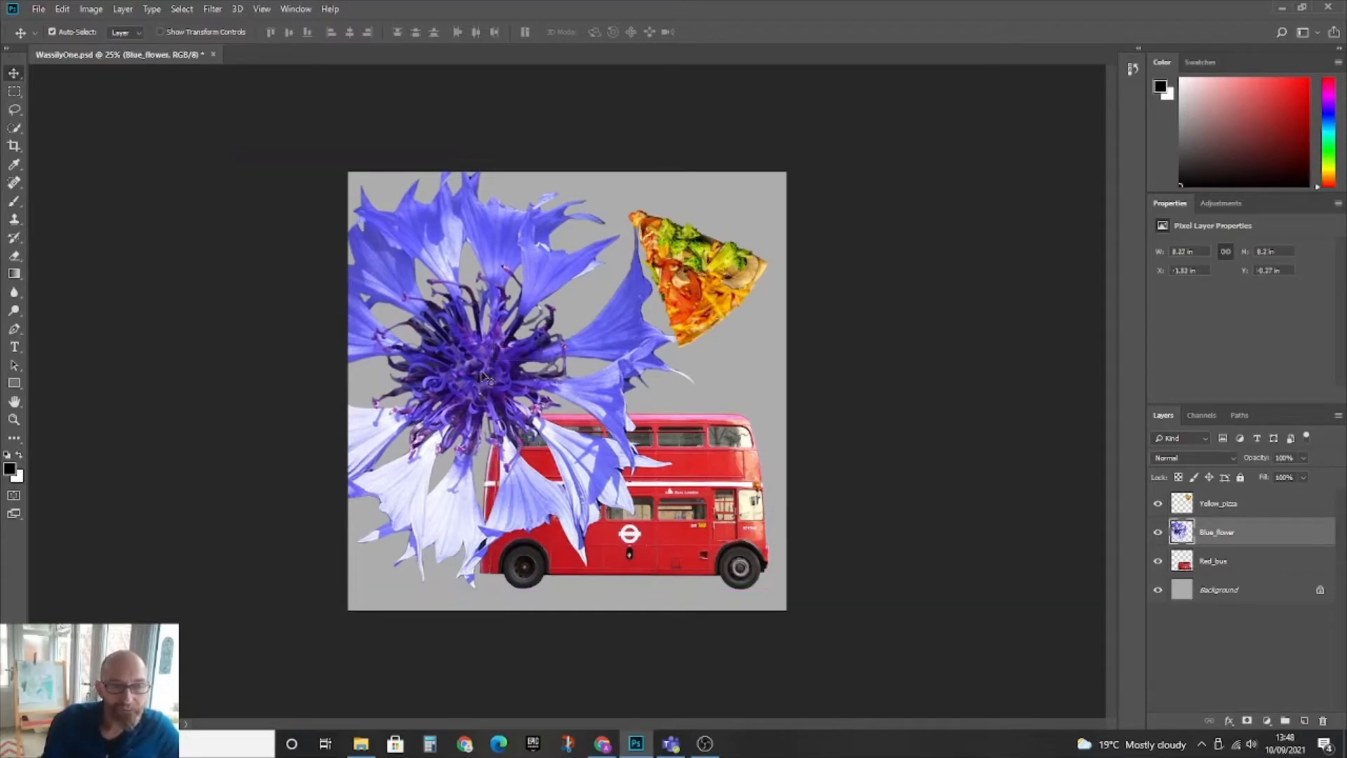
Step: Rotate the pizza slice about 82° counterclockwise, enlarge it to about 210%, and place it overlapping the flower and the bus roof
click(709, 290)
key(ctrl+t)
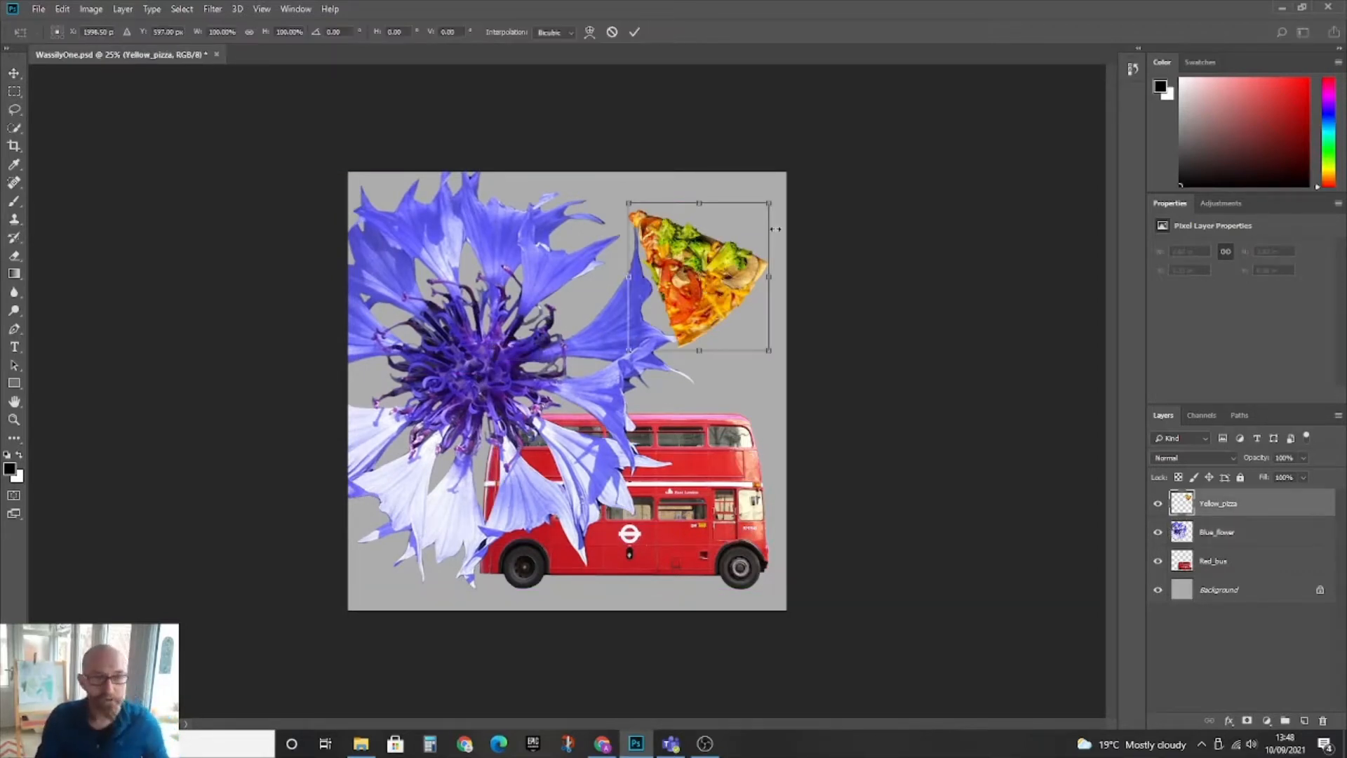
drag(787, 186, 621, 201)
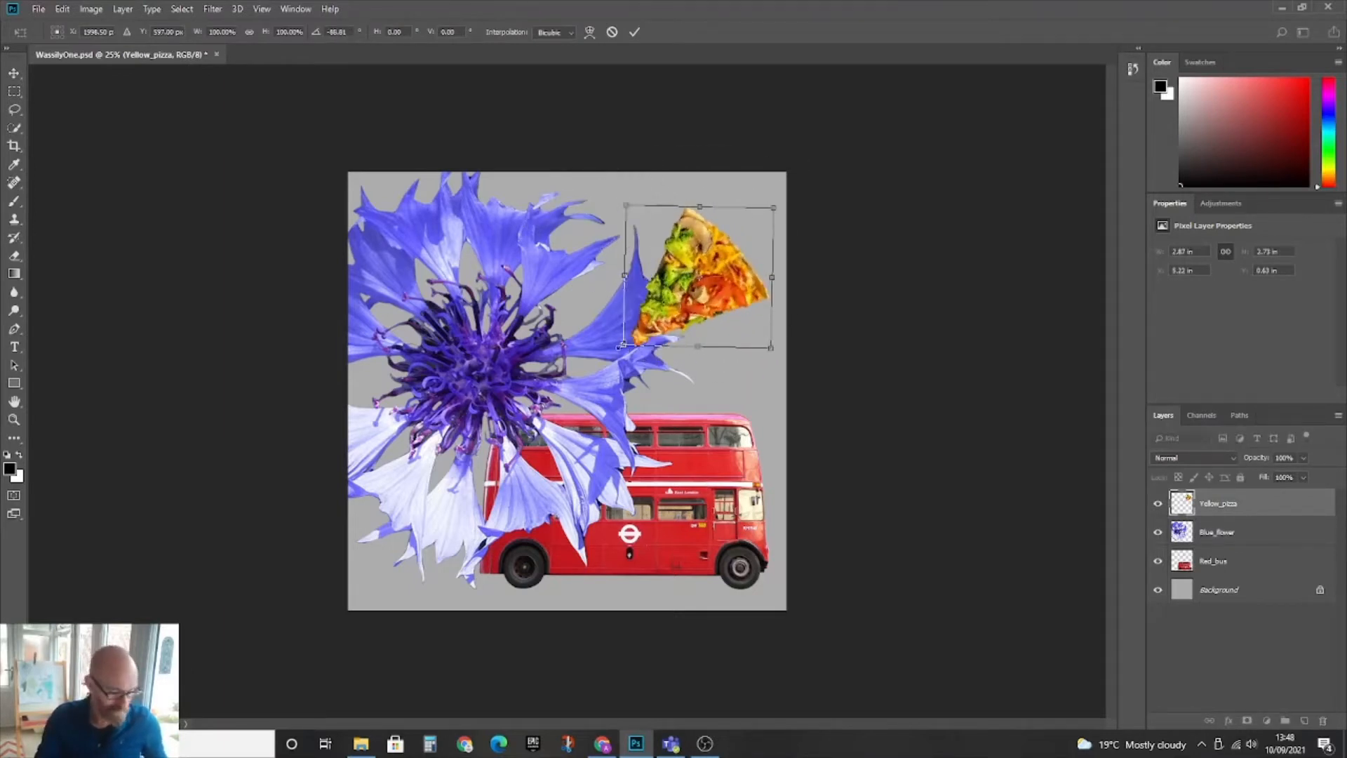
drag(621, 346, 459, 500)
drag(598, 397, 627, 374)
drag(807, 501, 802, 541)
drag(675, 369, 649, 411)
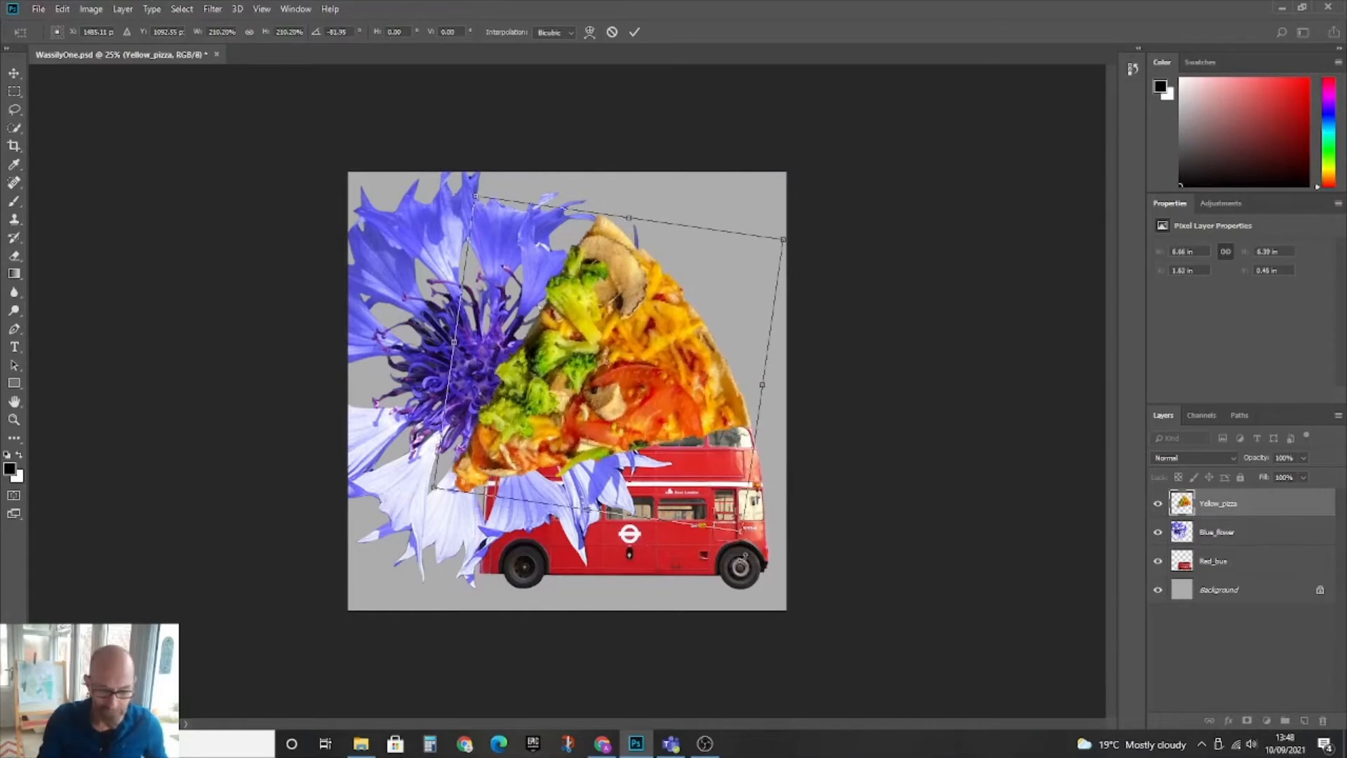
key(Return)
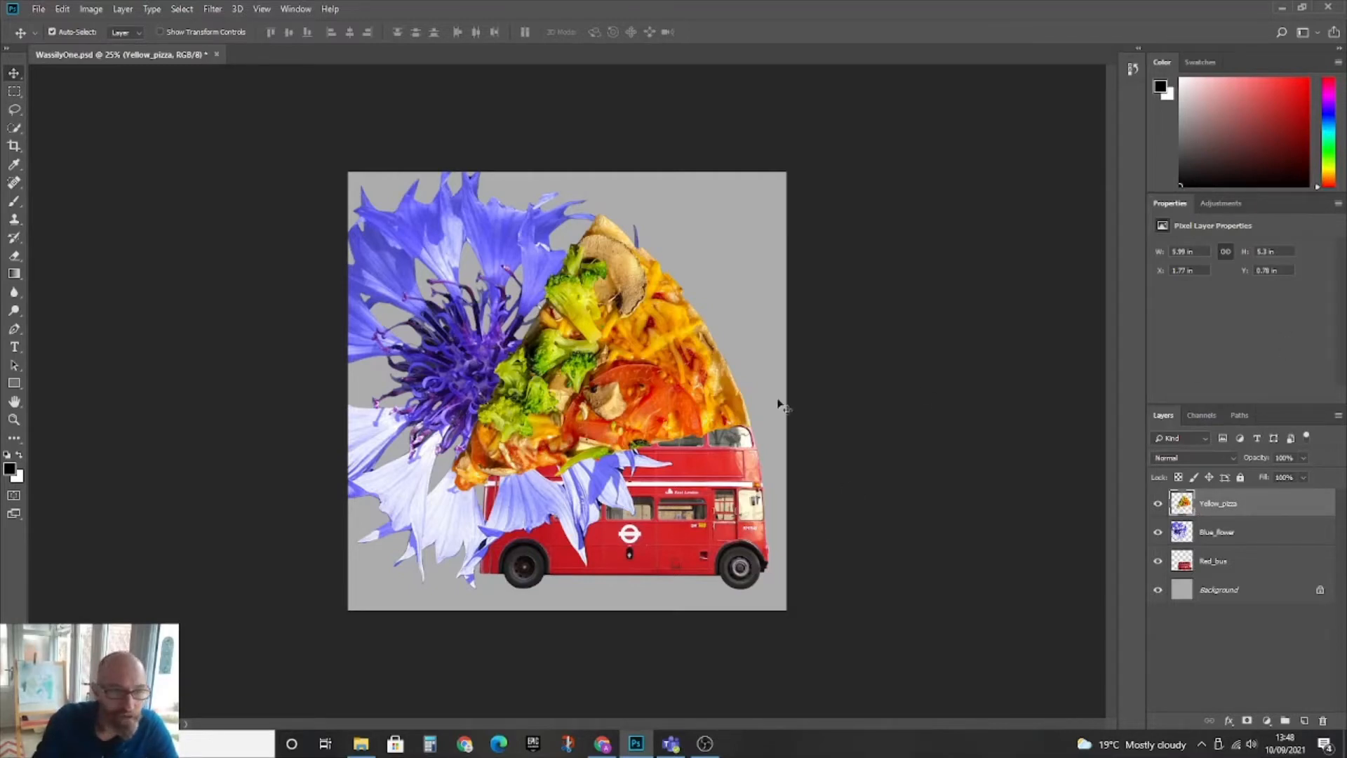
drag(587, 383, 586, 374)
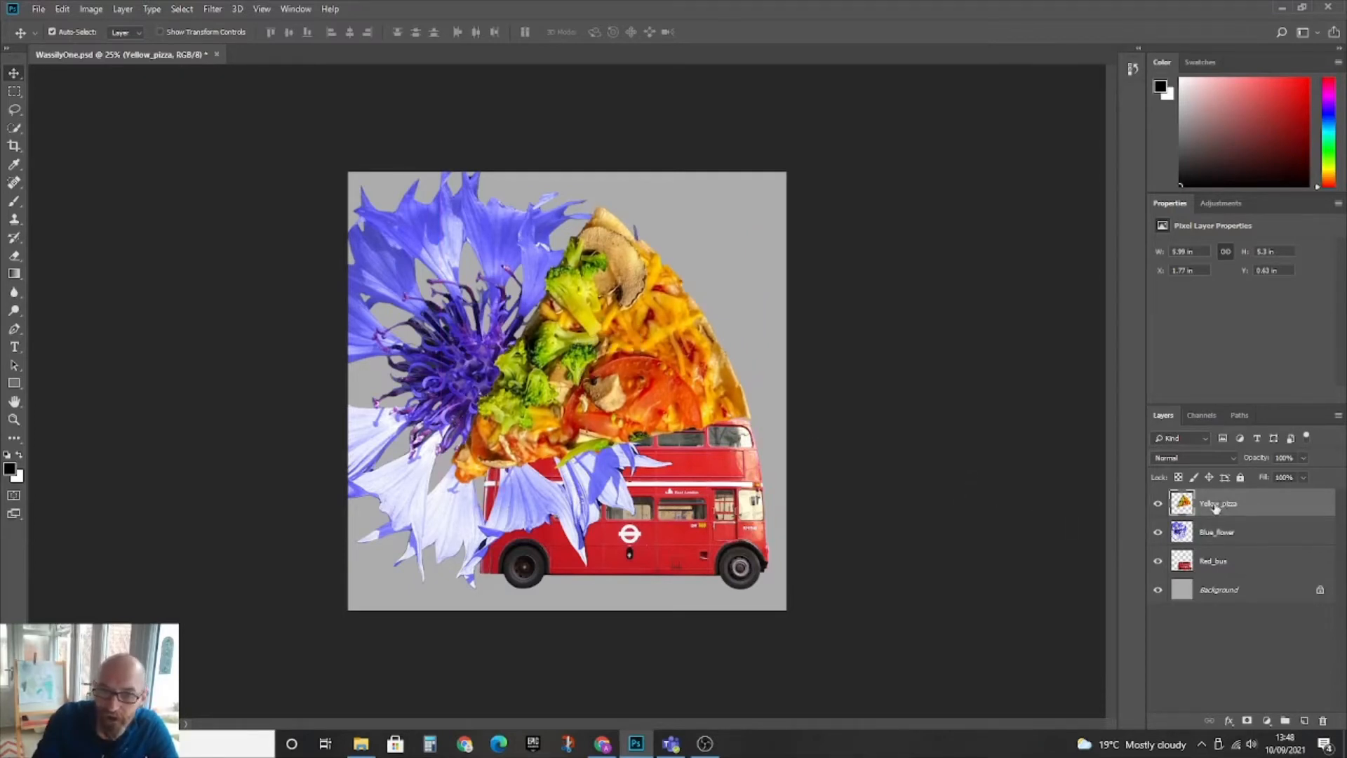
Step: Lower the Yellow_pizza layer's opacity to just under 50% and the Blue_flower layer's opacity to about 75%
click(1303, 457)
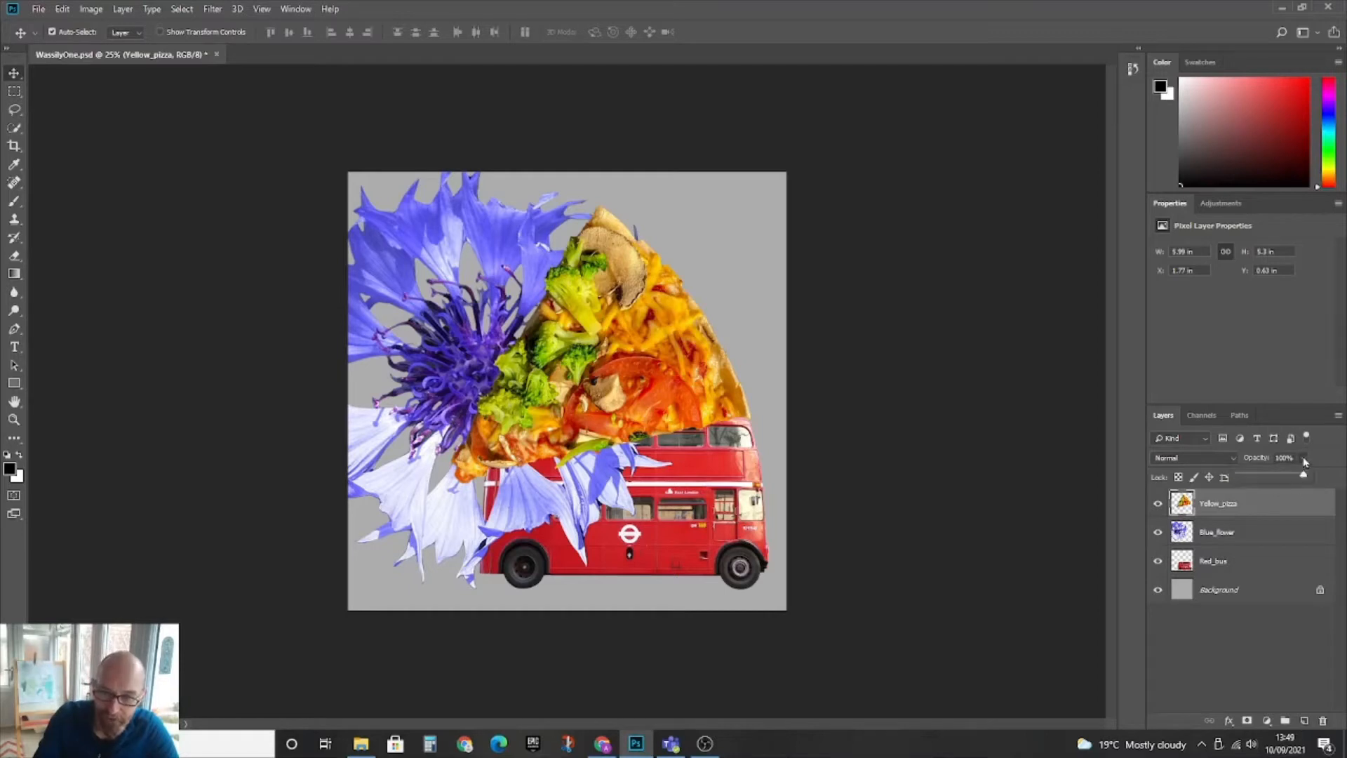
drag(1304, 476, 1268, 479)
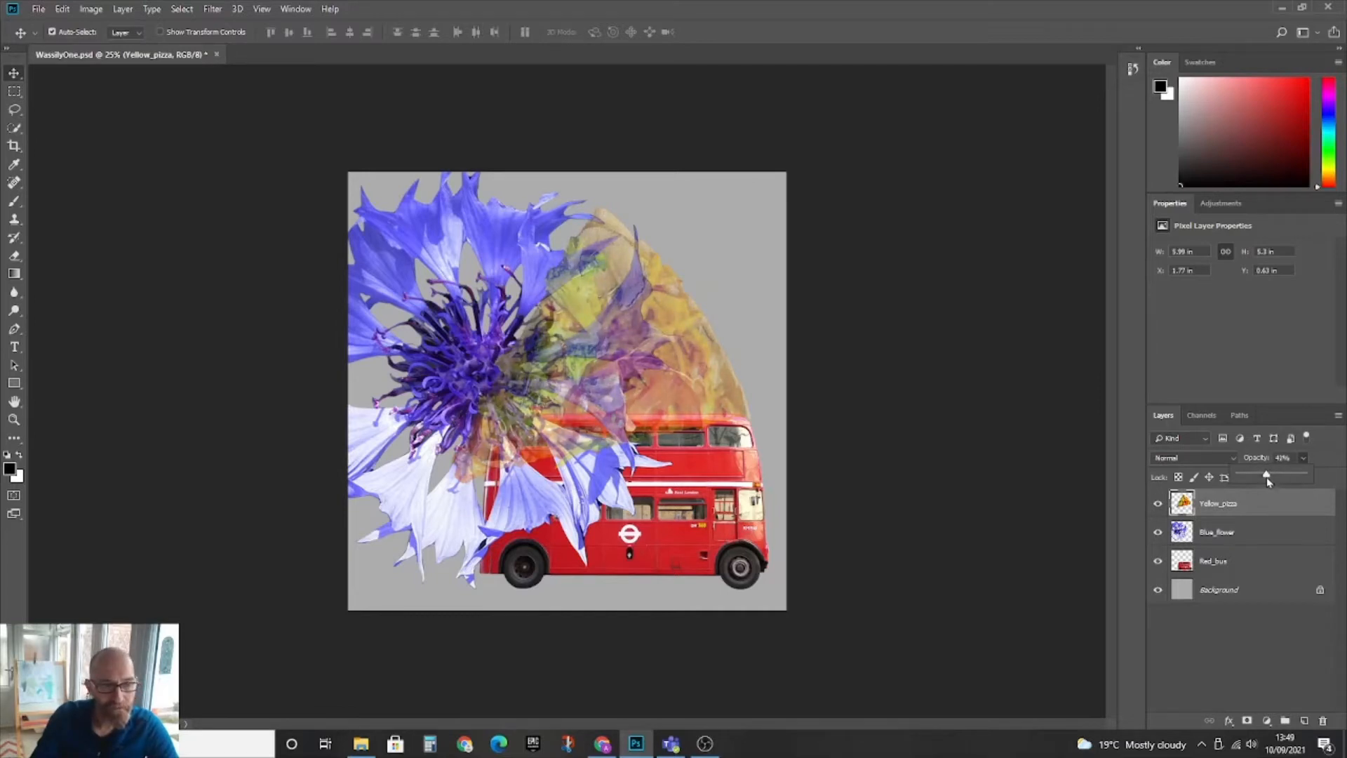
click(1253, 538)
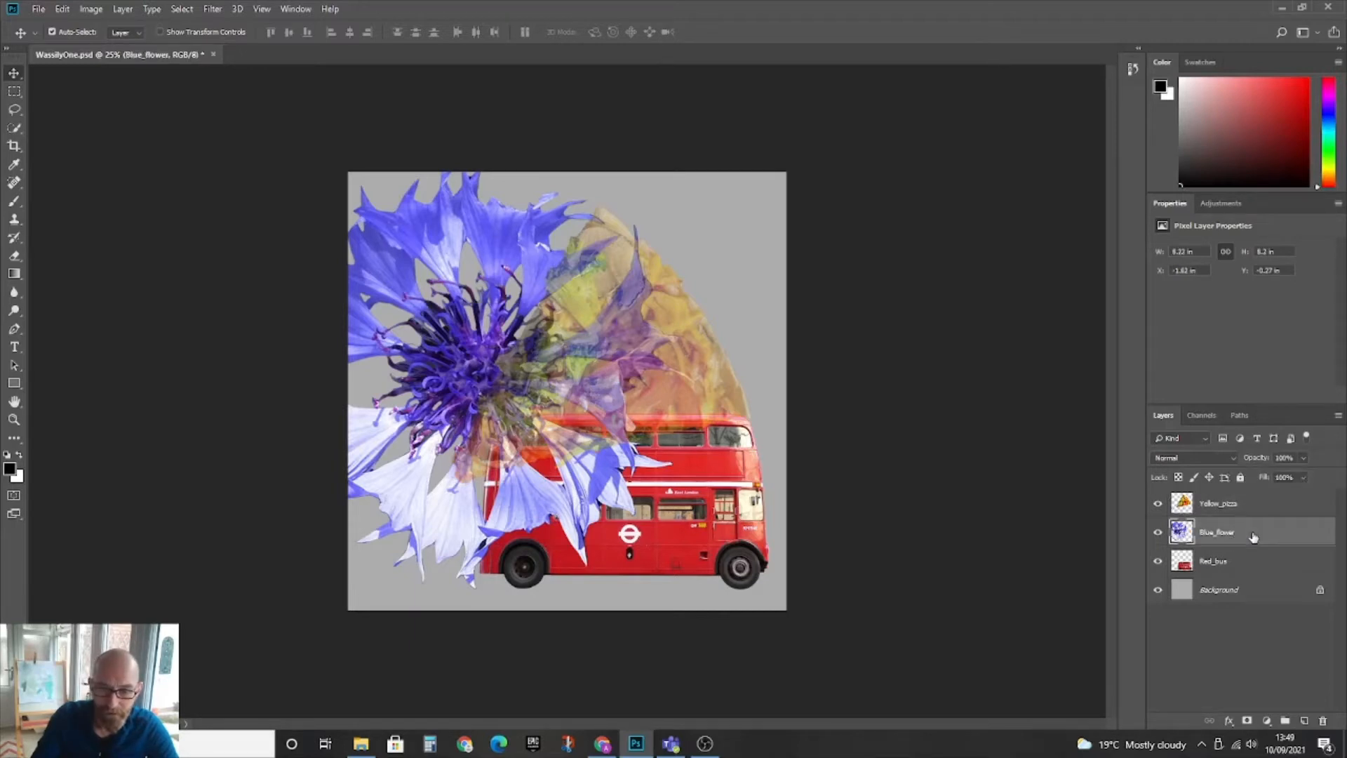
click(1303, 459)
drag(1307, 479, 1288, 480)
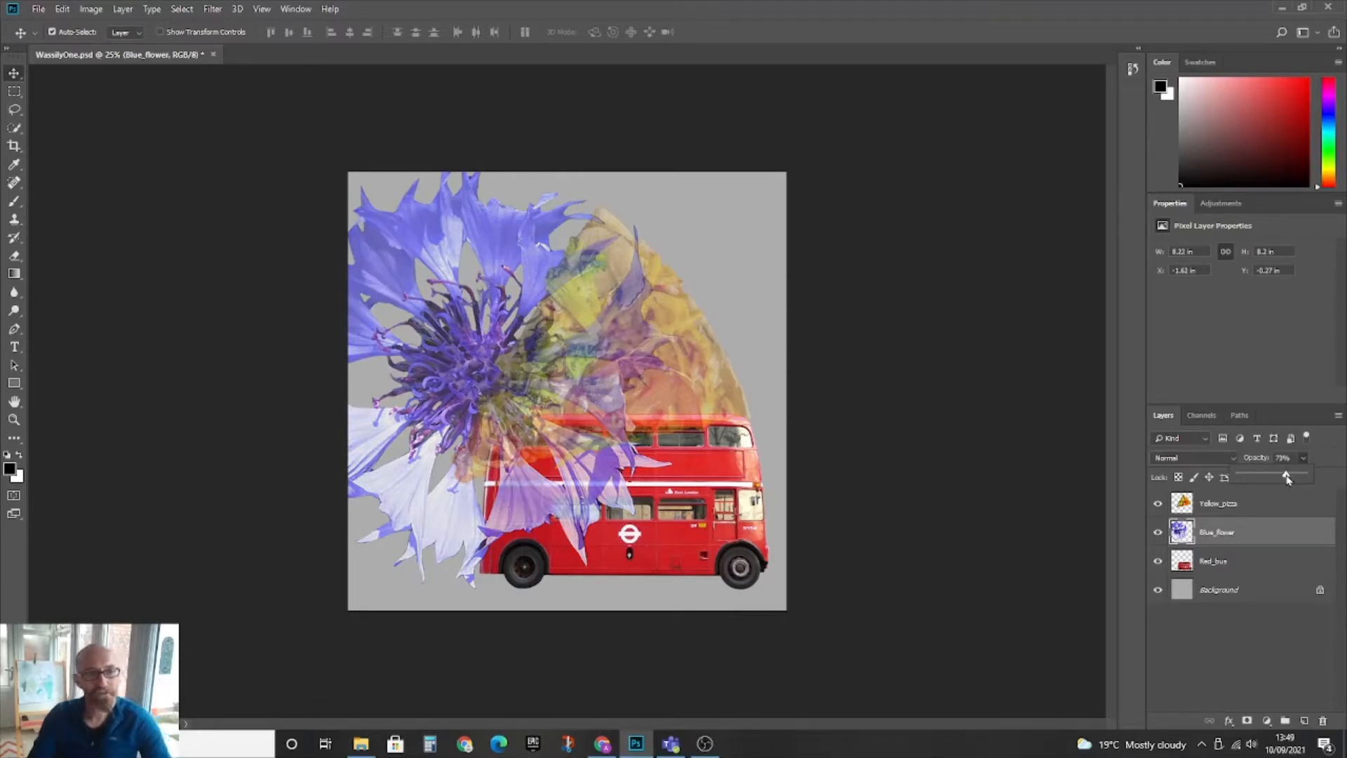
Step: Set the Yellow_pizza layer's opacity to 47% and move the slice slightly to the right
click(1250, 516)
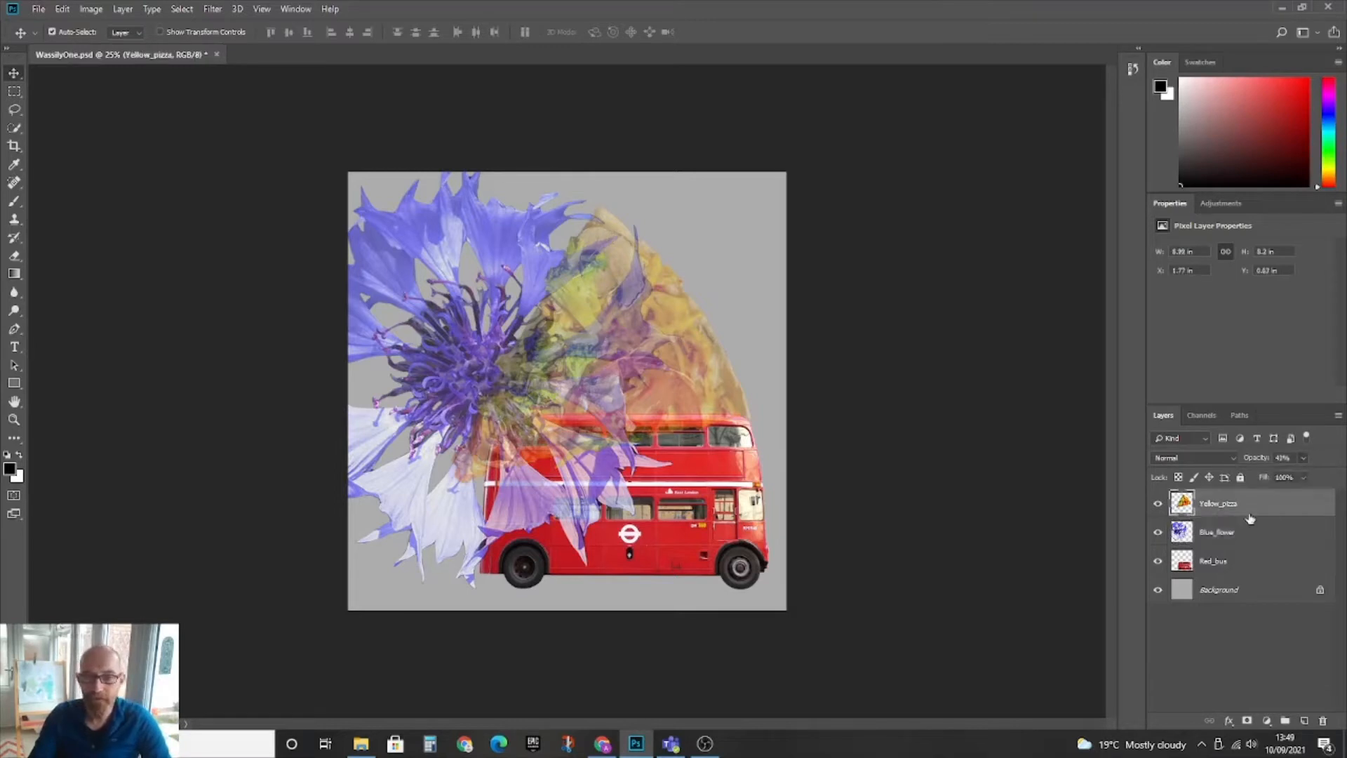
click(1302, 457)
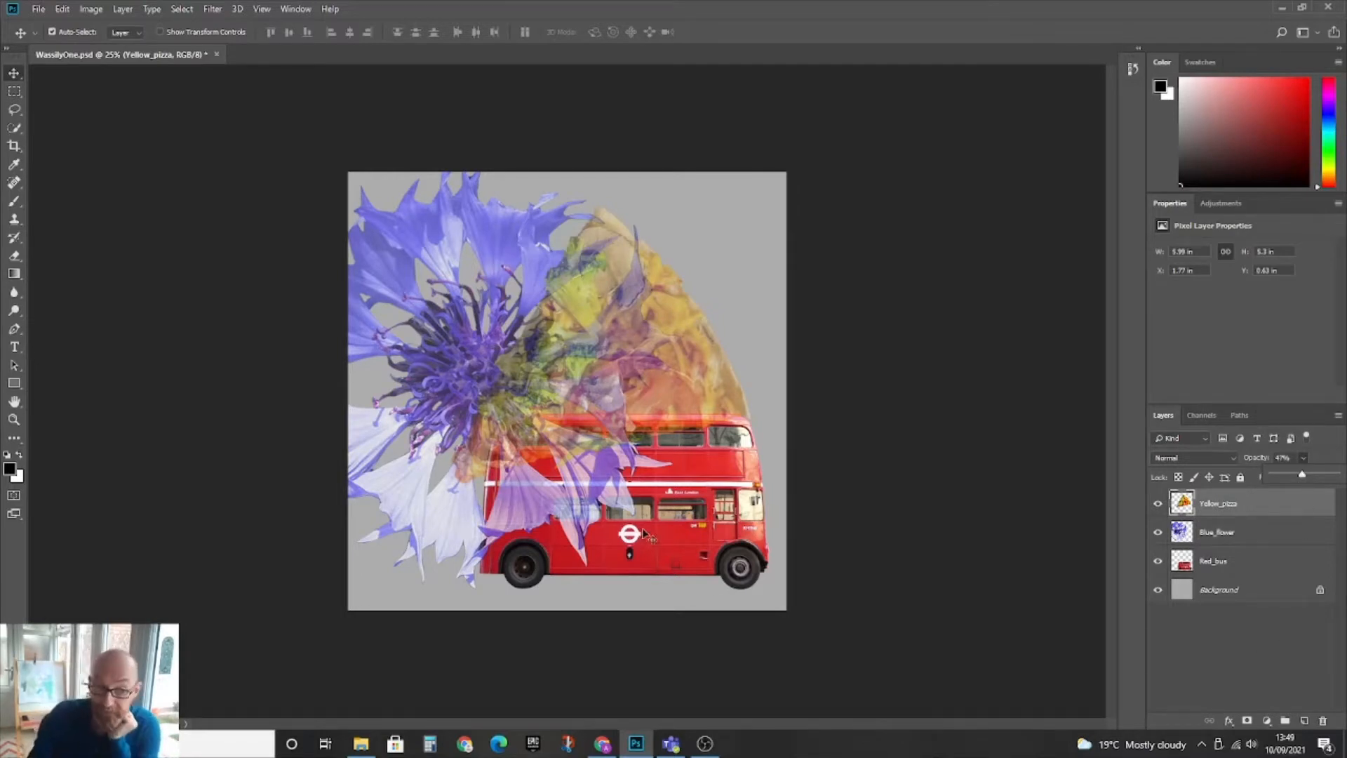
mouse_move(631, 381)
mouse_down()
mouse_move(663, 381)
mouse_move(672, 320)
mouse_move(652, 320)
mouse_move(622, 363)
mouse_up()
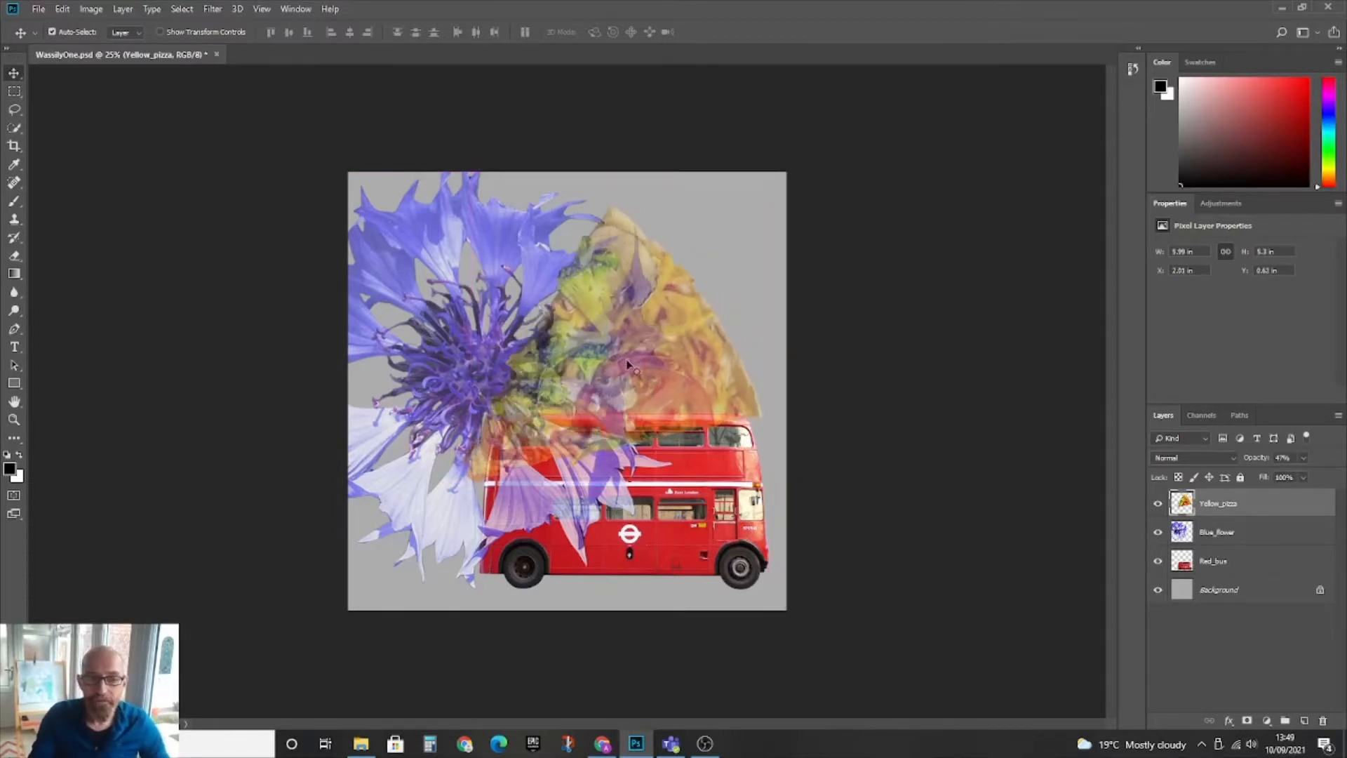
click(691, 503)
key(ctrl+t)
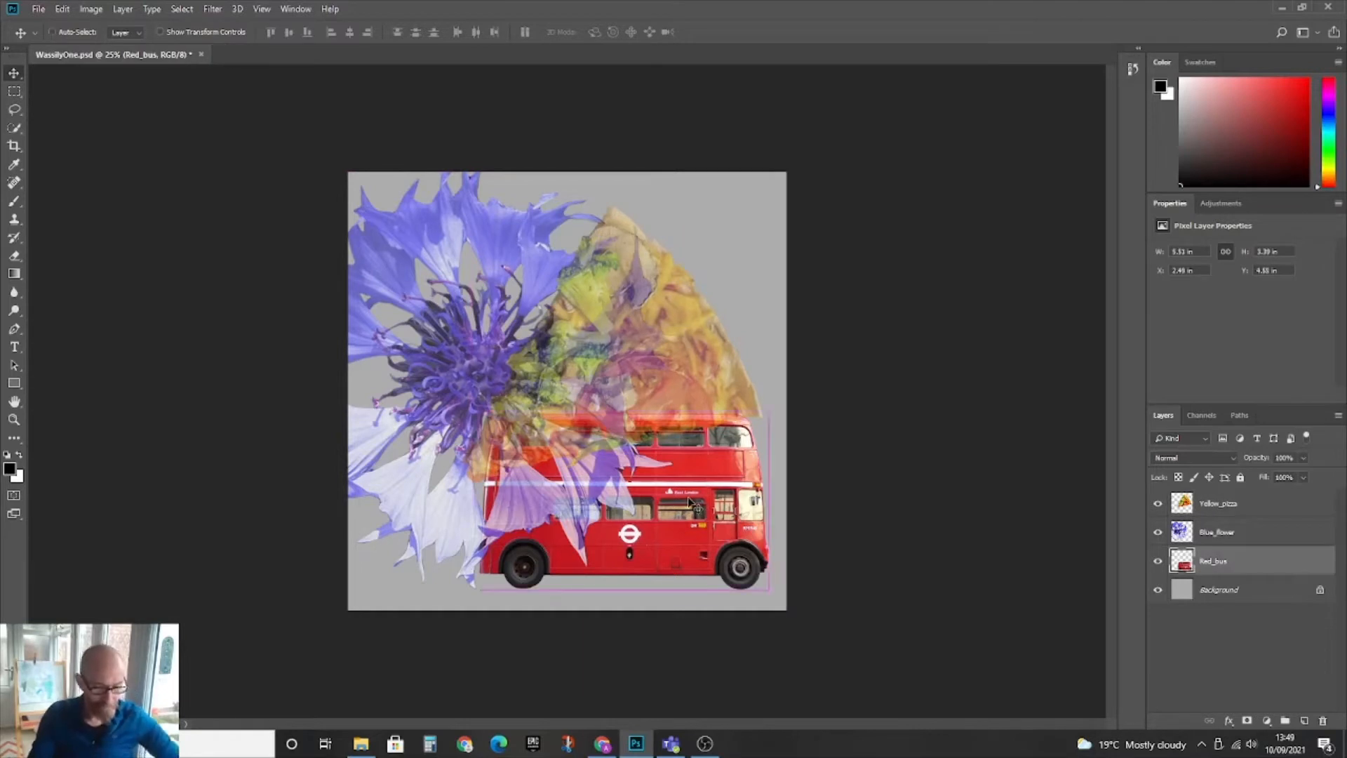
drag(770, 411, 623, 507)
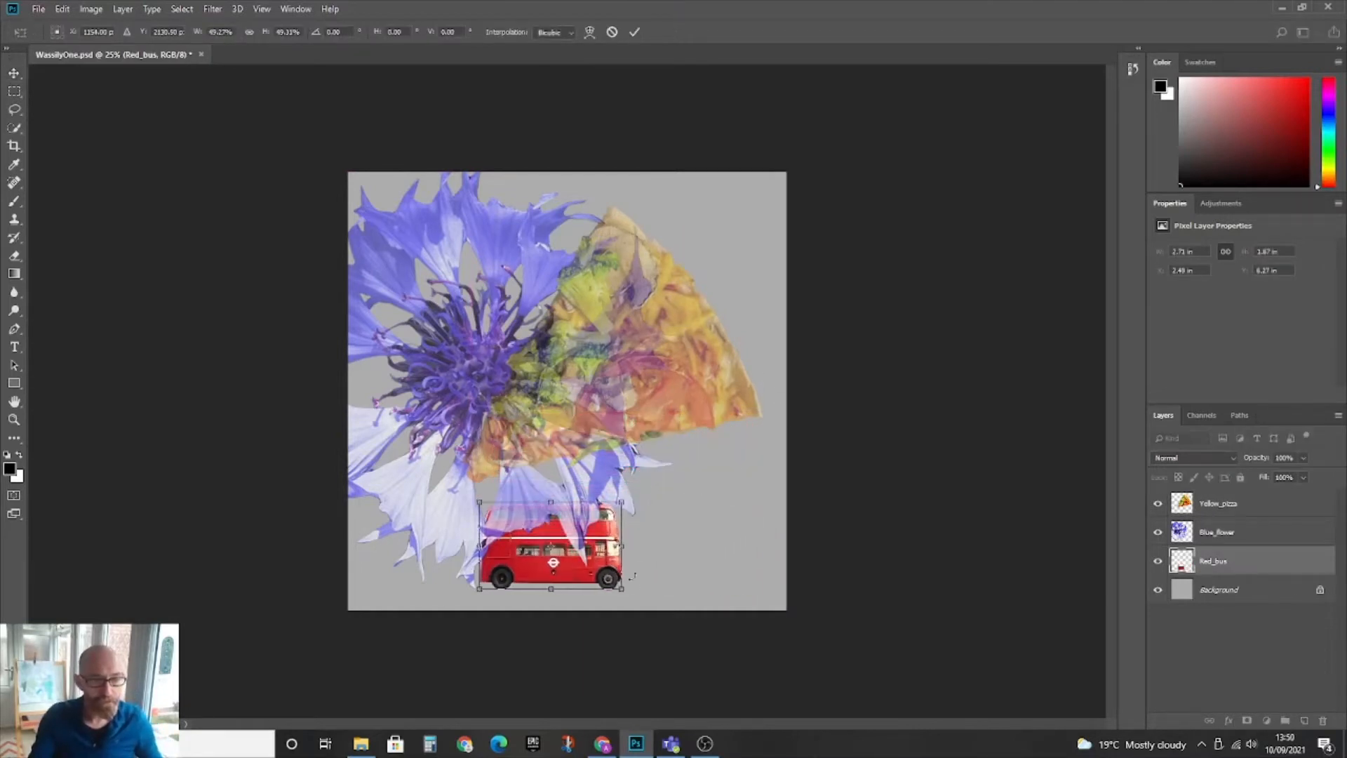
drag(652, 609, 679, 539)
drag(542, 570, 652, 558)
drag(755, 527, 520, 629)
drag(670, 550, 678, 525)
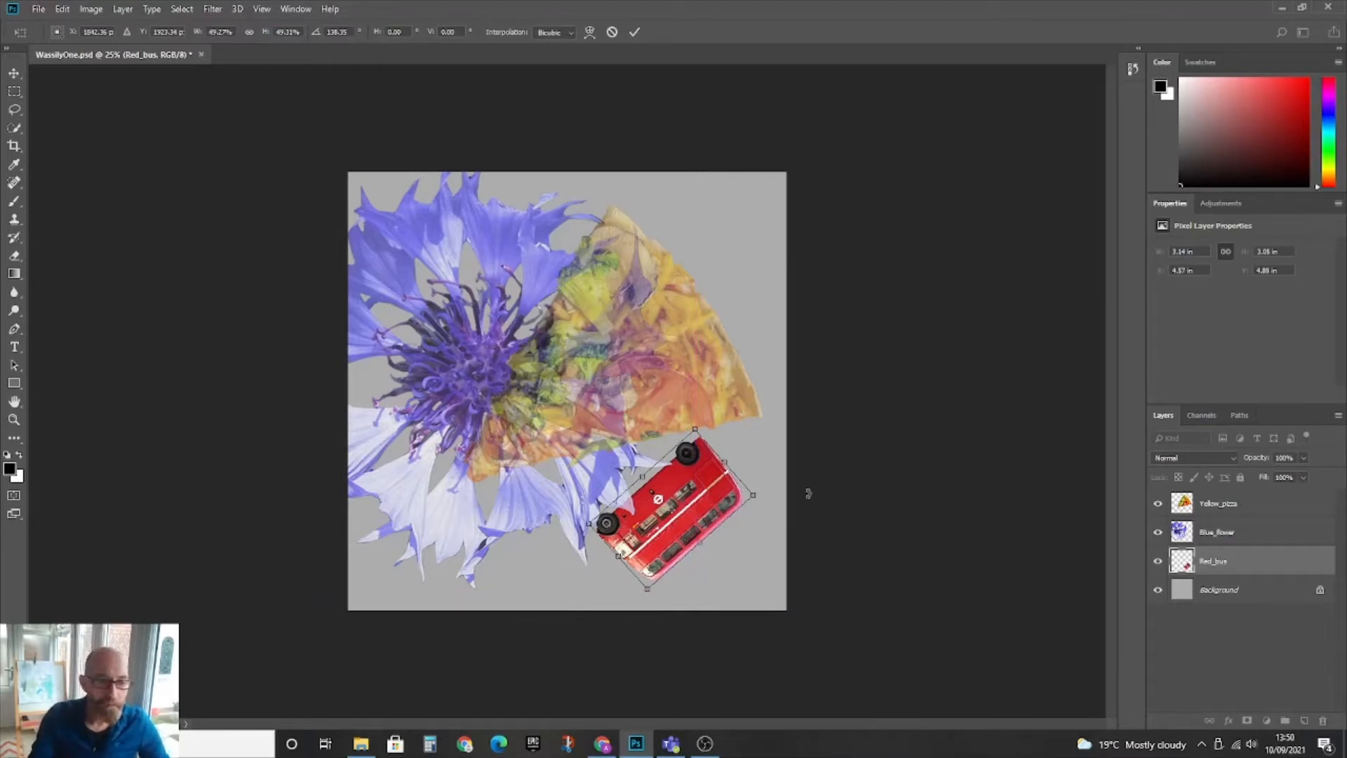
drag(780, 499, 659, 561)
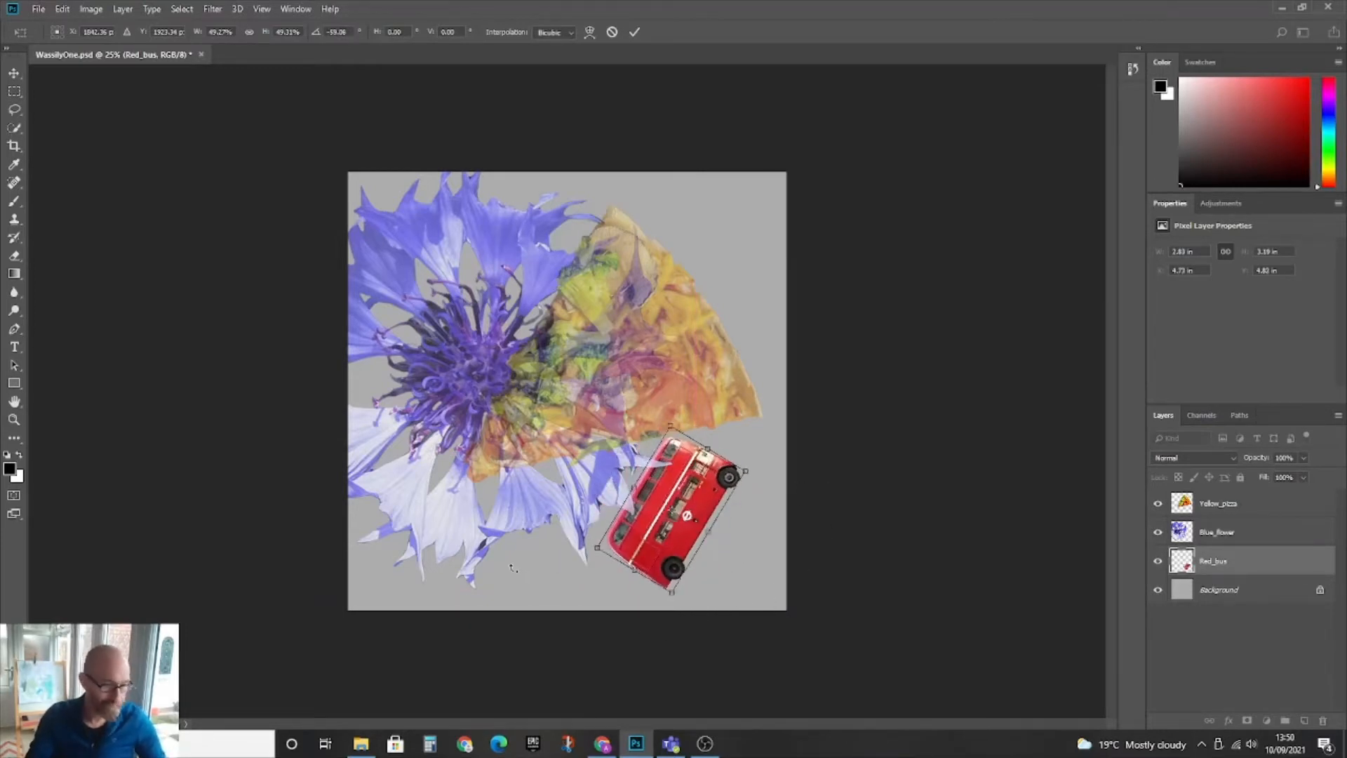
key(Escape)
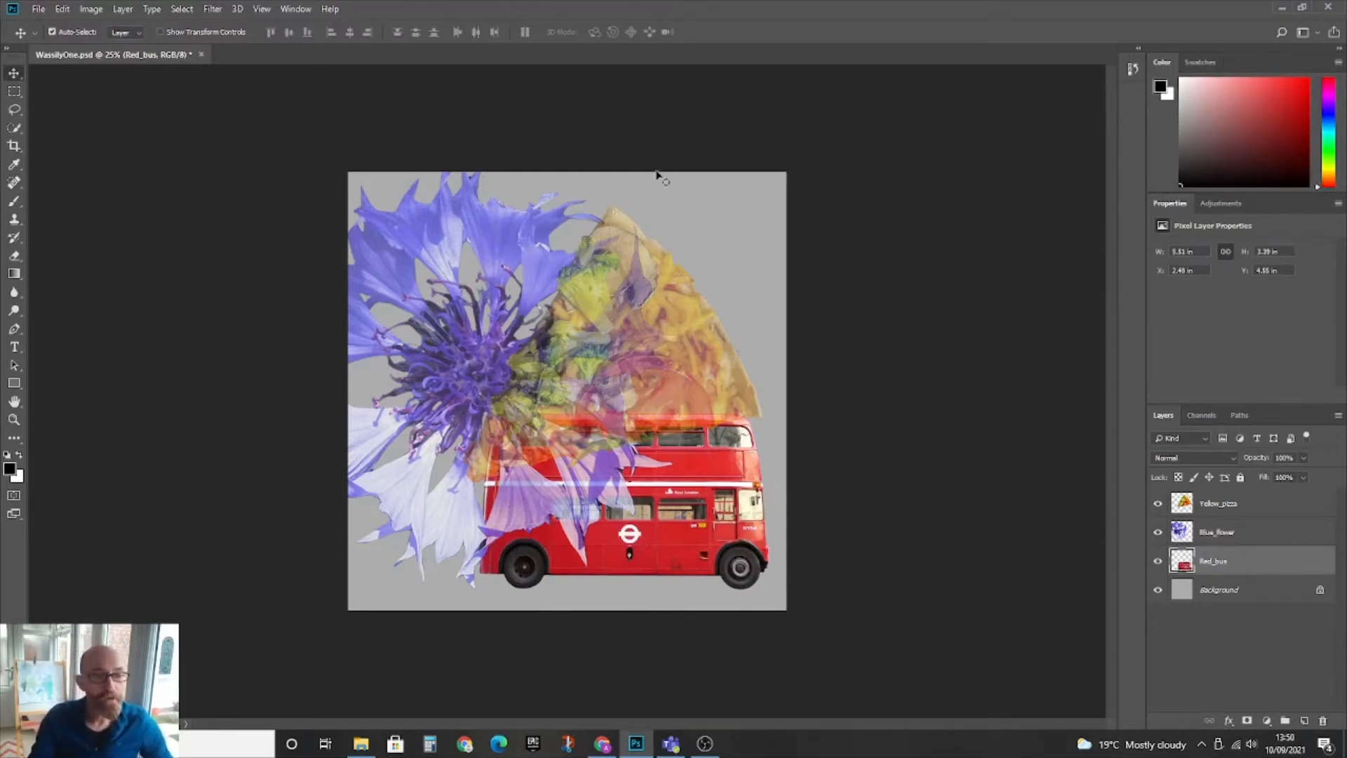
Step: Move the pizza slice up to the canvas's upper edge and bring the Blue_flower layer to the front at 37% opacity
drag(607, 343, 628, 310)
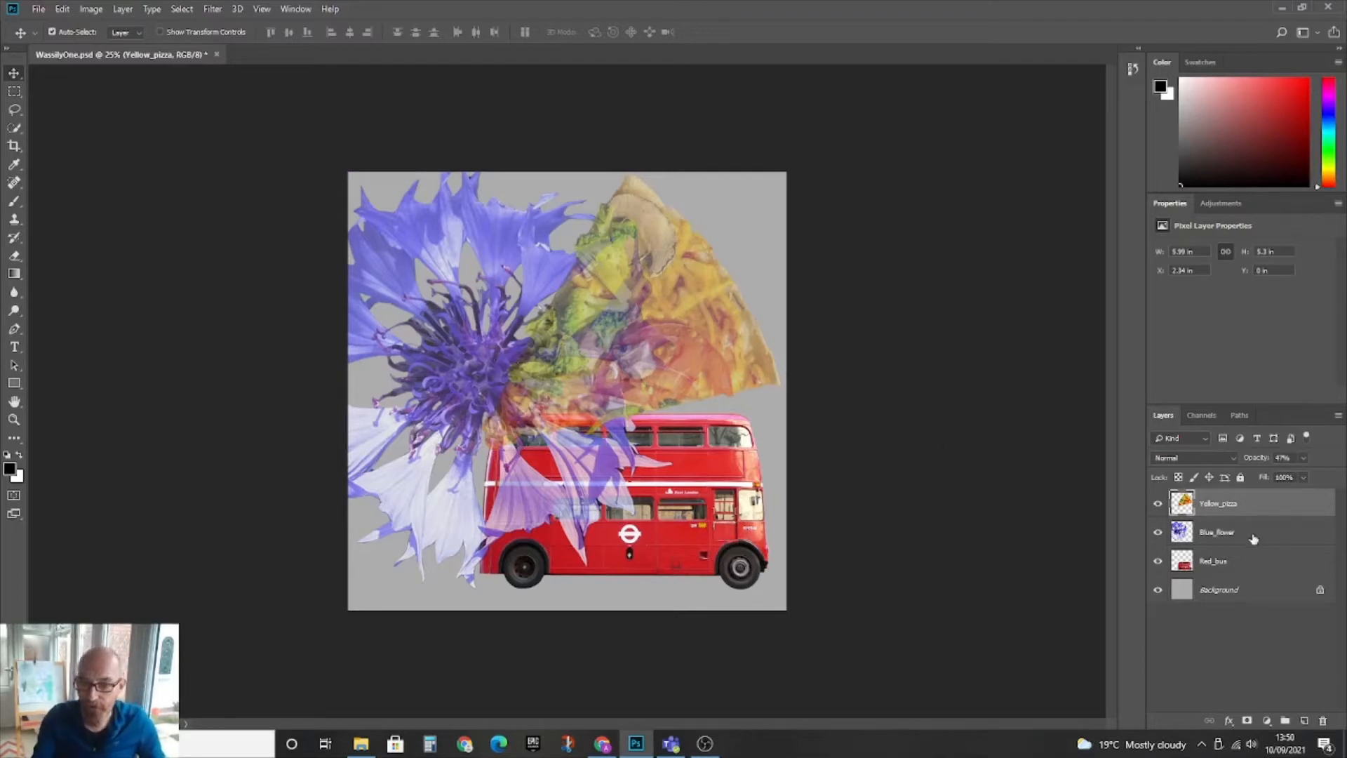
drag(1256, 538, 1247, 495)
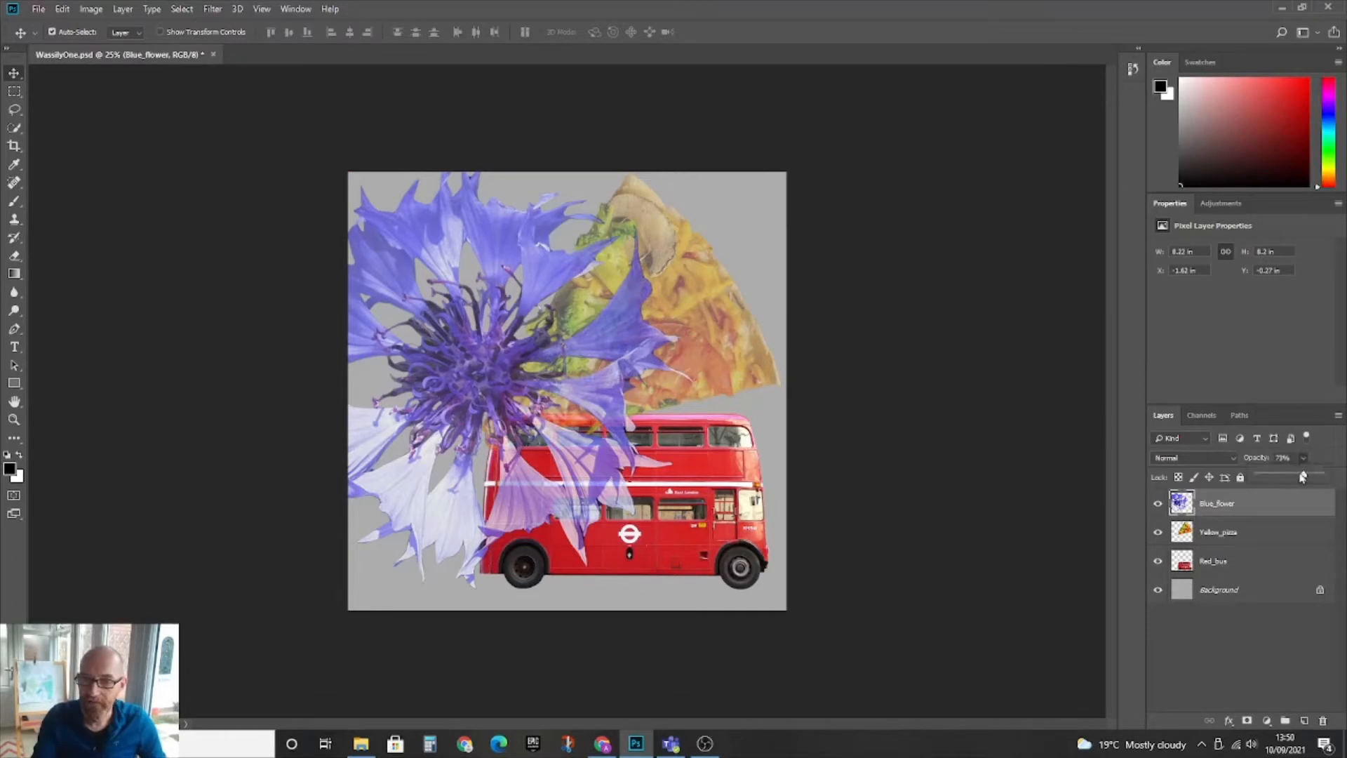
drag(1302, 475, 1278, 477)
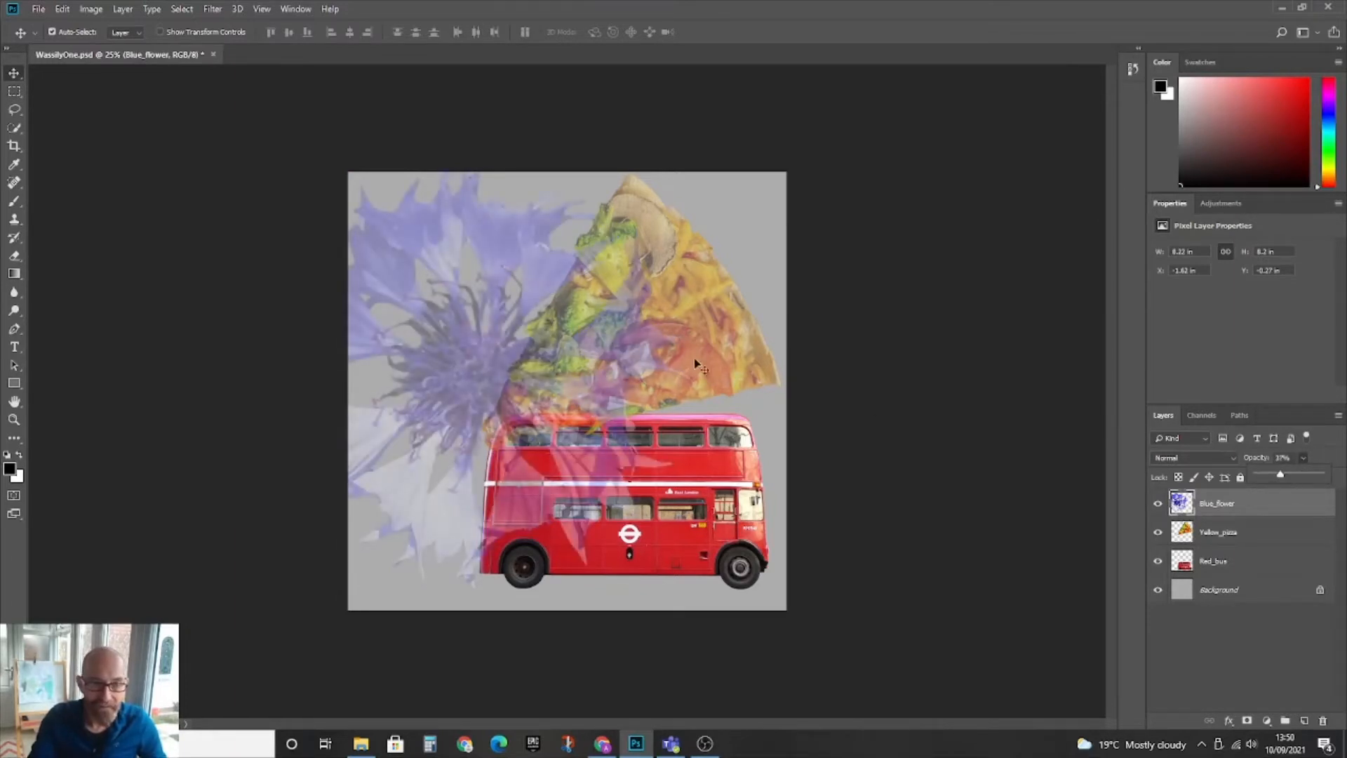
Step: Scale the pizza slice to about 77%, rotate it about 13° clockwise, and position it directly above the bus roof
click(735, 362)
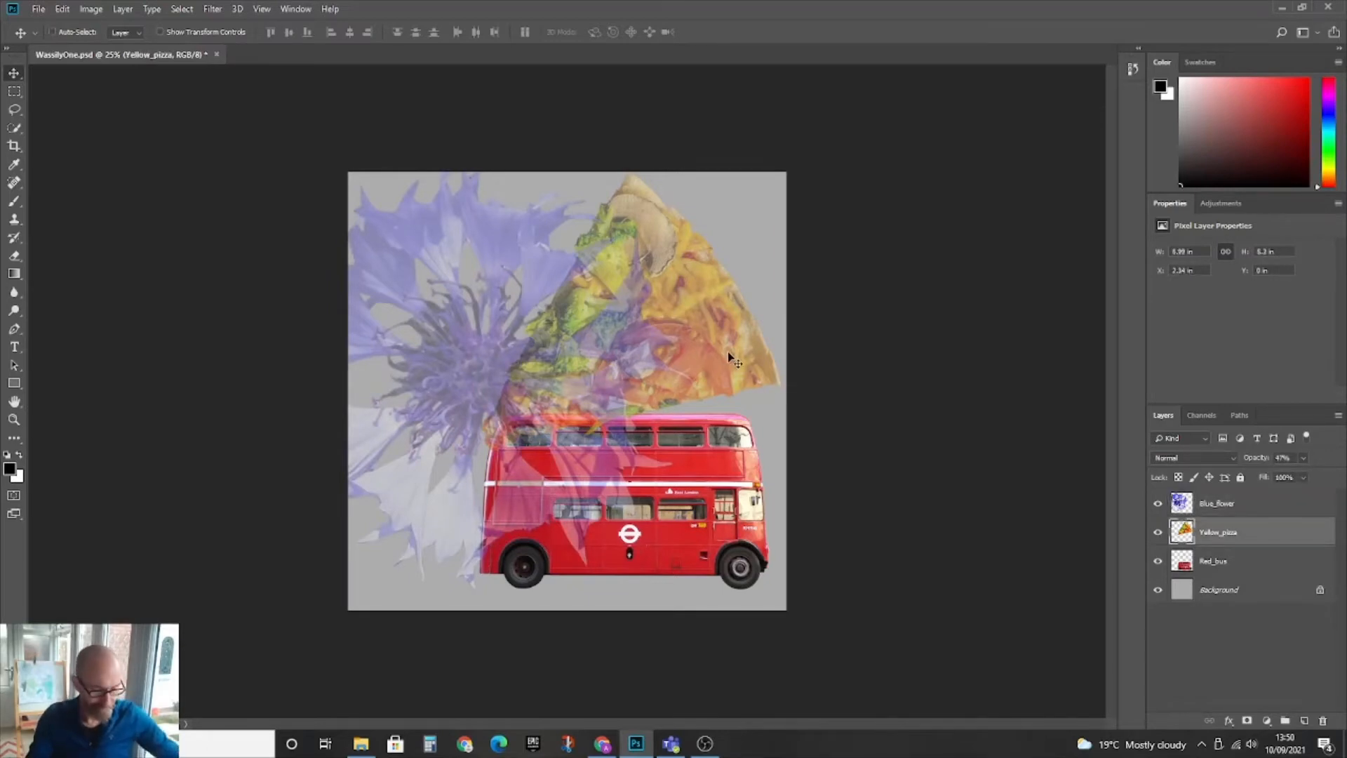
key(ctrl+t)
drag(821, 445, 793, 493)
drag(812, 209, 733, 256)
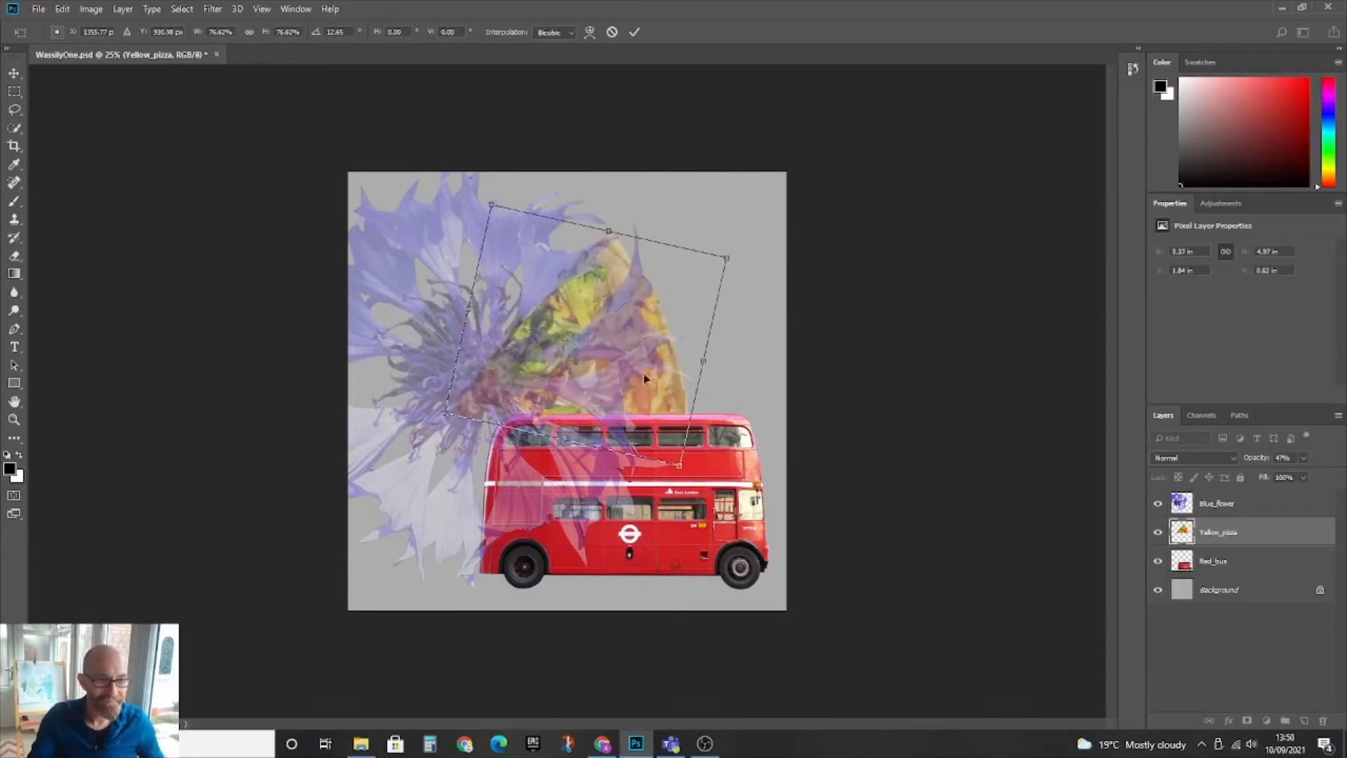
drag(643, 373, 698, 377)
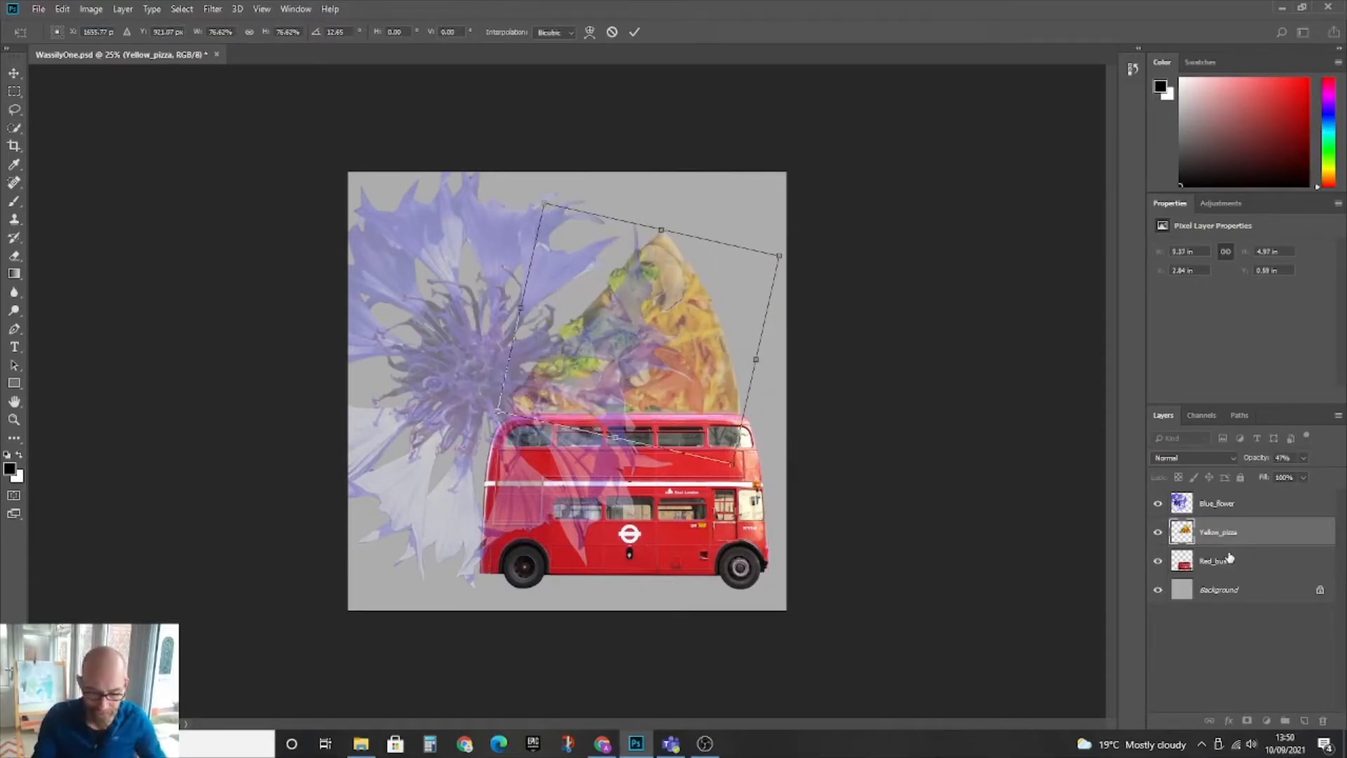
key(Return)
Step: Stack the Red_bus layer above the Yellow_pizza layer and restore the pizza layer's opacity to 100%
drag(1239, 564, 1234, 528)
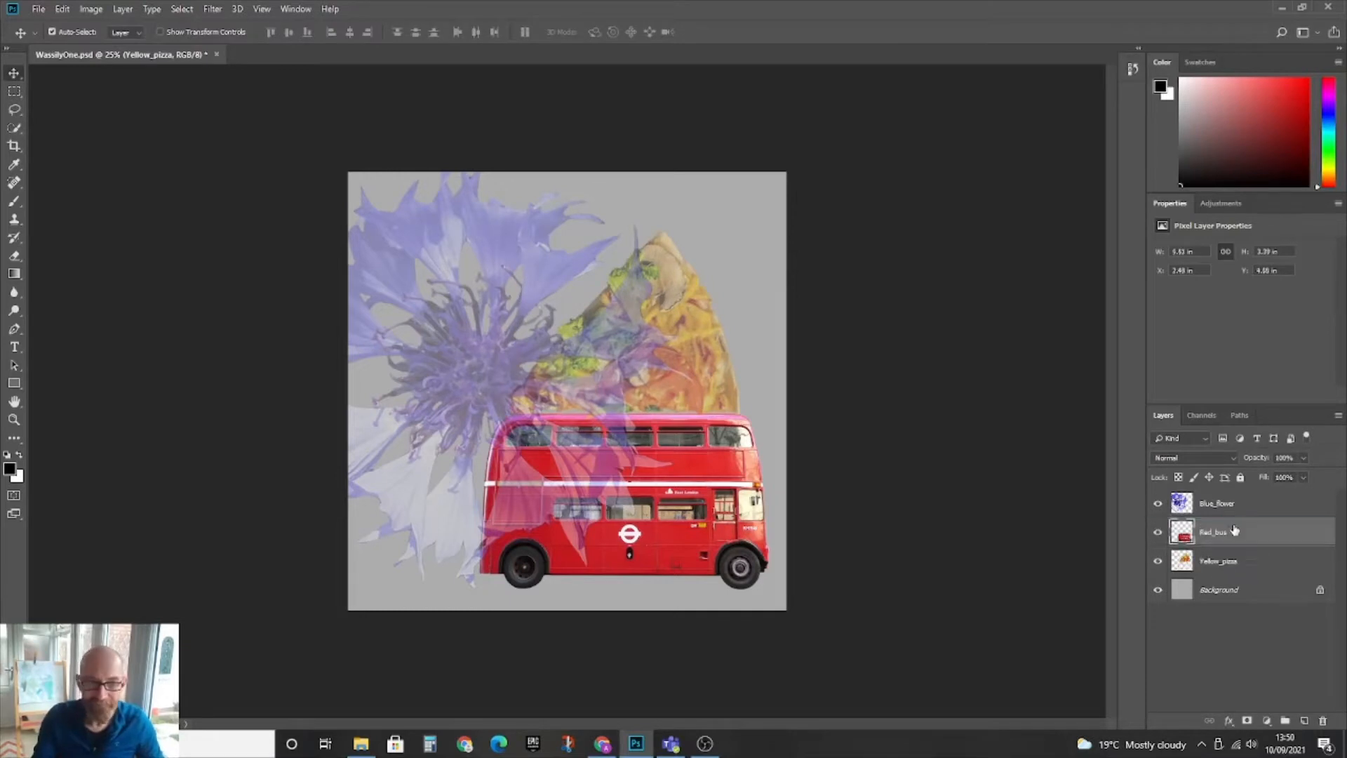
click(1261, 564)
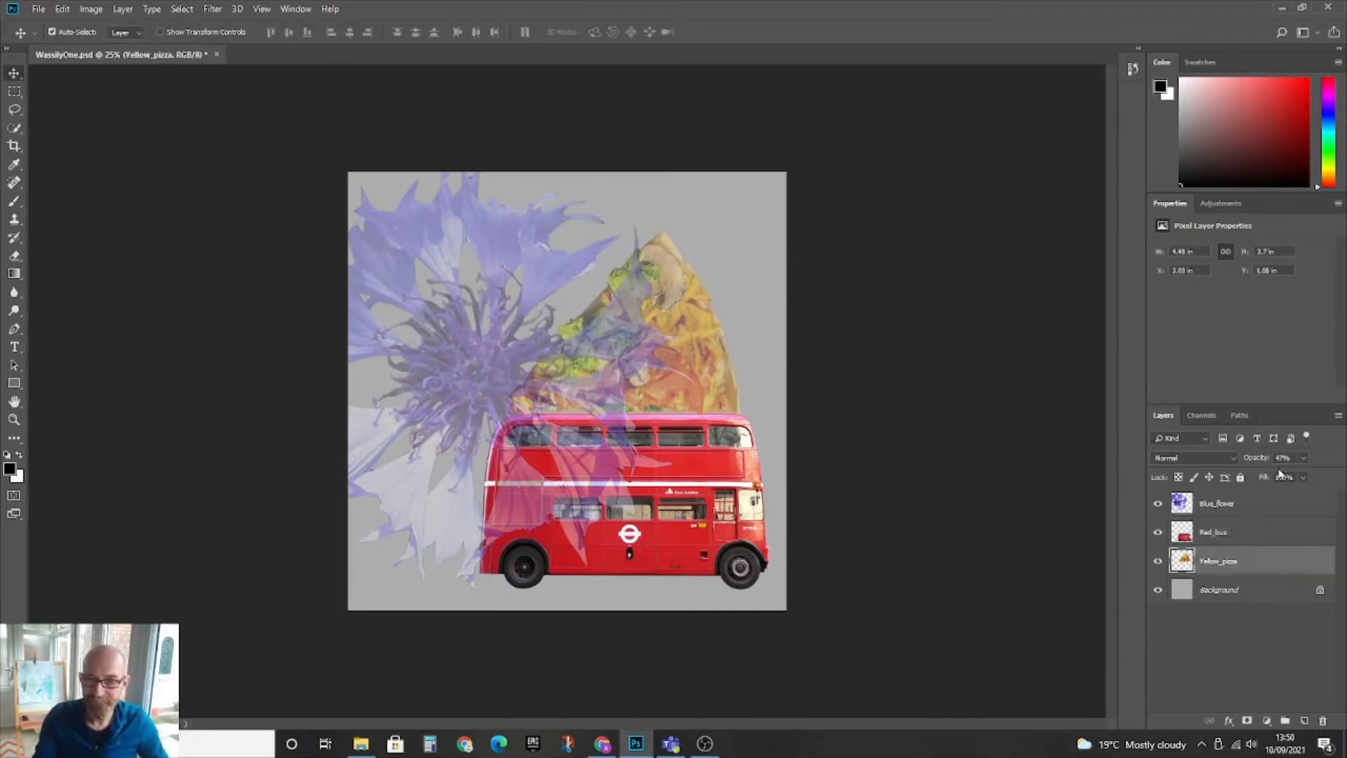
click(1305, 458)
drag(1299, 475, 1337, 475)
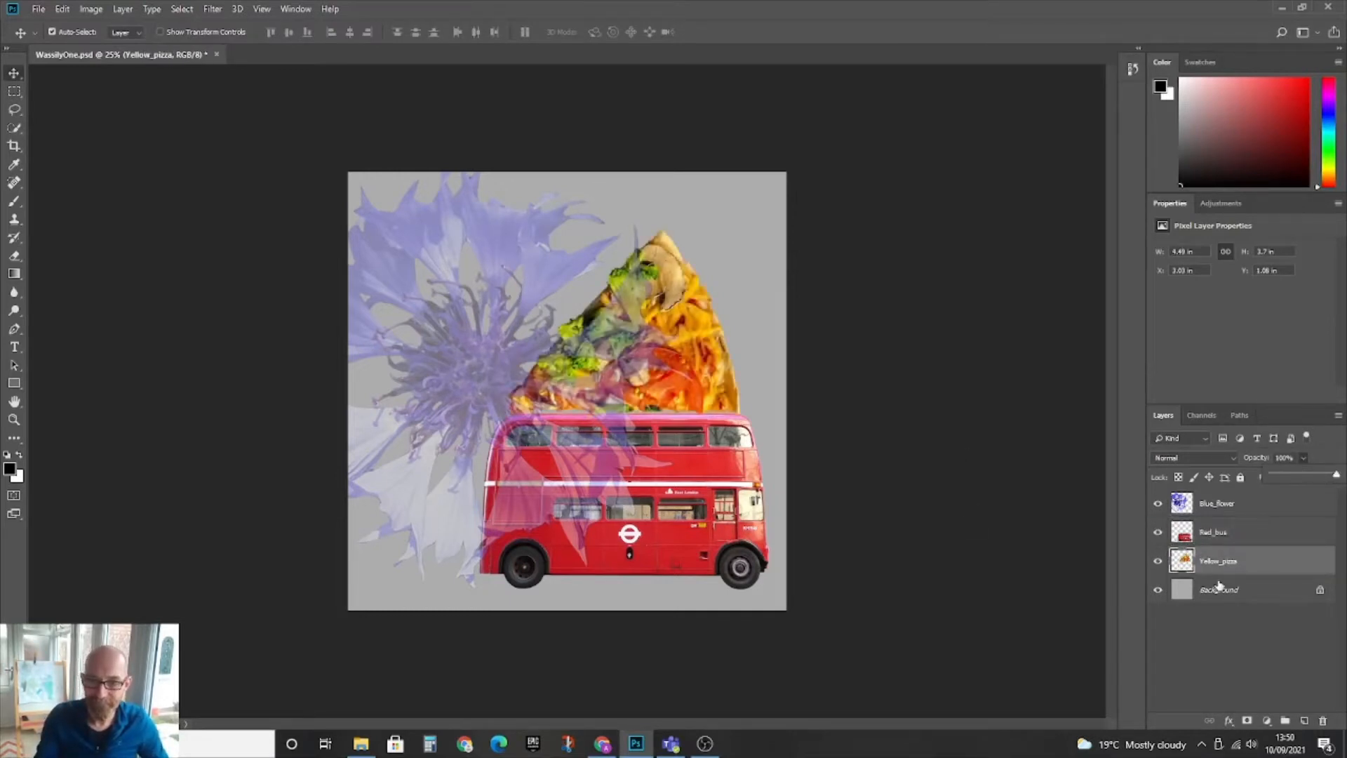
click(1217, 535)
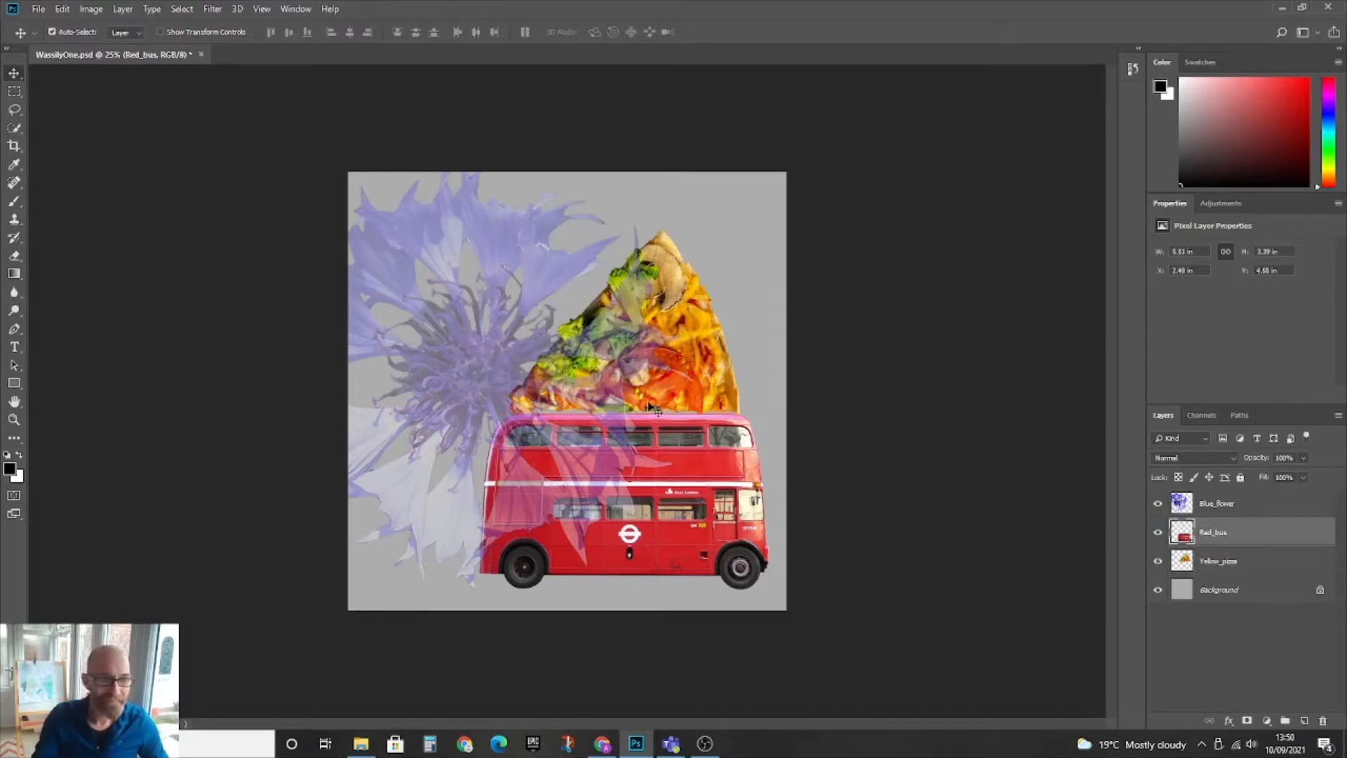
Step: Enlarge the blue flower to about 117% and centre it on the canvas over the pizza and bus
click(475, 355)
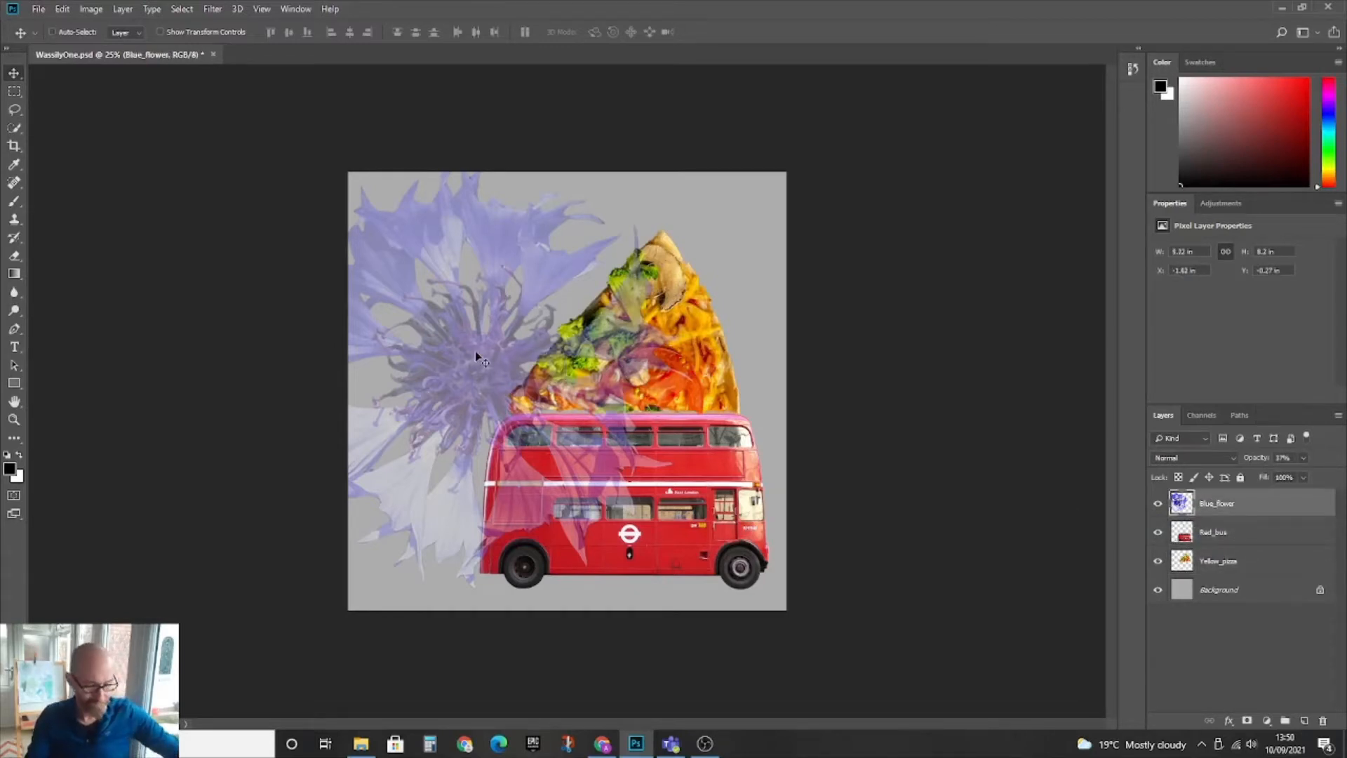
key(ctrl+t)
drag(696, 591, 770, 664)
drag(549, 488, 595, 470)
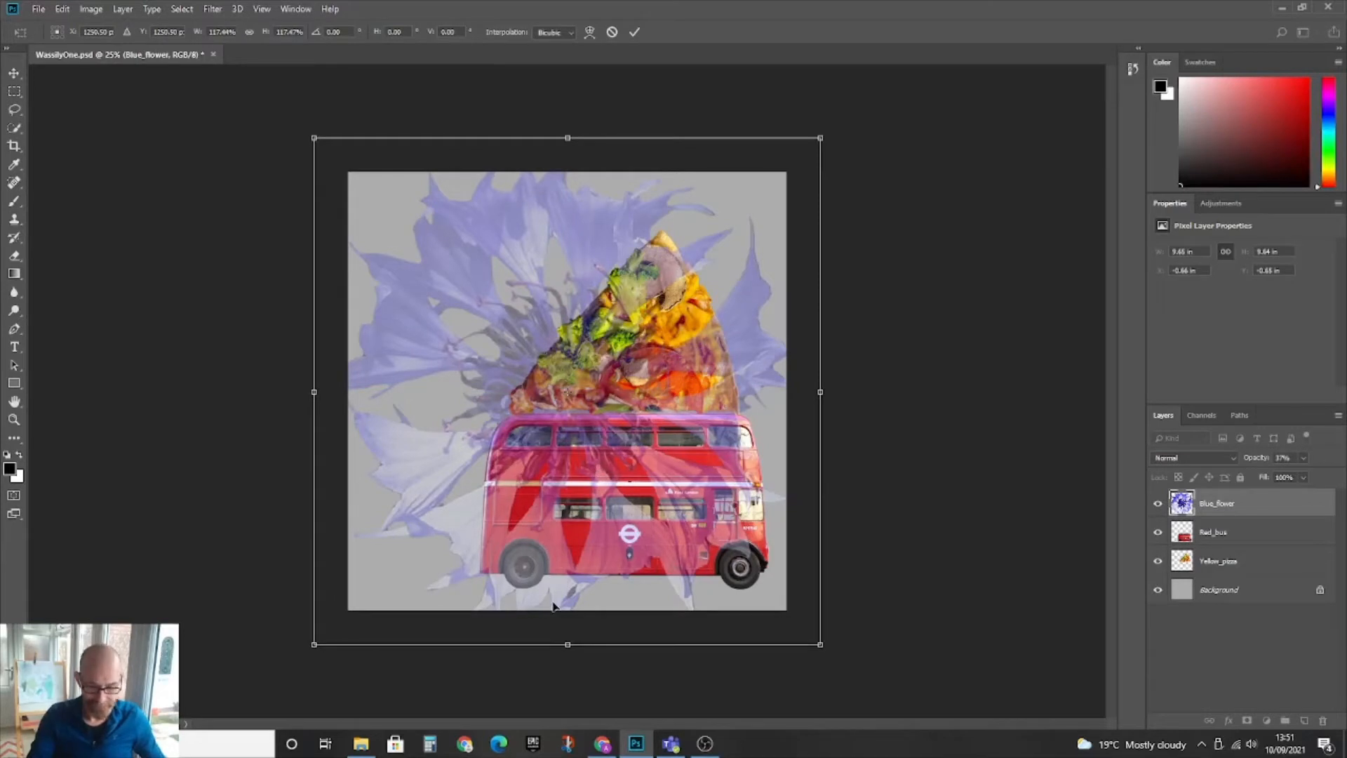
key(Return)
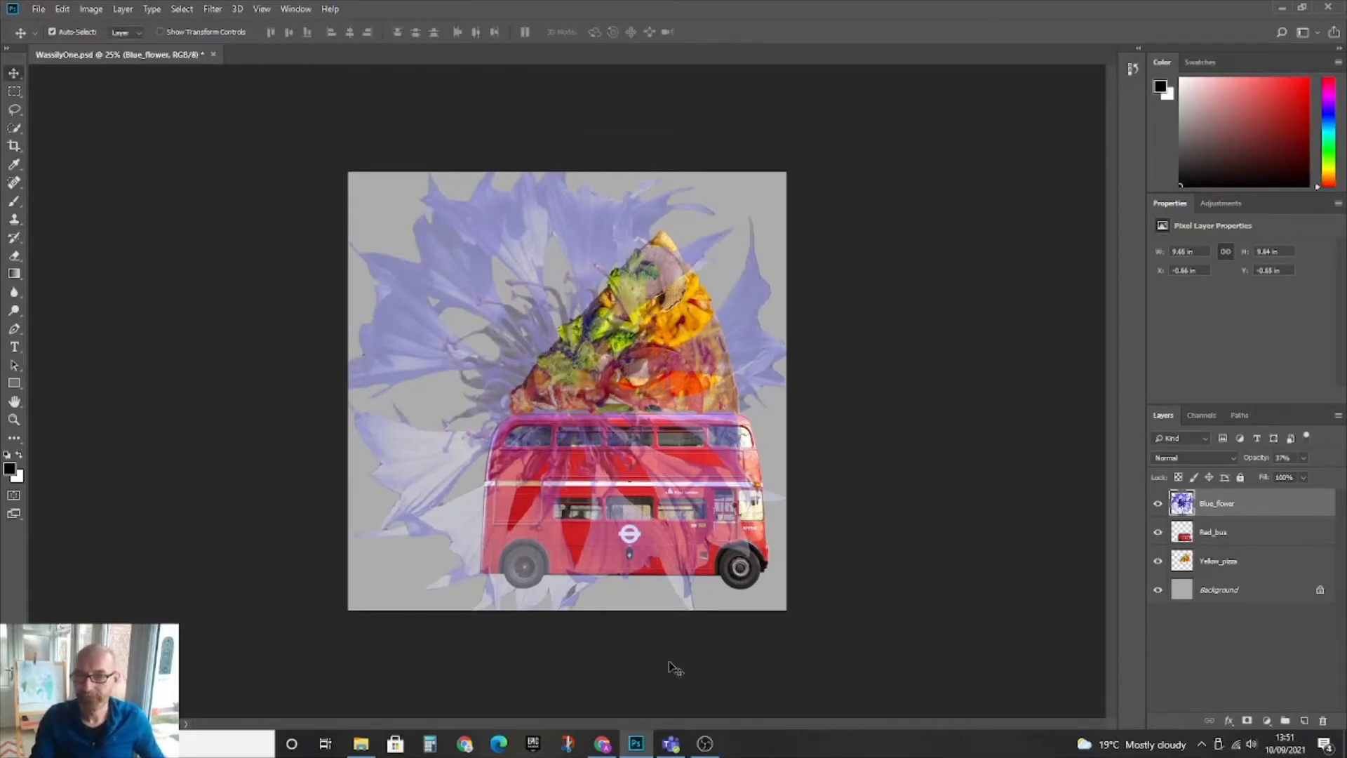
Step: Export the collage at 2500 x 2500 px as a 100% quality JPG named WassilyOne05 to the Desktop
click(38, 10)
mouse_move(67, 203)
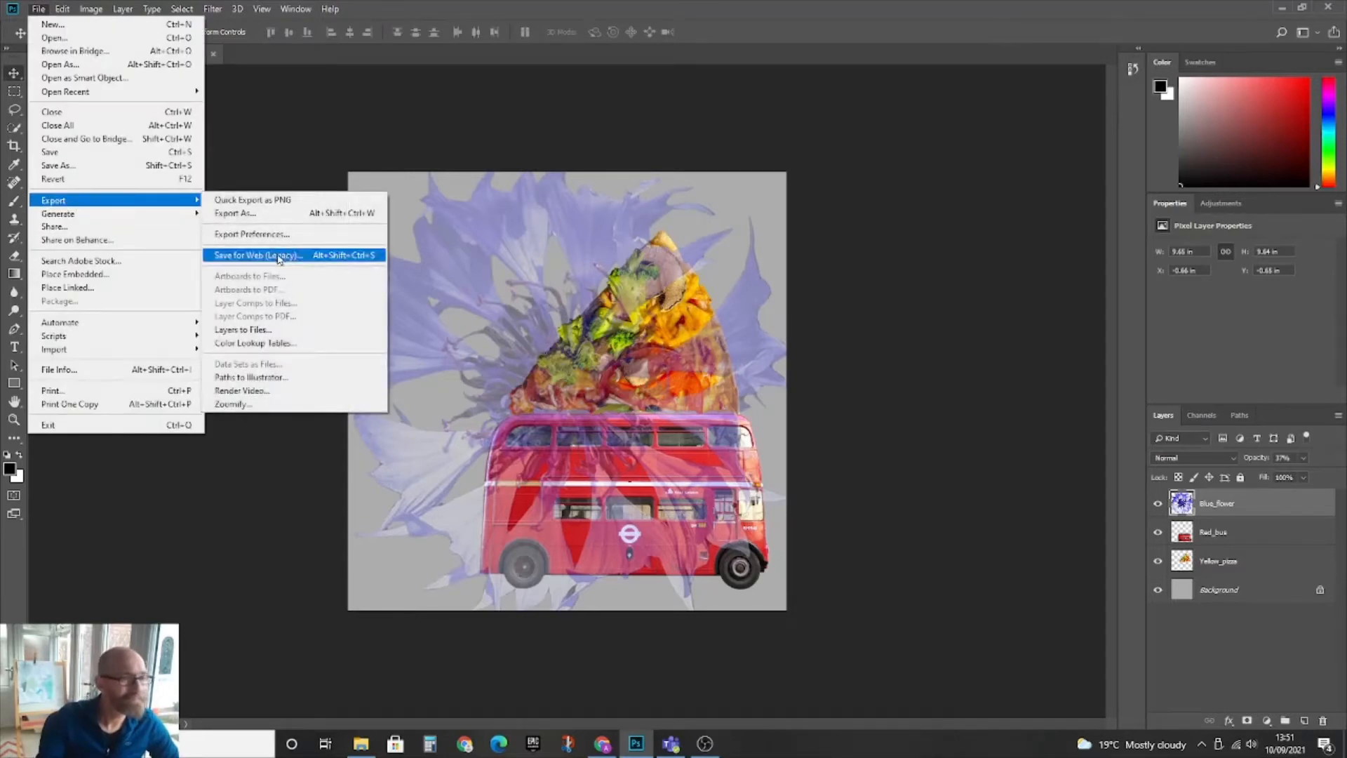
click(247, 213)
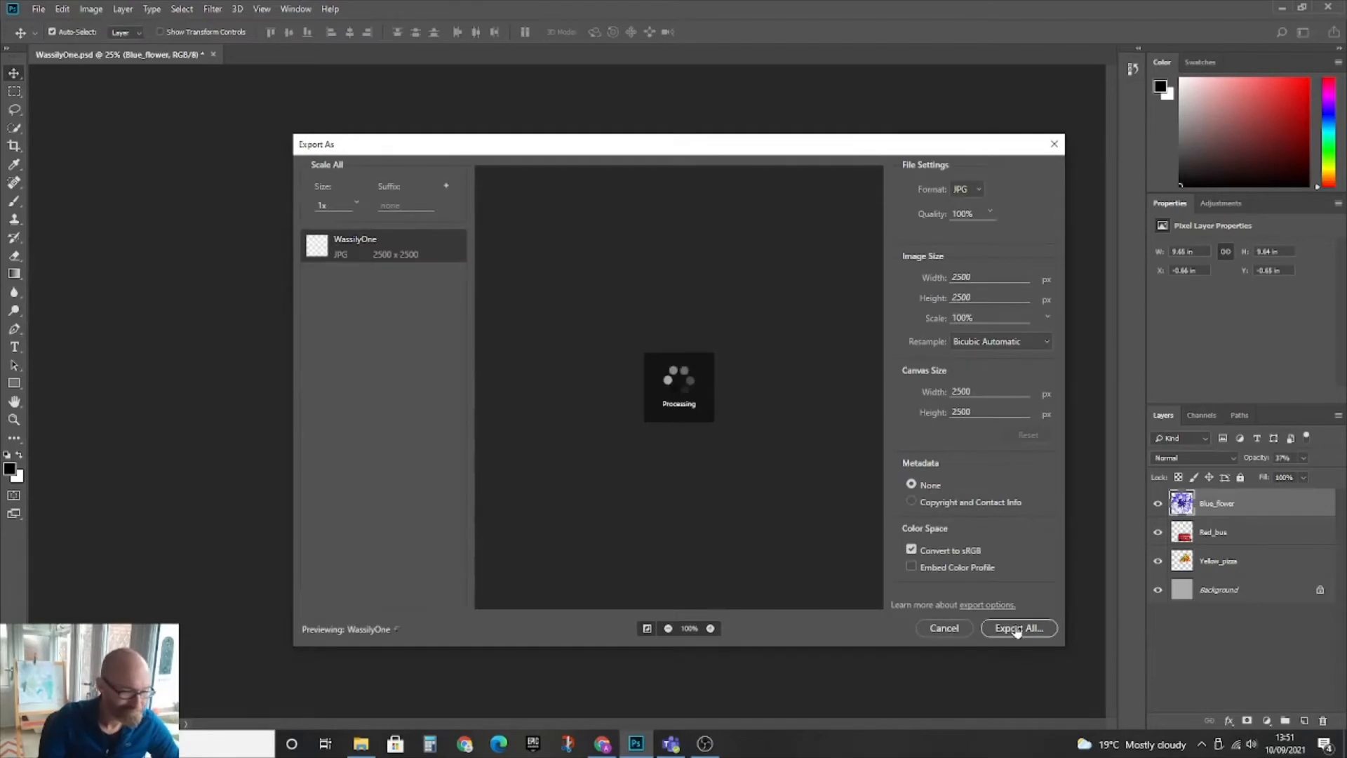
click(1017, 628)
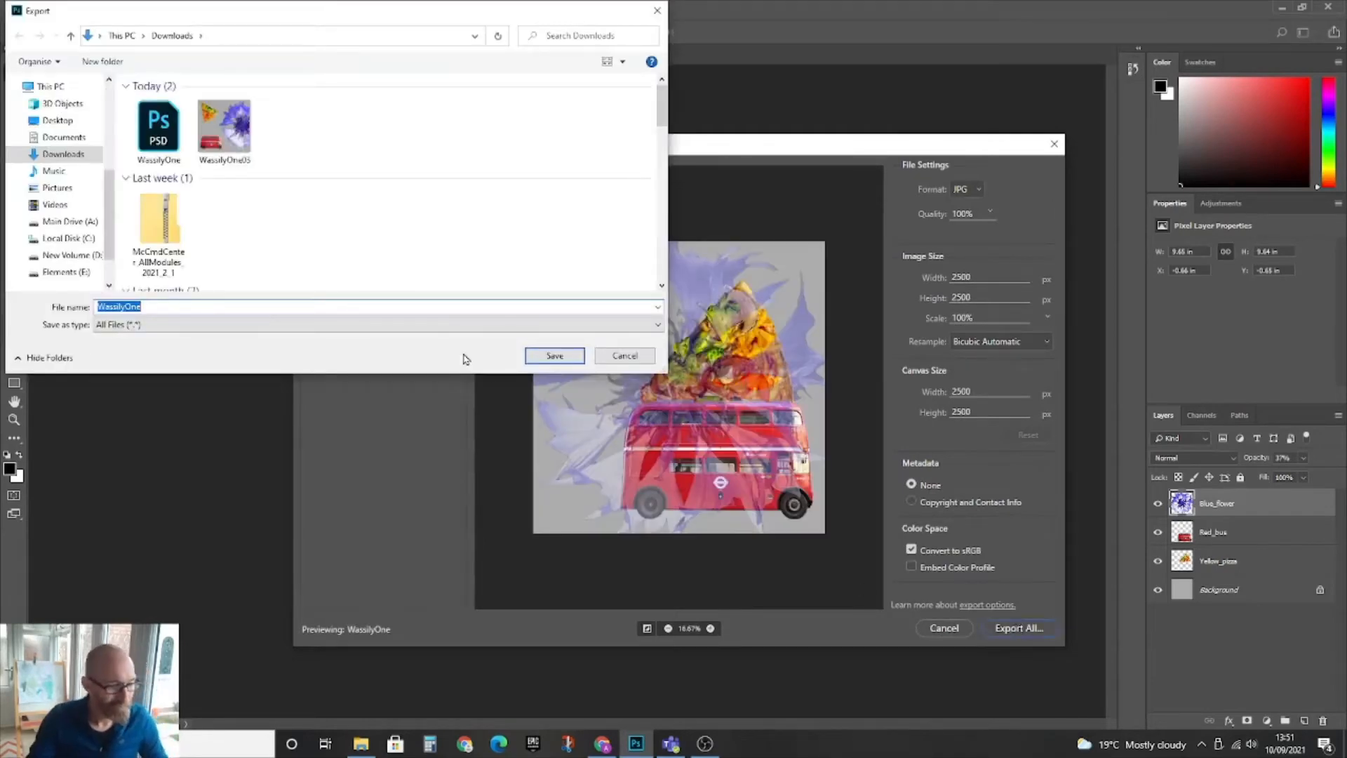
click(226, 305)
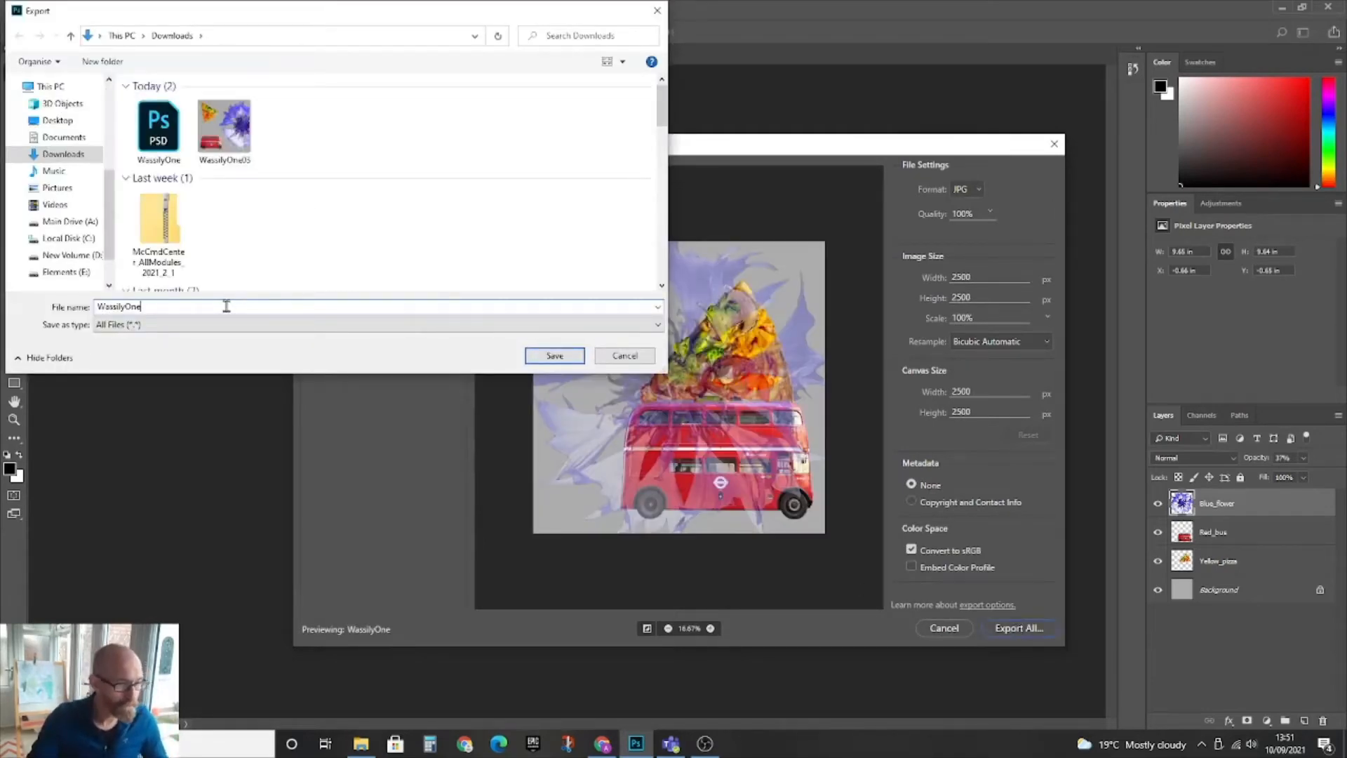
text(05)
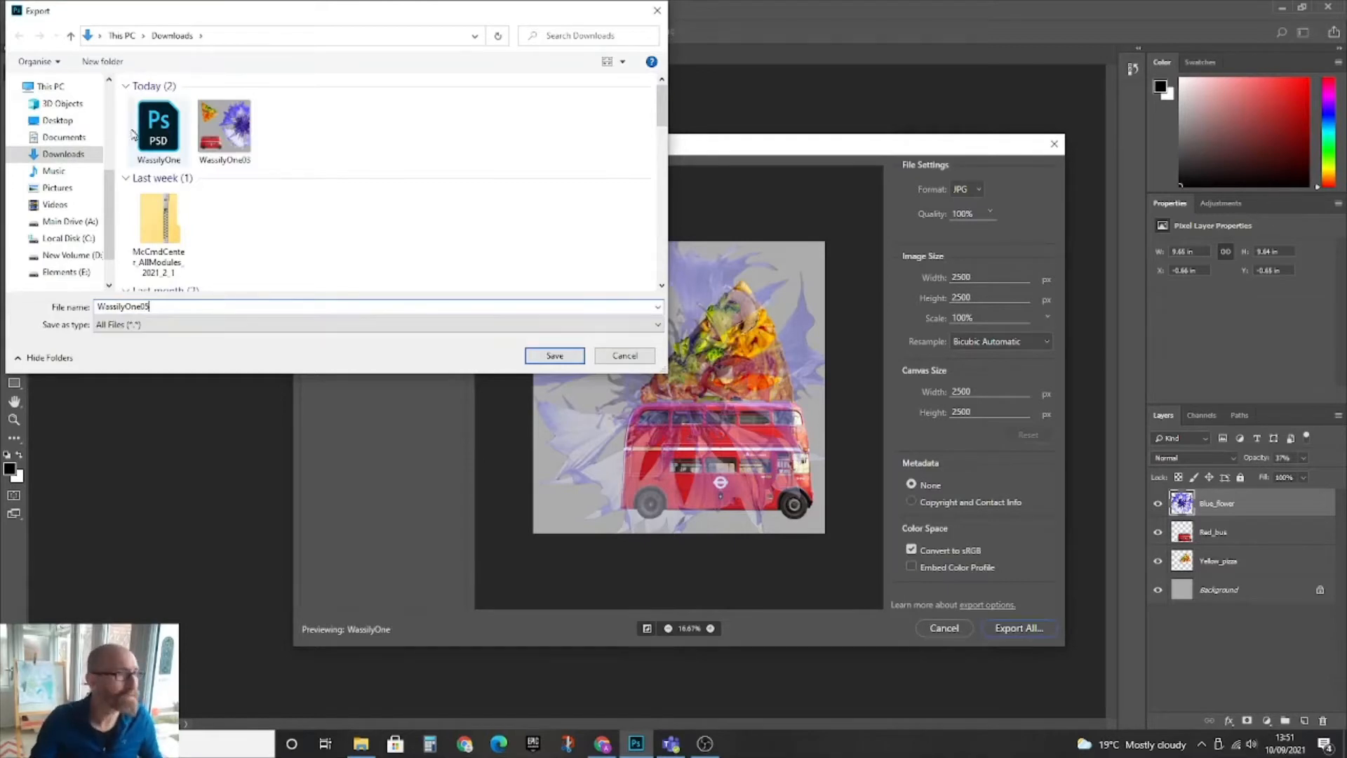
click(54, 122)
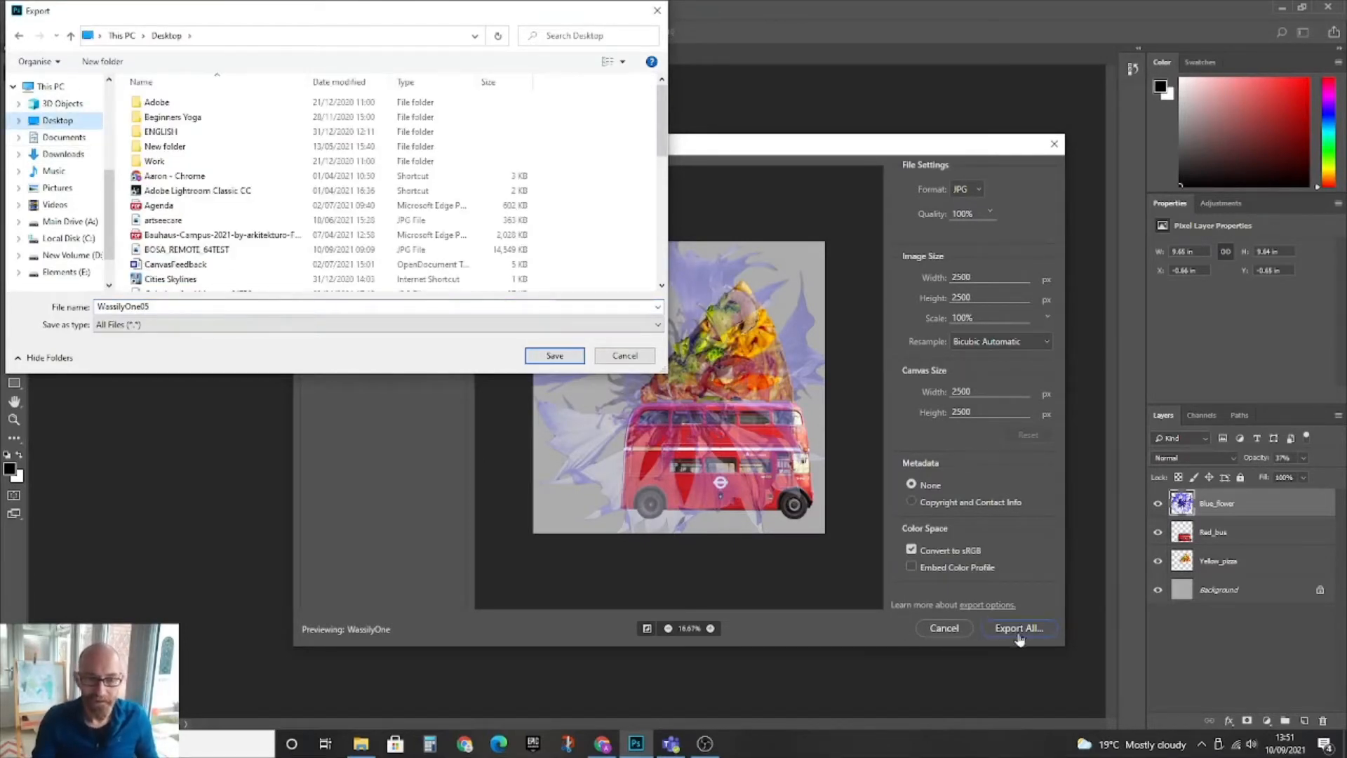
click(551, 356)
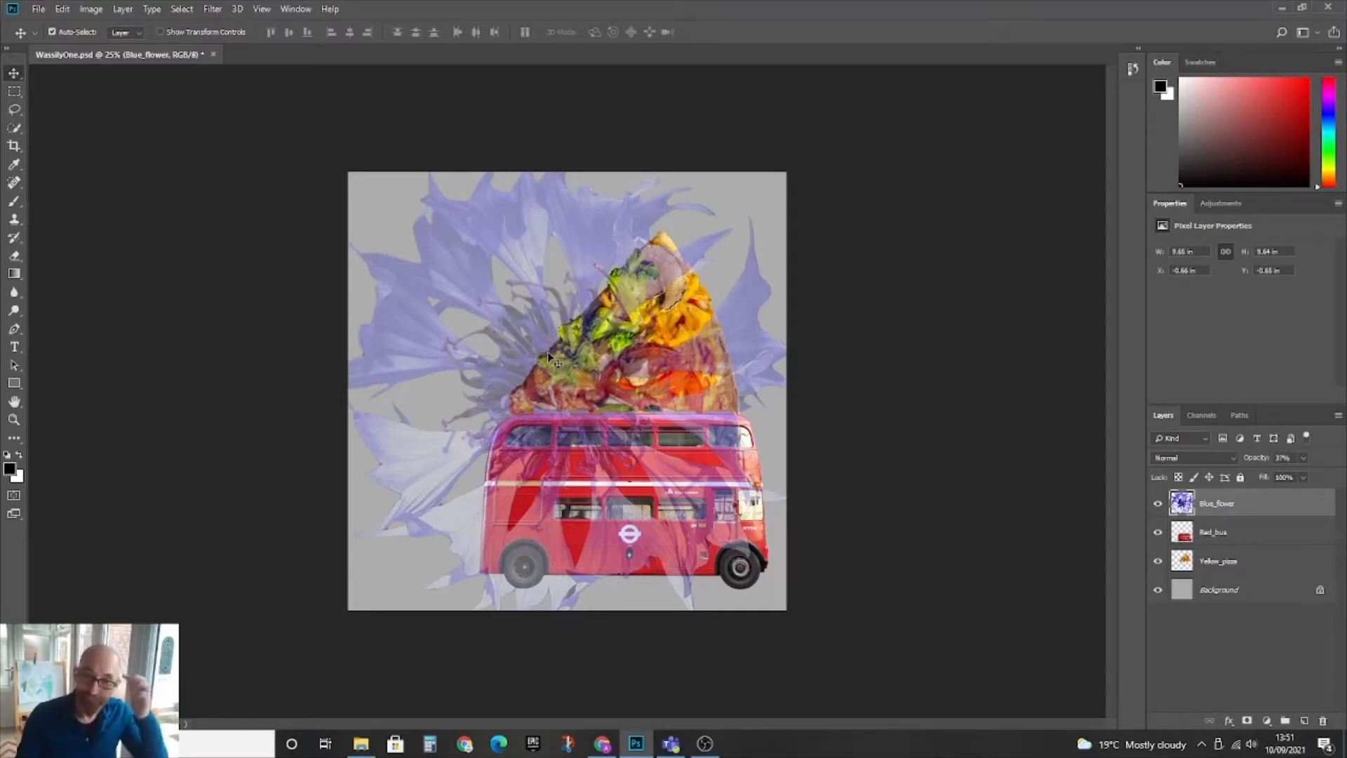
Step: Restore the Blue_flower layer's opacity to 100% and shrink the flower to about 2.9 in wide in the canvas's upper-left corner
click(1301, 458)
drag(1295, 474, 1344, 479)
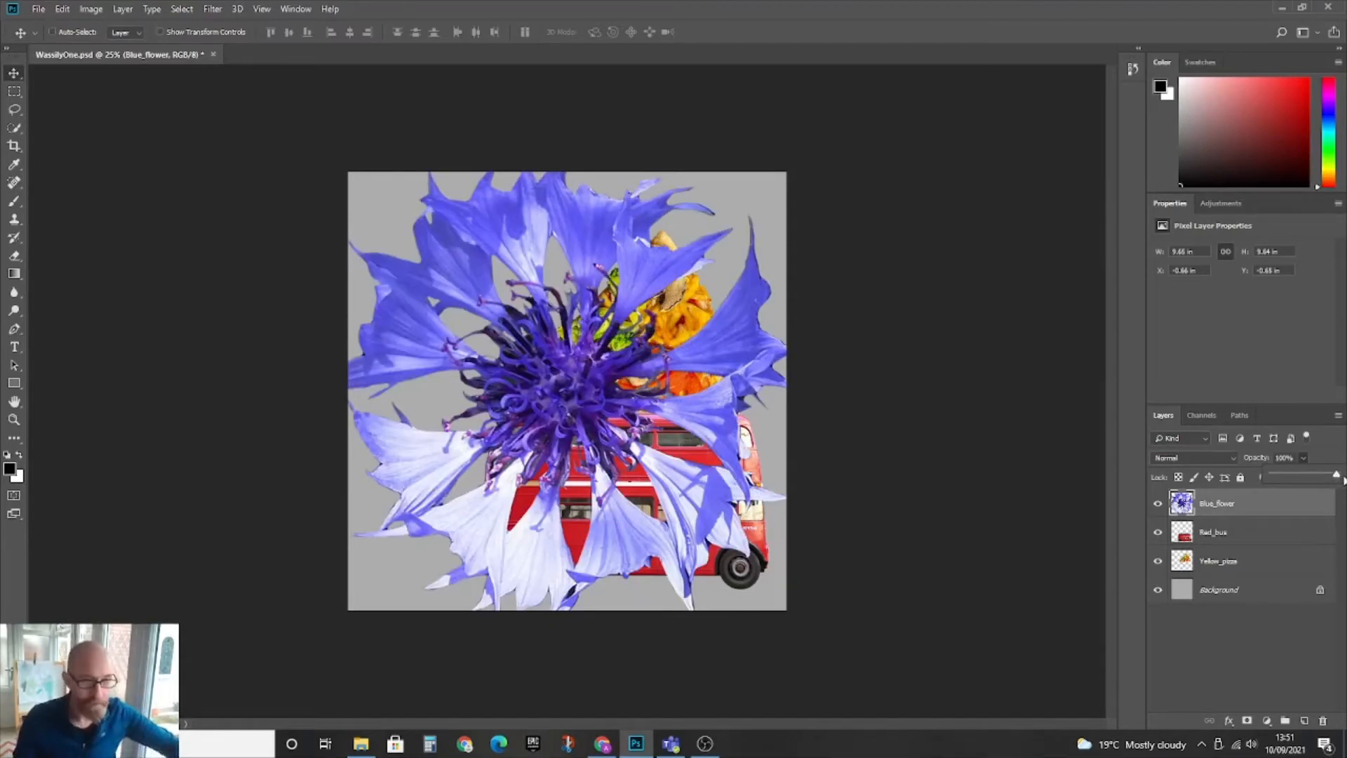
key(ctrl+t)
drag(812, 135, 527, 430)
drag(454, 565, 489, 307)
drag(561, 387, 498, 327)
key(Return)
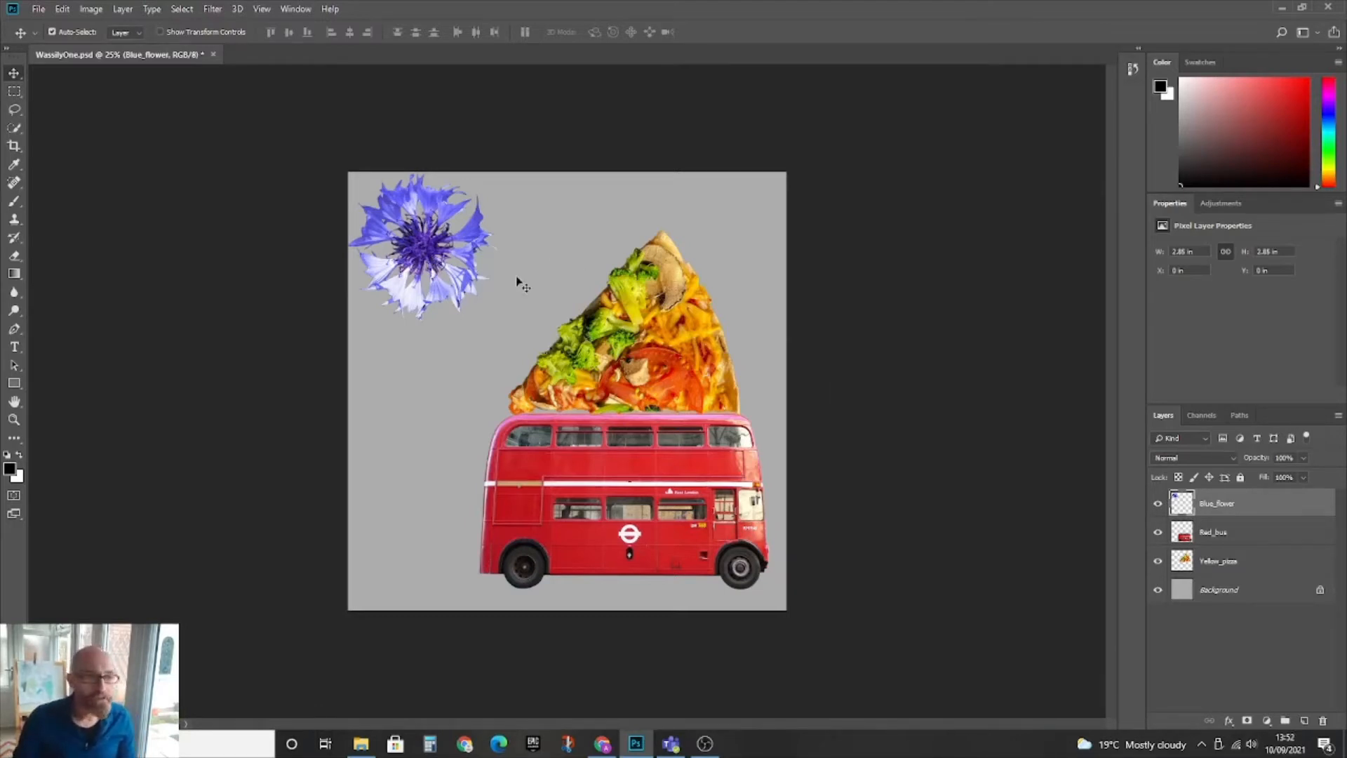
mouse_move(428, 249)
mouse_down()
mouse_move(444, 247)
mouse_move(437, 263)
mouse_up()
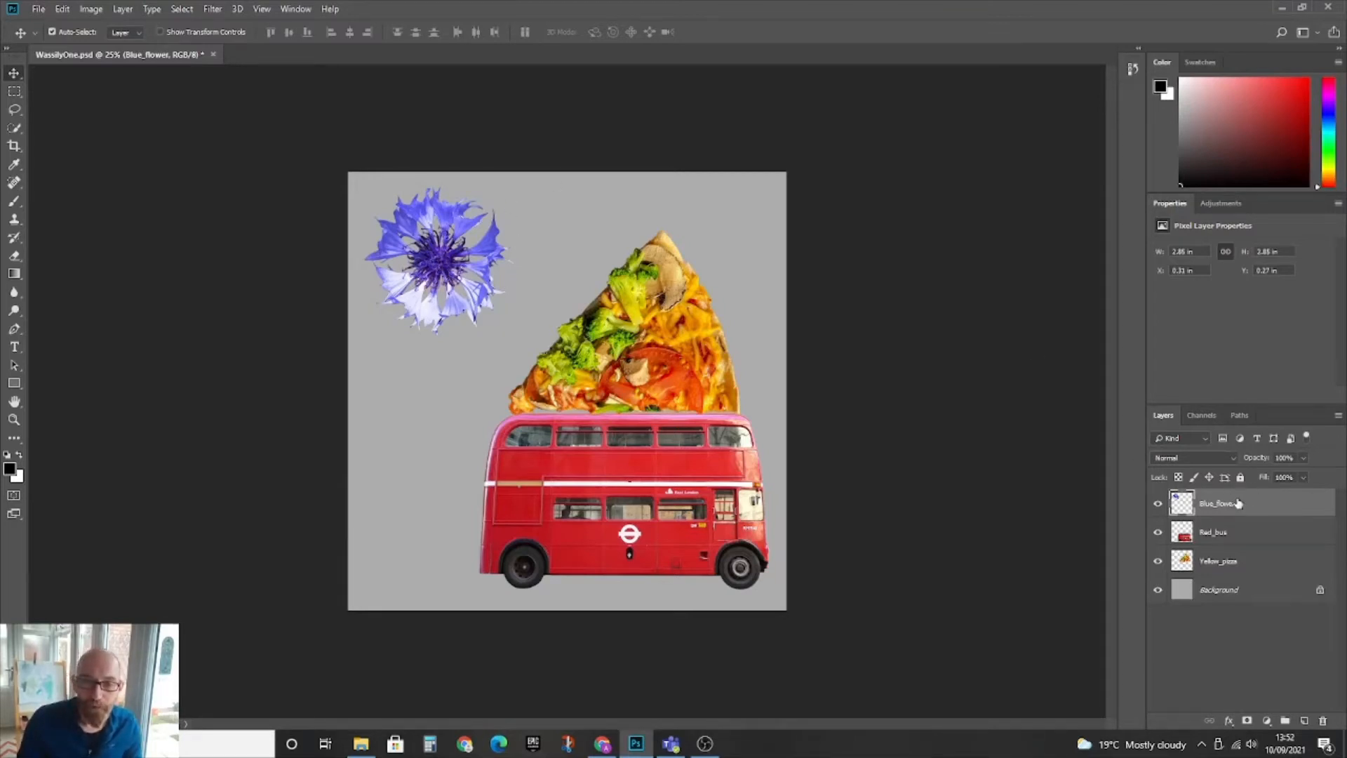
drag(437, 263, 443, 263)
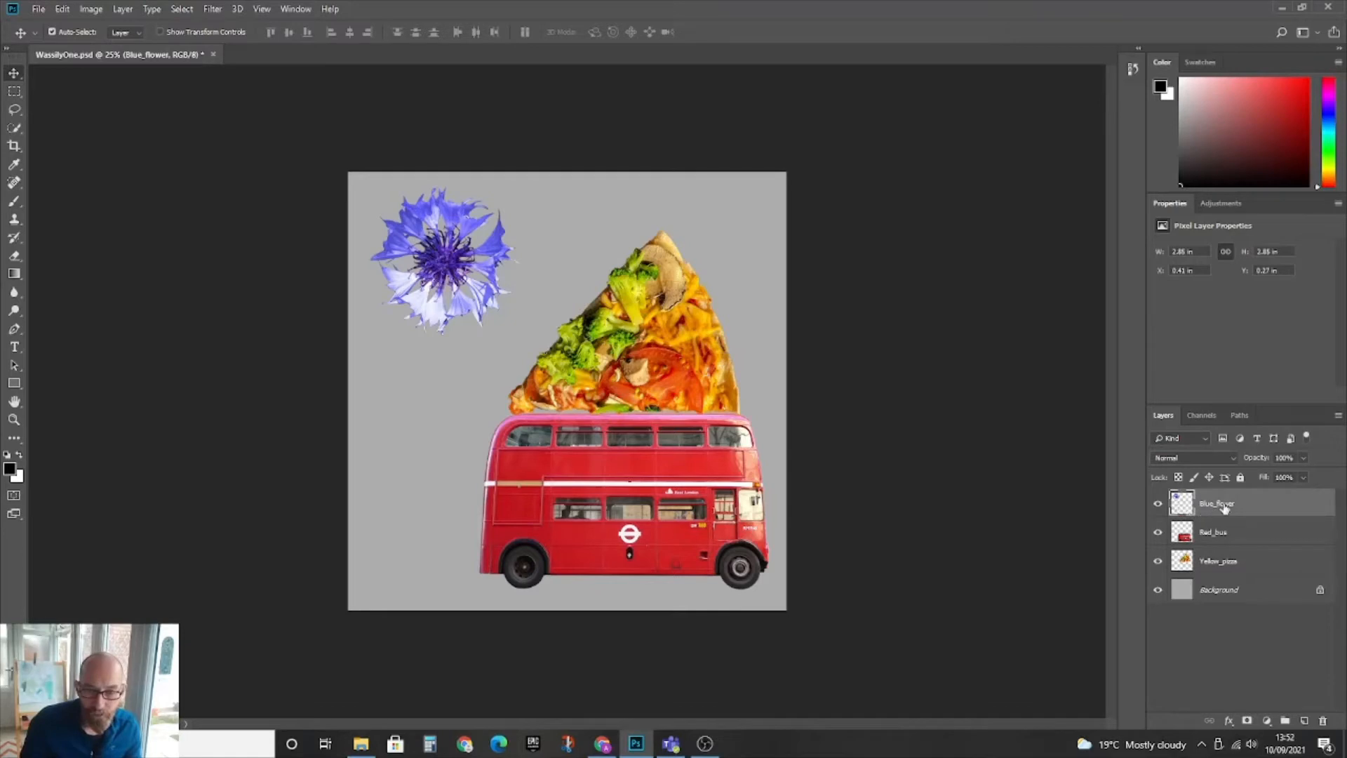
Step: Duplicate the Blue_flower layer within WassilyOne.psd, keeping the suggested layer name and dismissing any meeting notifications
right_click(1261, 504)
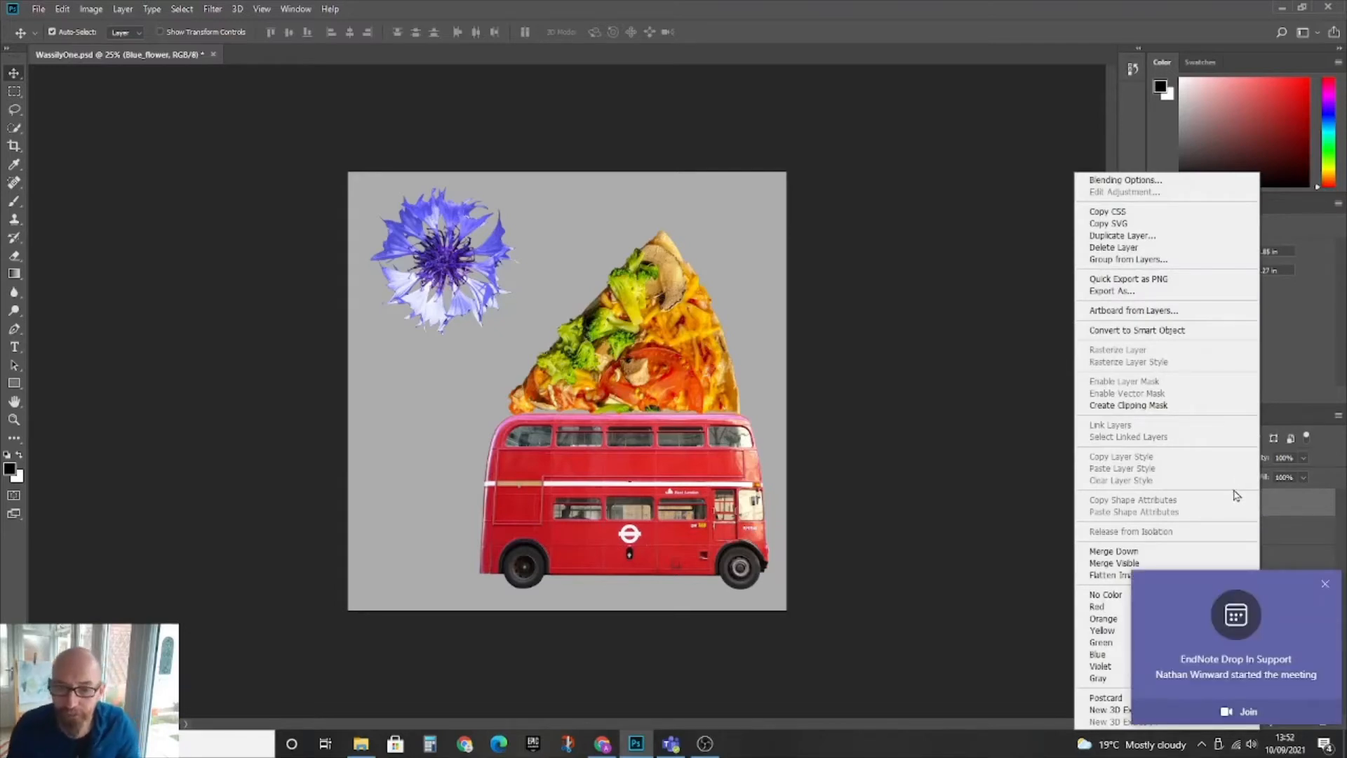
click(1325, 584)
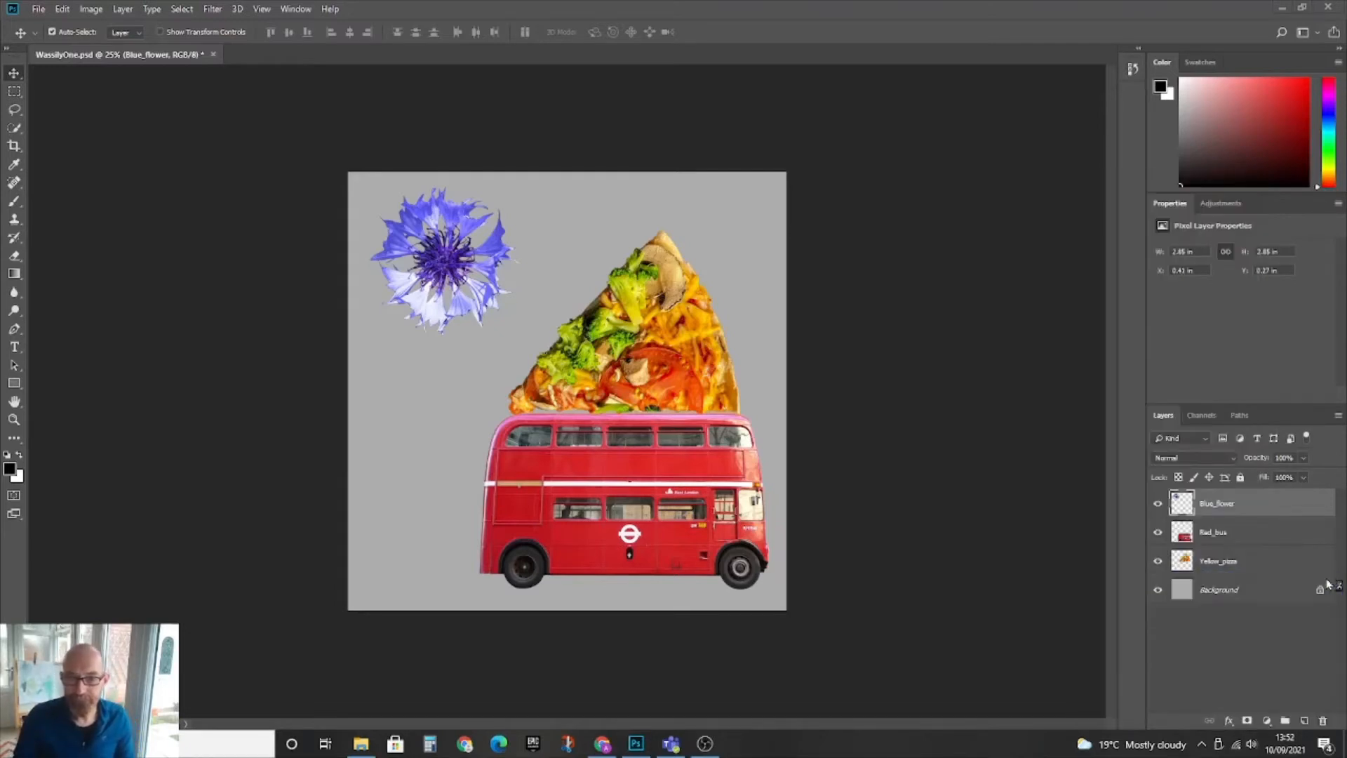
right_click(1251, 499)
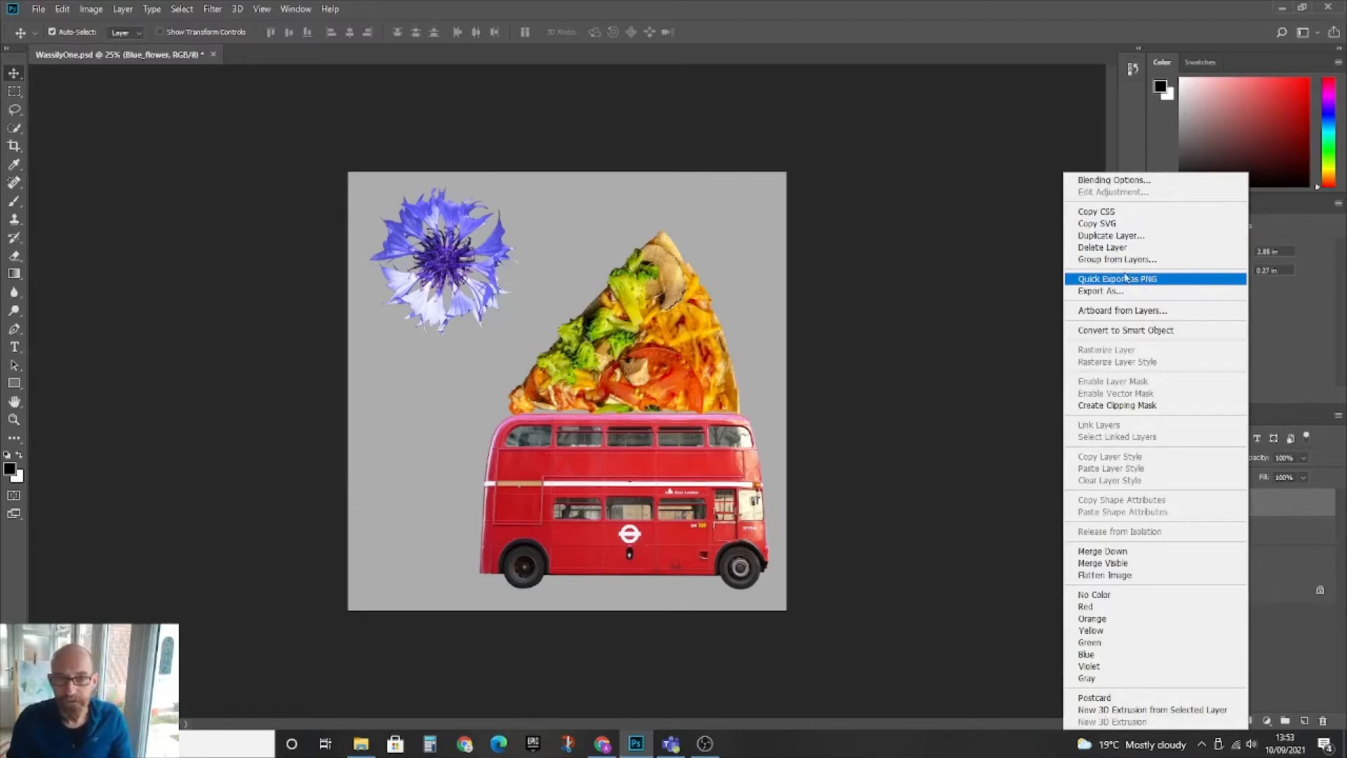
click(1098, 239)
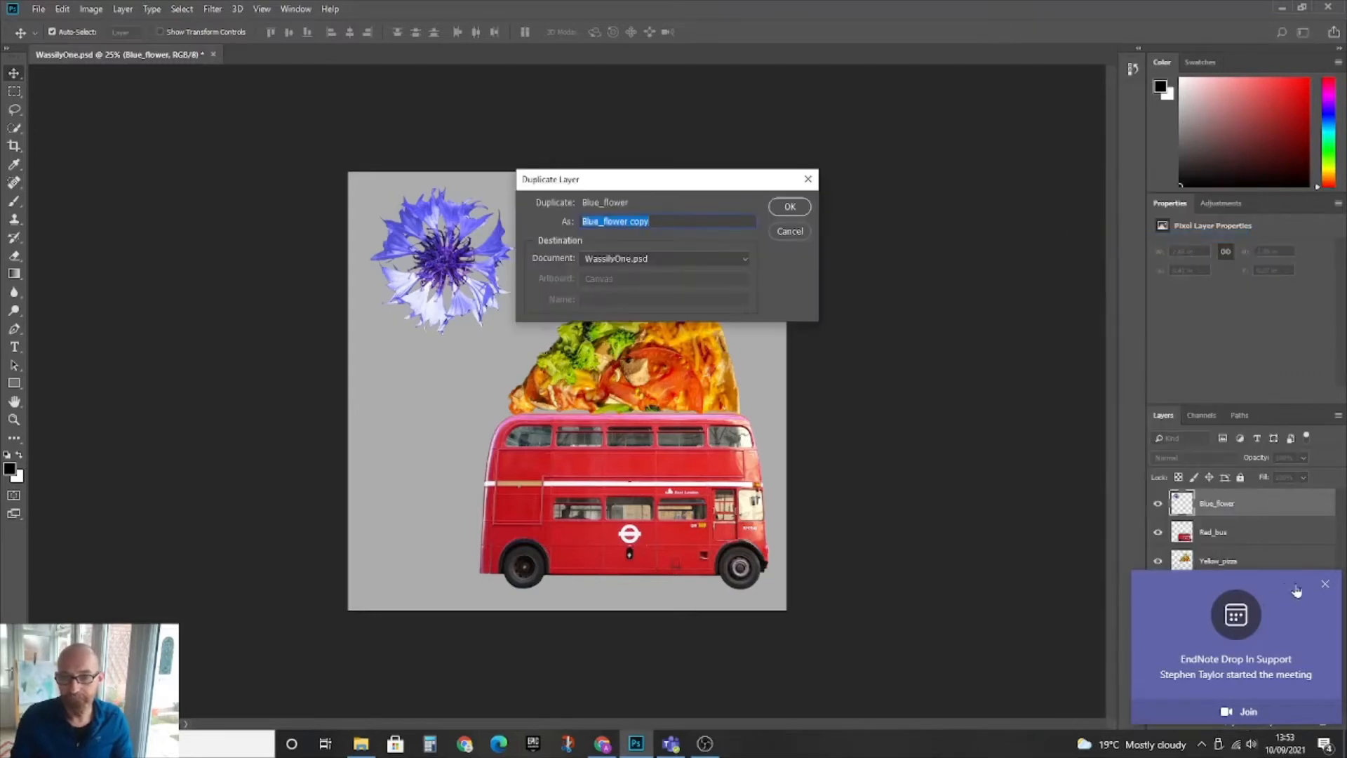
click(1324, 585)
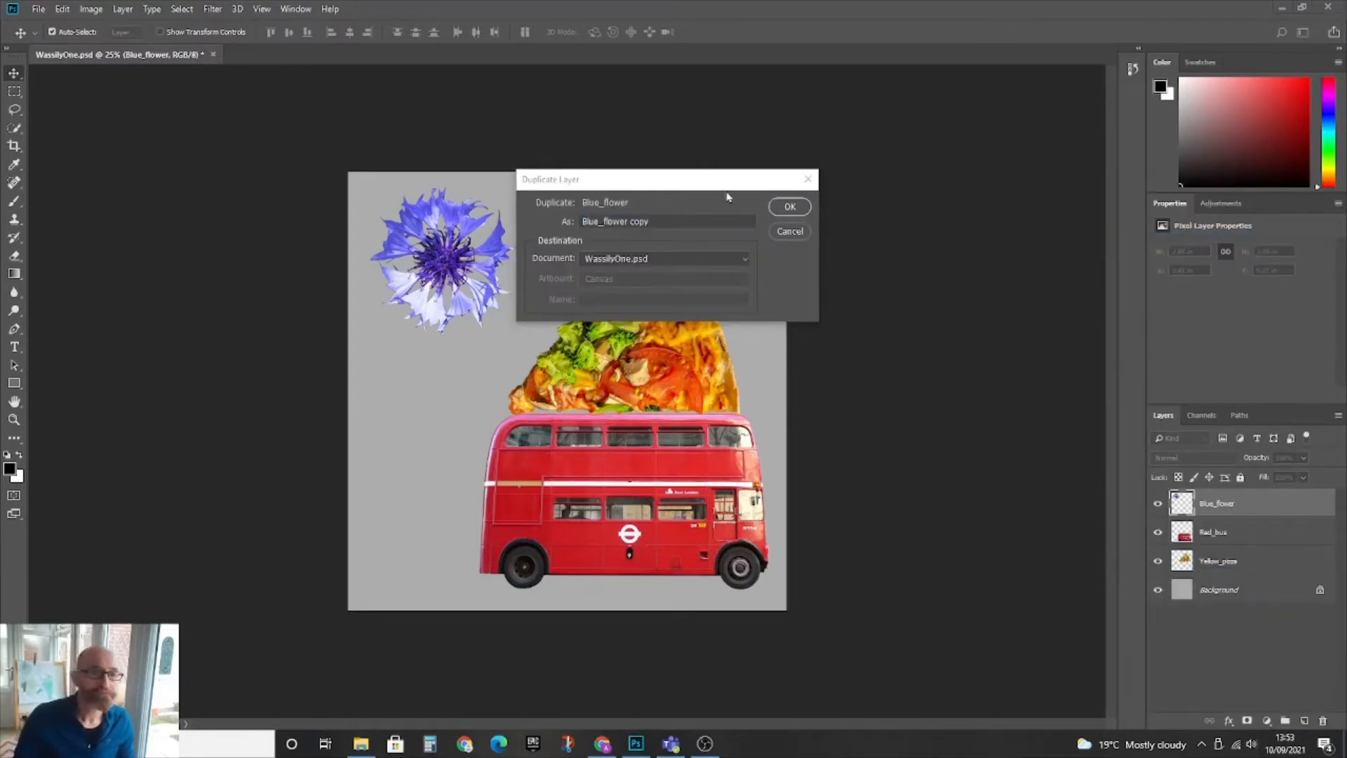
click(792, 208)
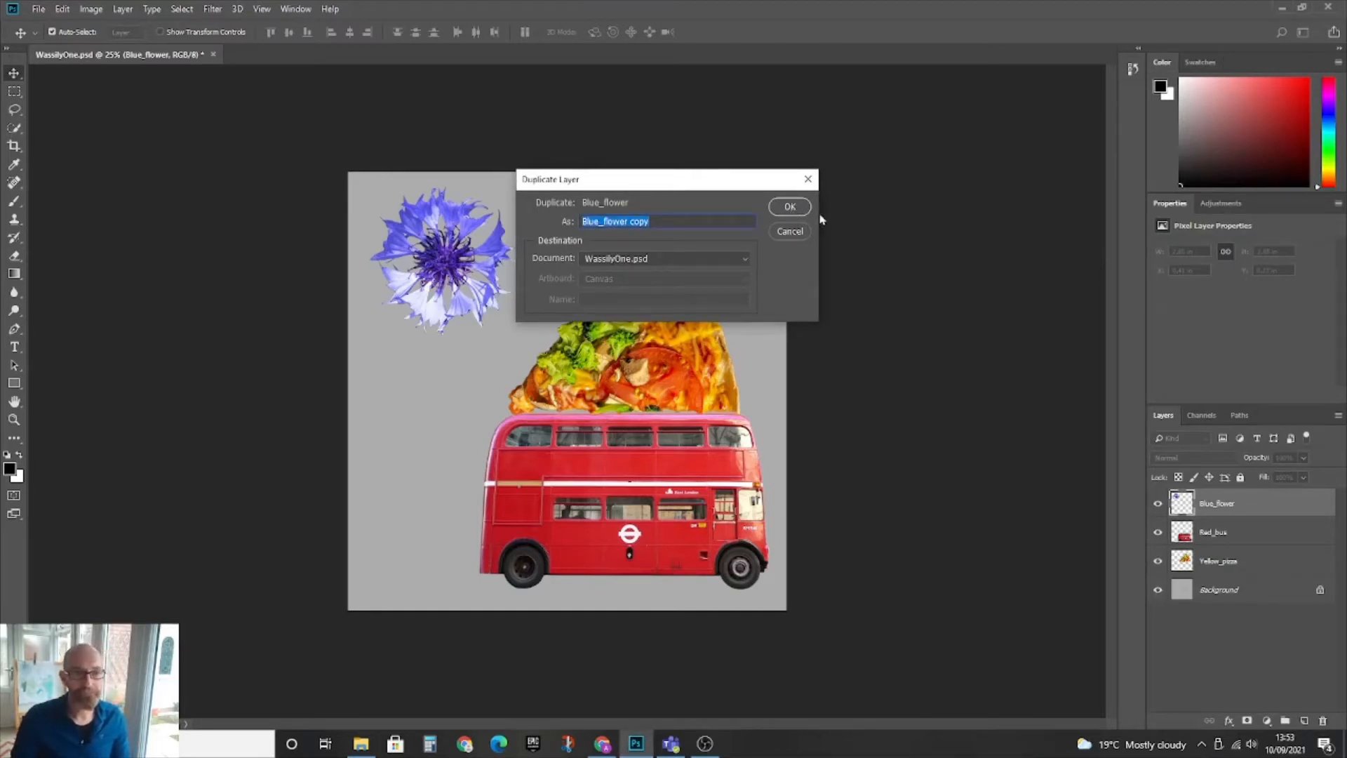
click(790, 208)
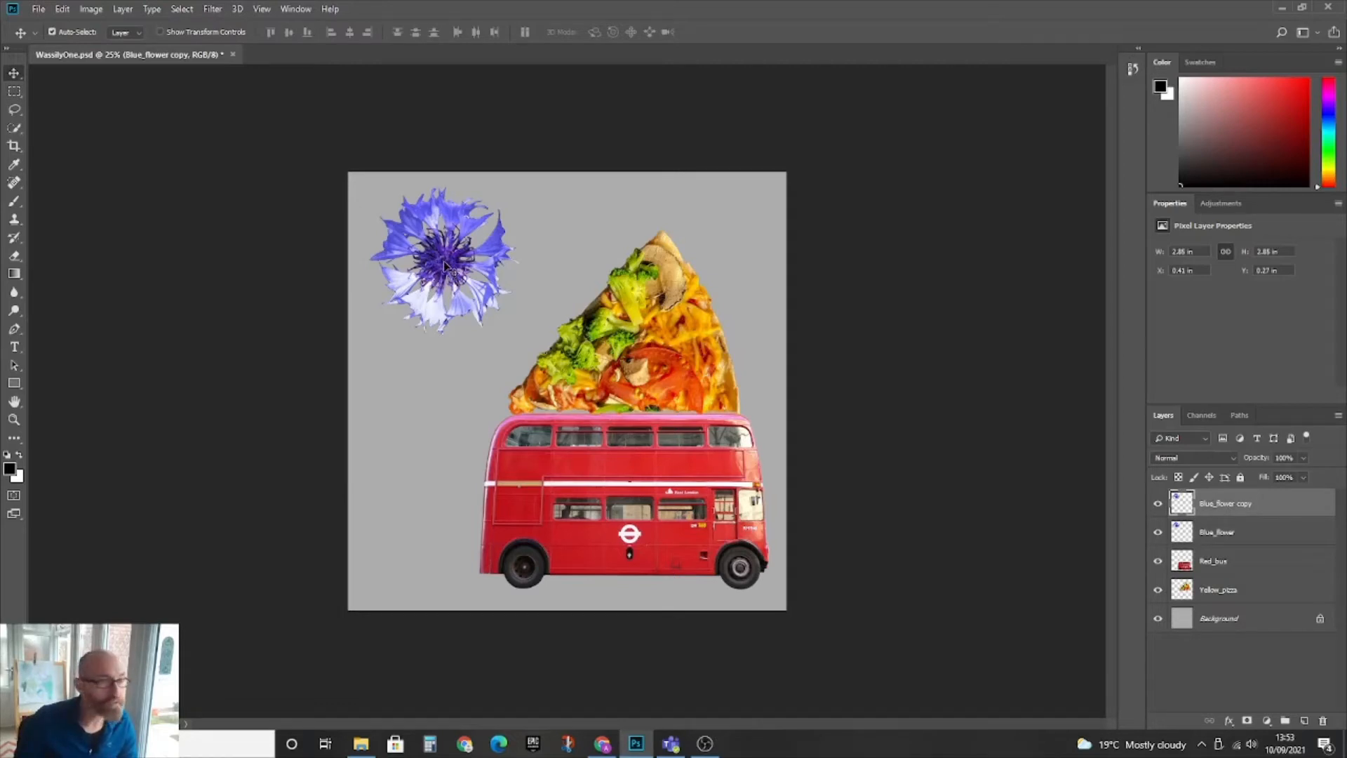
Step: Scale the flower copy to about 53% and place it near the canvas's upper edge between the large flower and the pizza tip
drag(444, 265, 595, 258)
key(ctrl+t)
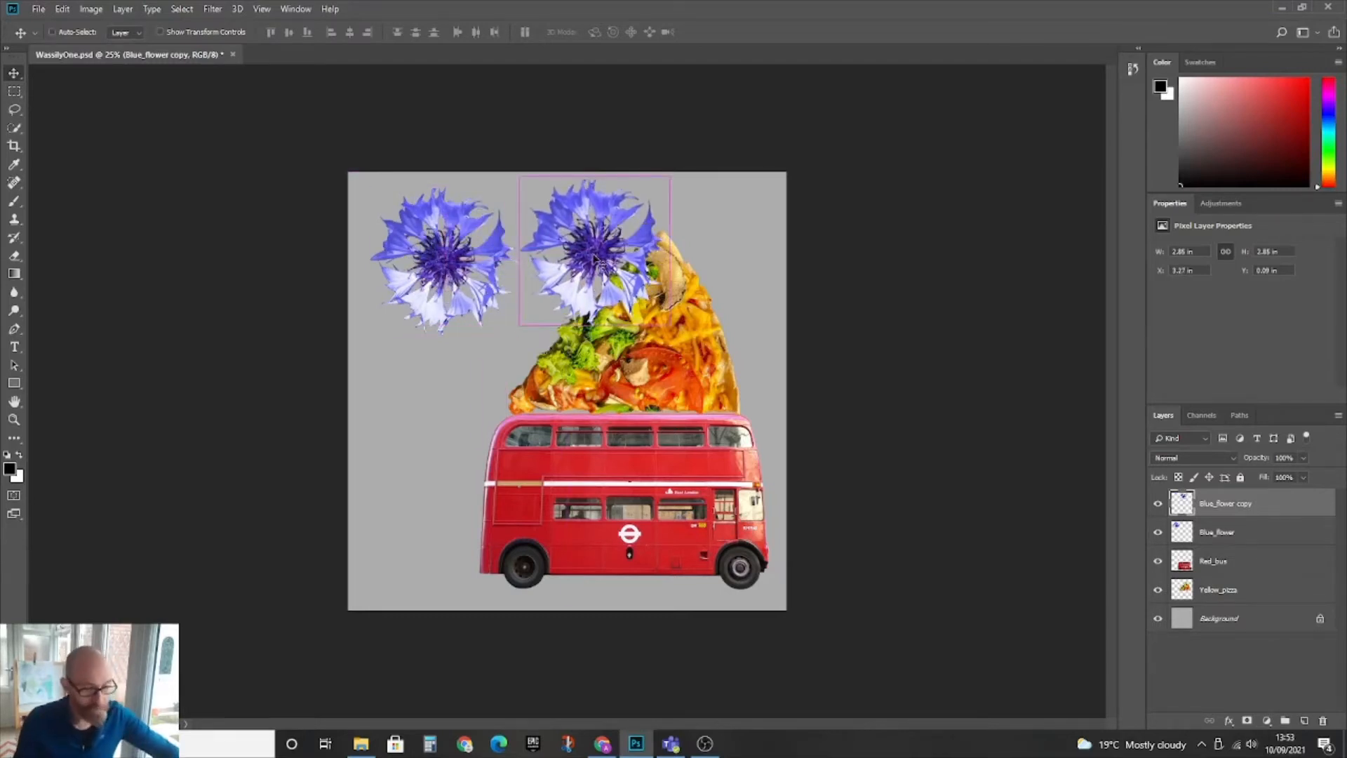
drag(670, 174, 595, 250)
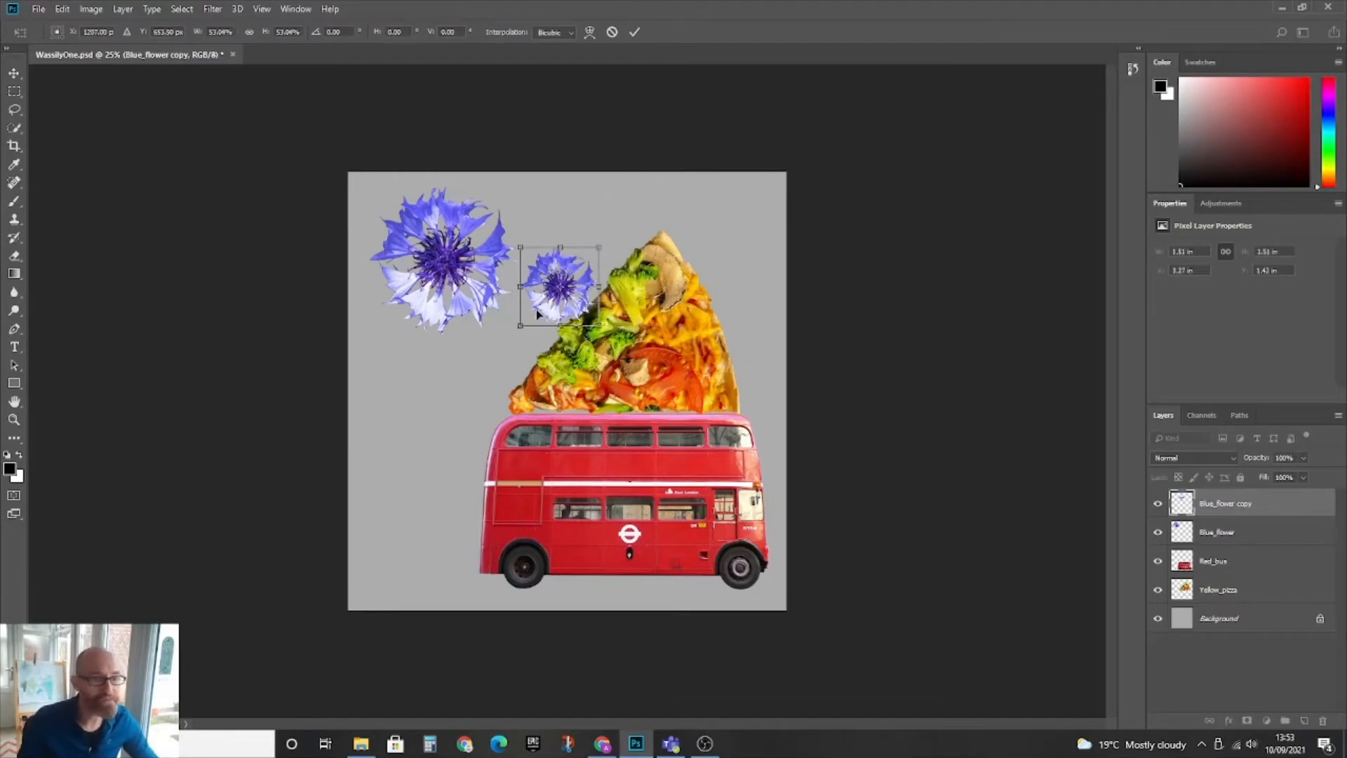
drag(559, 303, 567, 242)
key(Return)
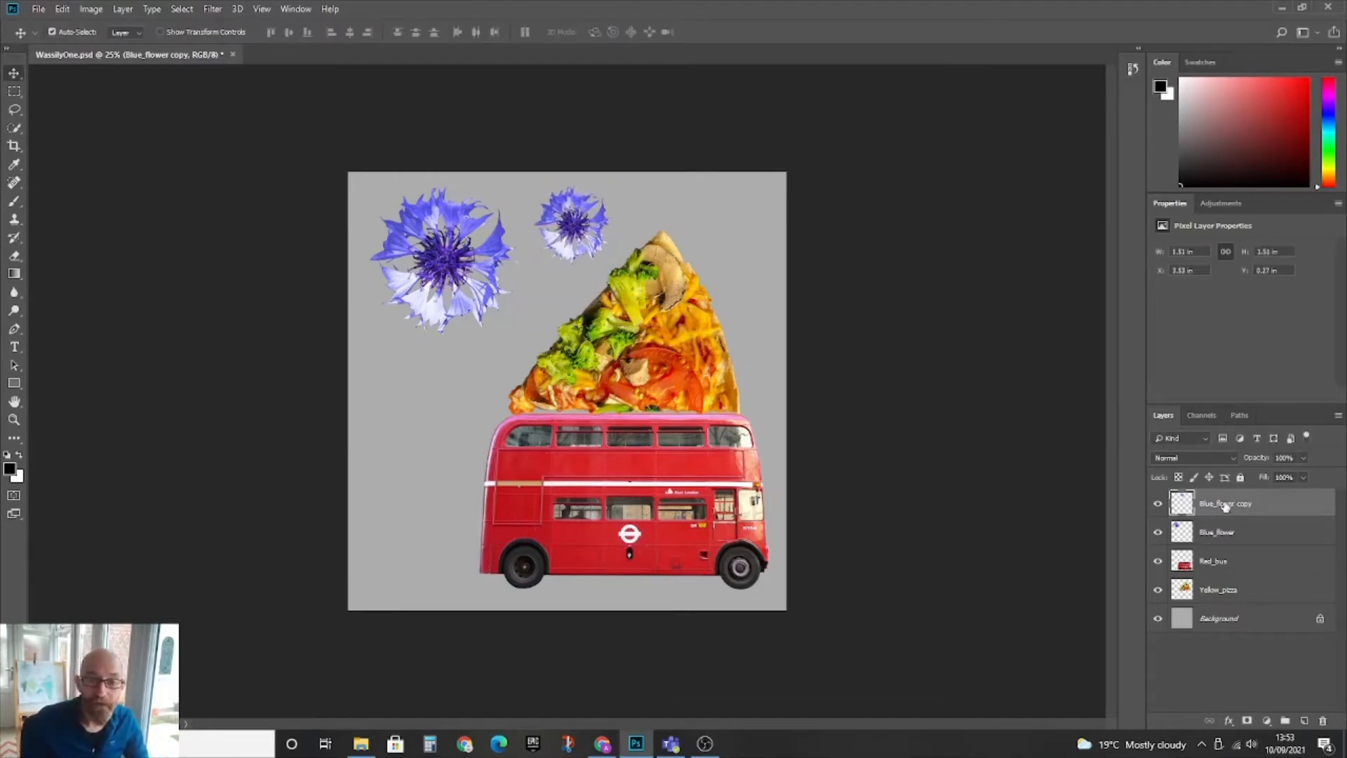
Step: Duplicate the small flower and move the new copy straight across to the canvas's upper-right corner
right_click(1226, 505)
click(1114, 238)
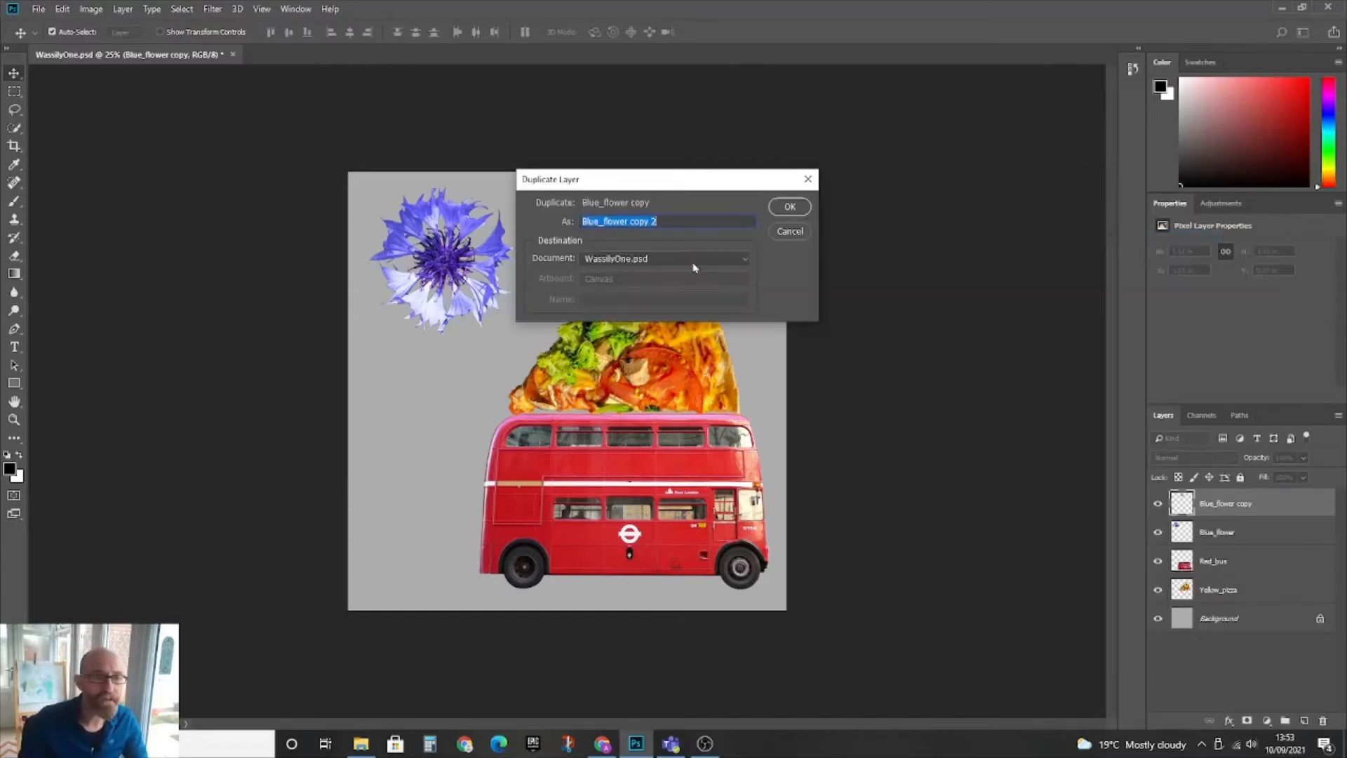
click(779, 207)
drag(588, 223, 752, 223)
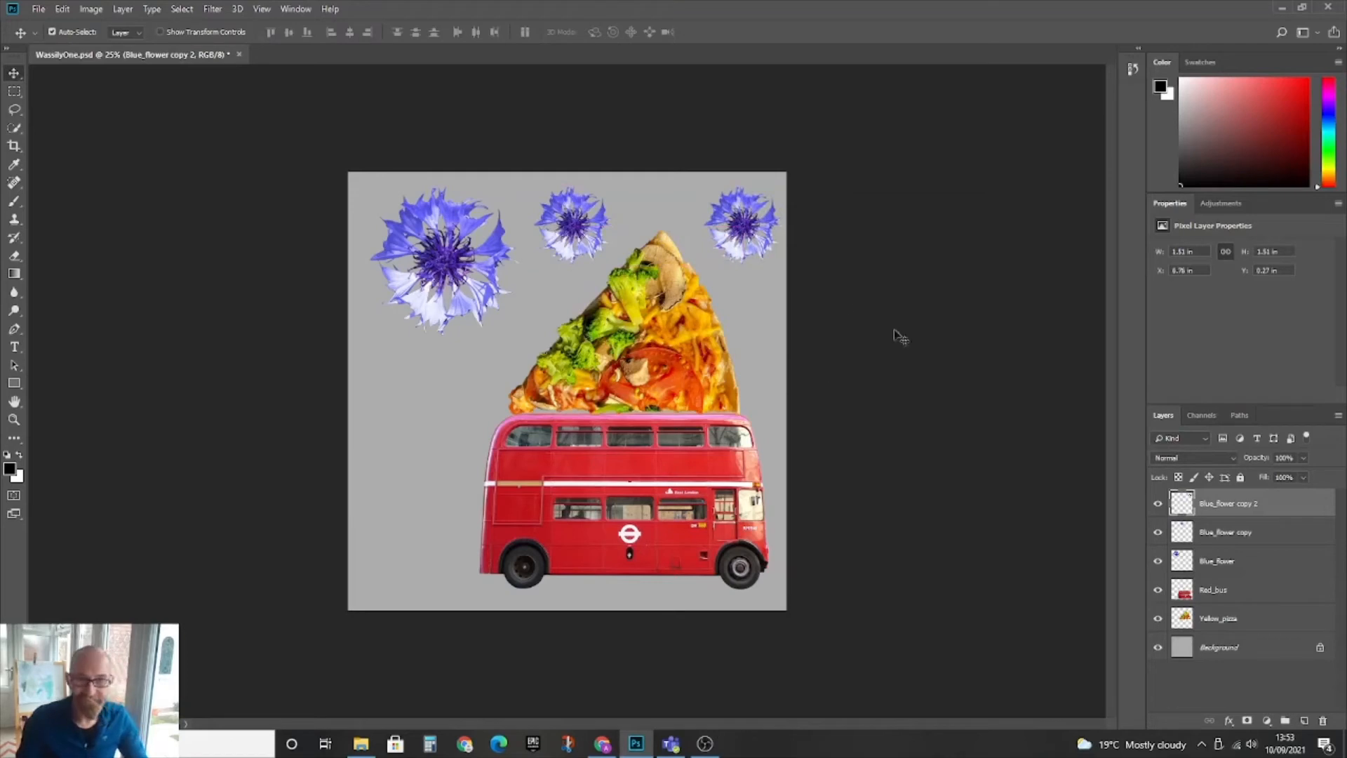
Step: Duplicate the upper-right small flower and place the copy at the canvas's left edge below the large flower
right_click(1248, 504)
click(1101, 236)
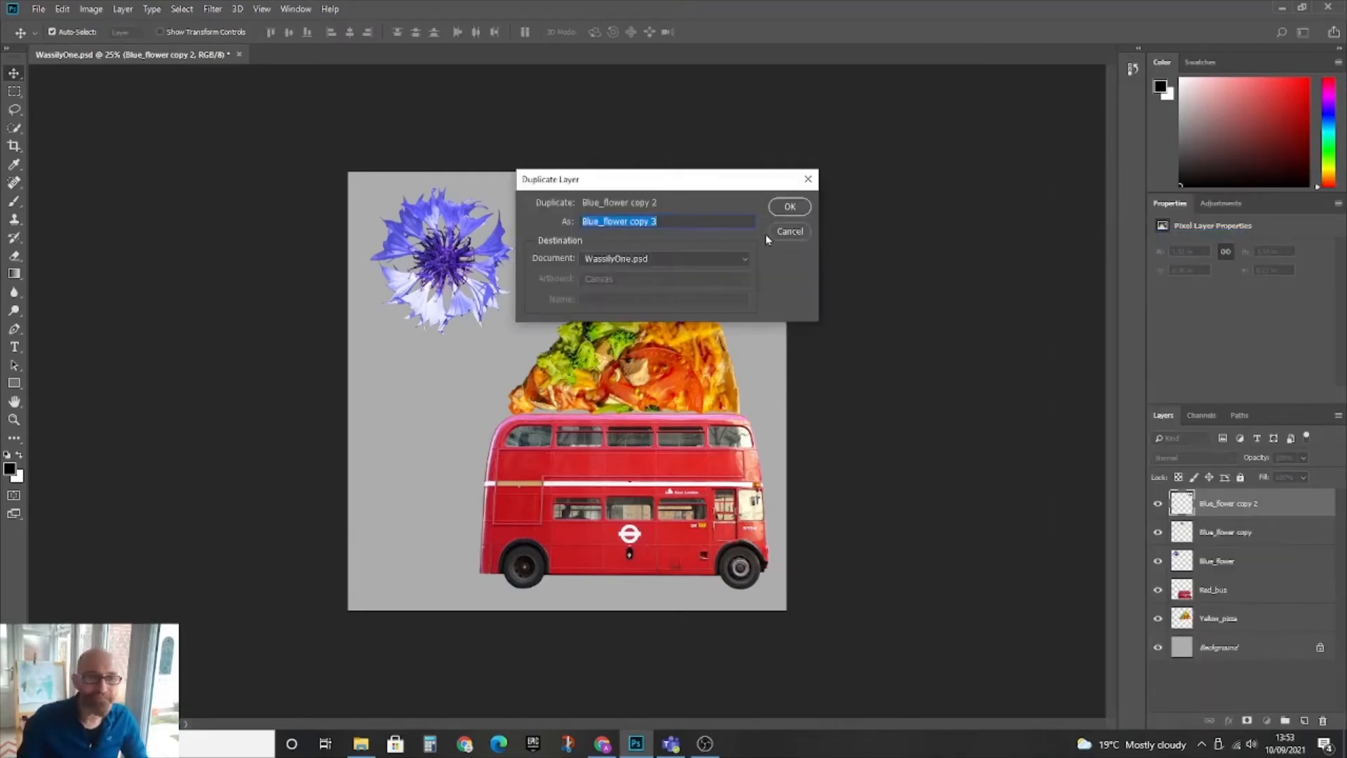
click(789, 223)
key(ctrl+j)
drag(741, 197, 396, 384)
Step: Duplicate the large Blue_flower layer and move the copy over the bus wheel in the canvas's lower-right corner
click(442, 270)
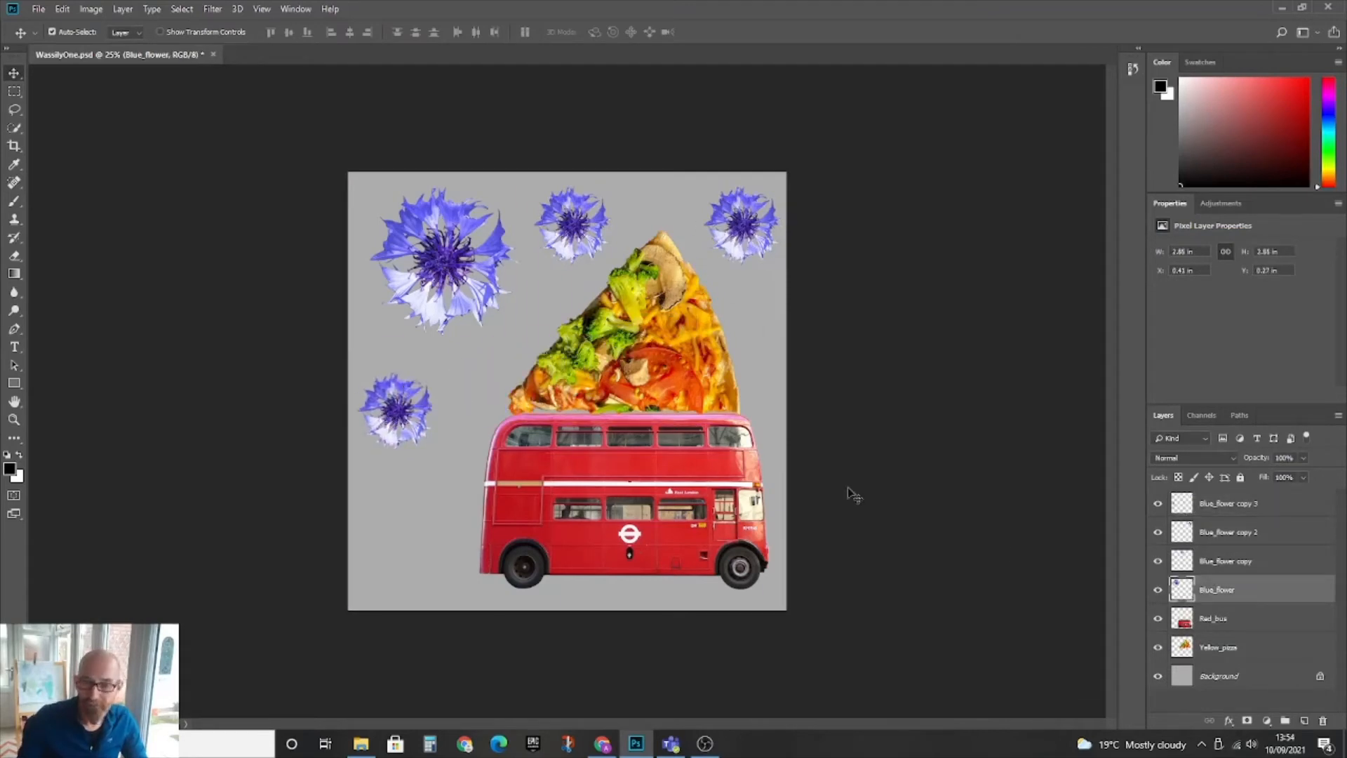
right_click(1265, 596)
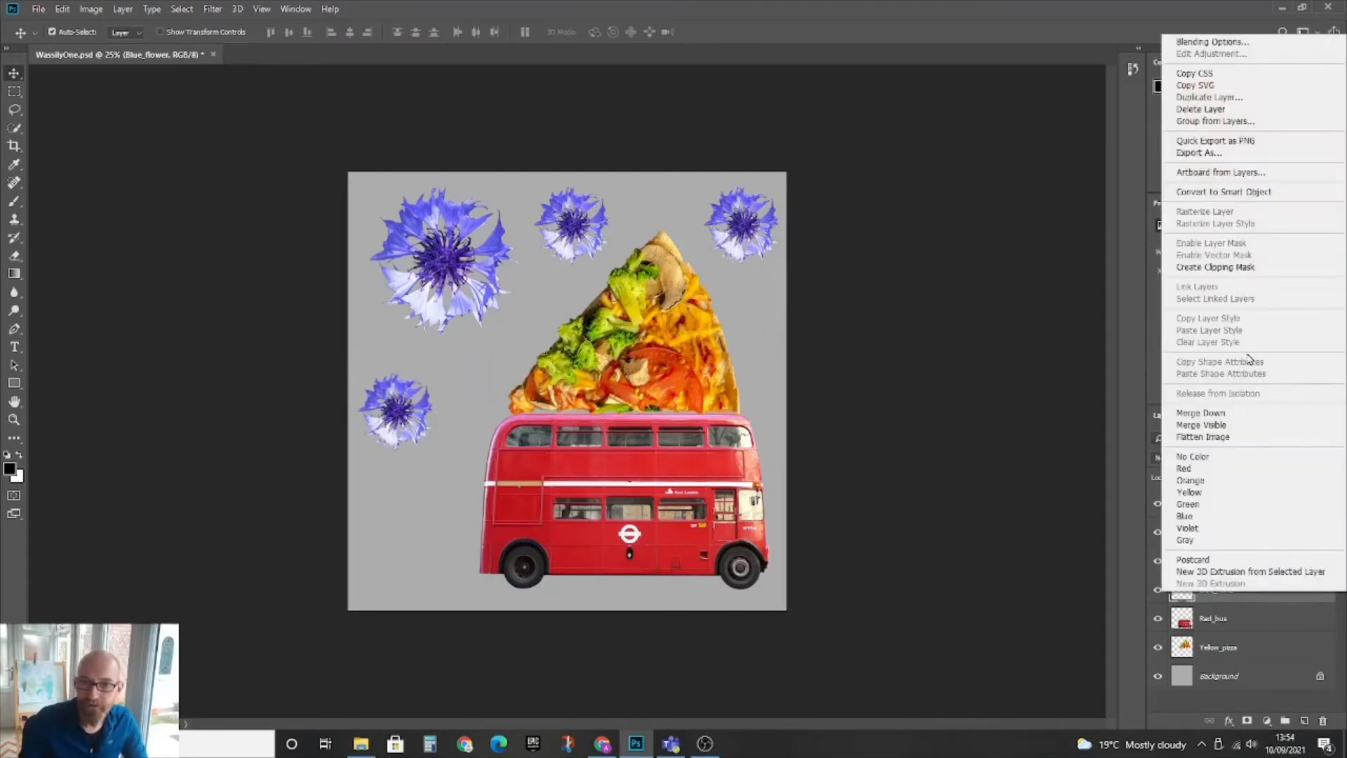
click(1214, 97)
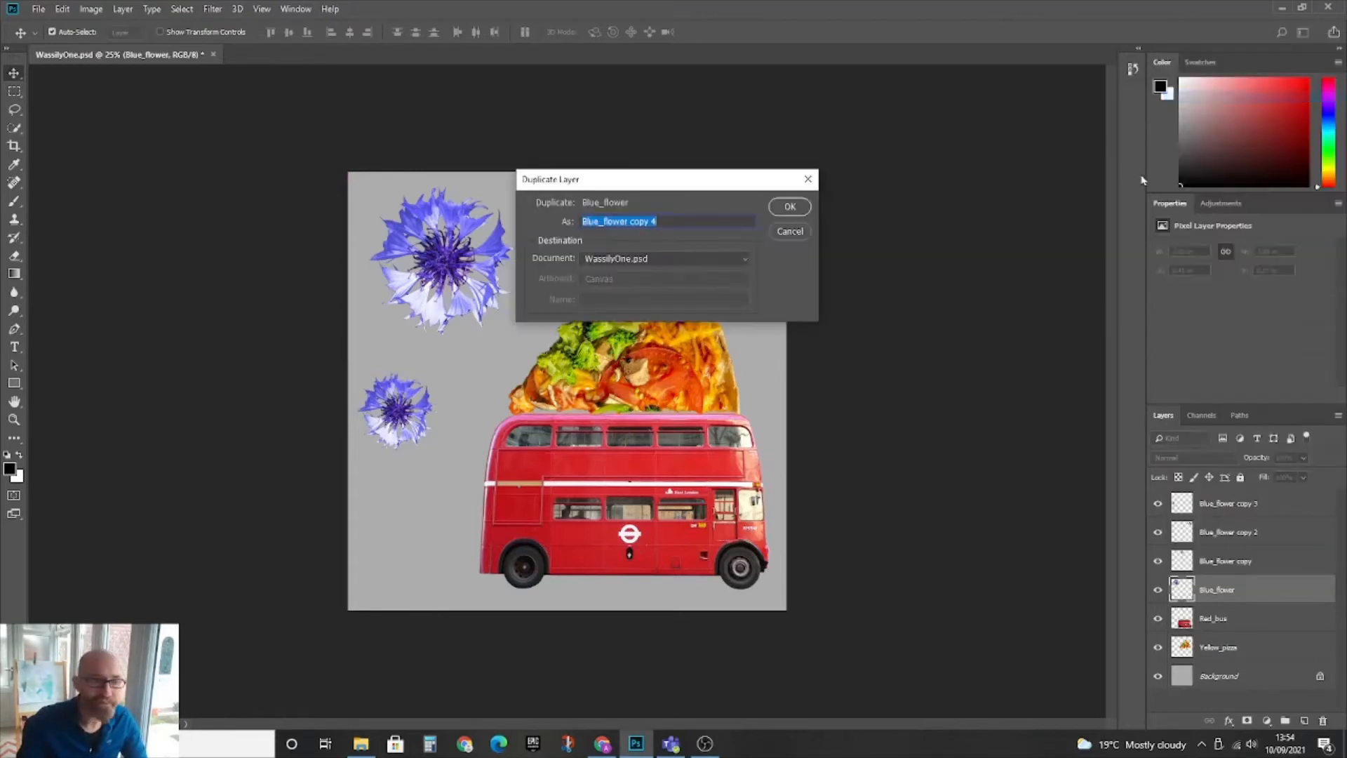
click(790, 206)
drag(451, 268, 736, 568)
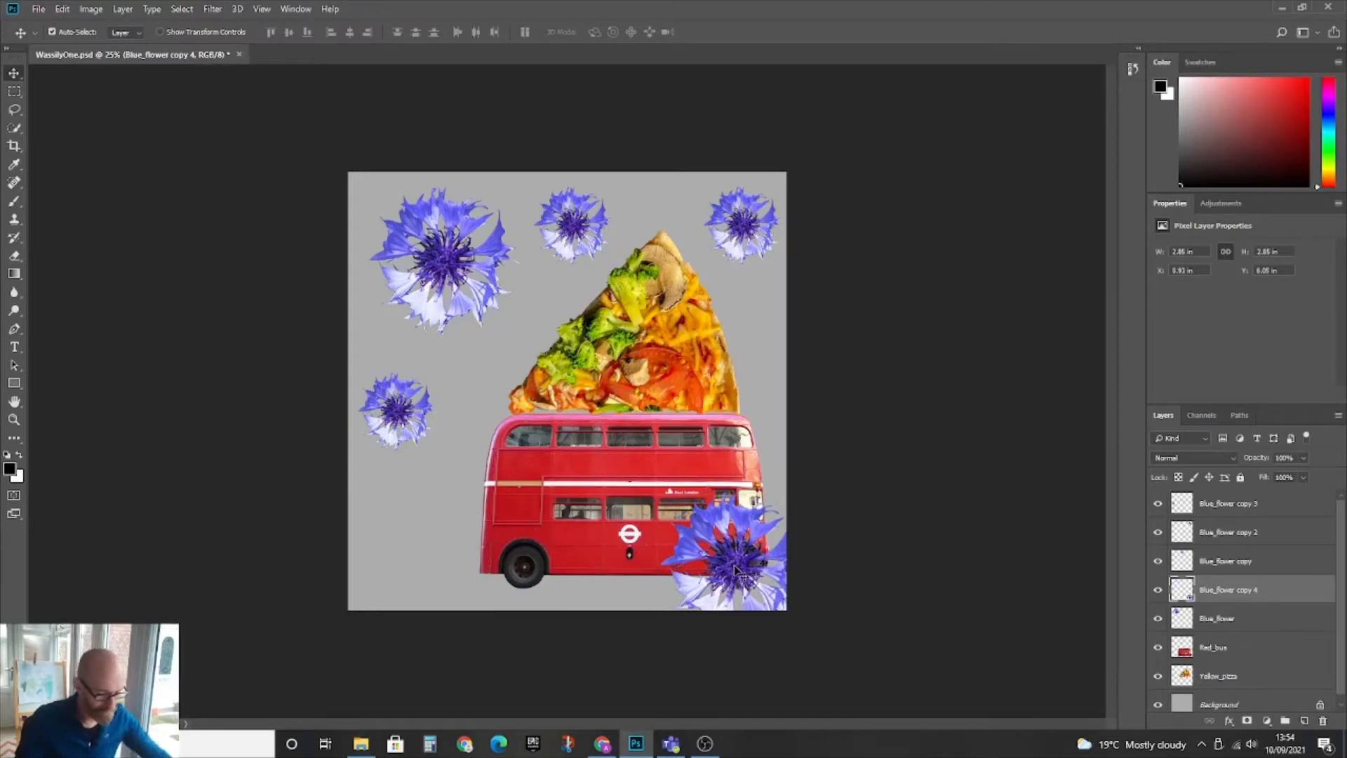
Step: Scale the lower-right flower copy to about 52% so that it fits over the bus wheel
key(ctrl+t)
drag(659, 491, 732, 572)
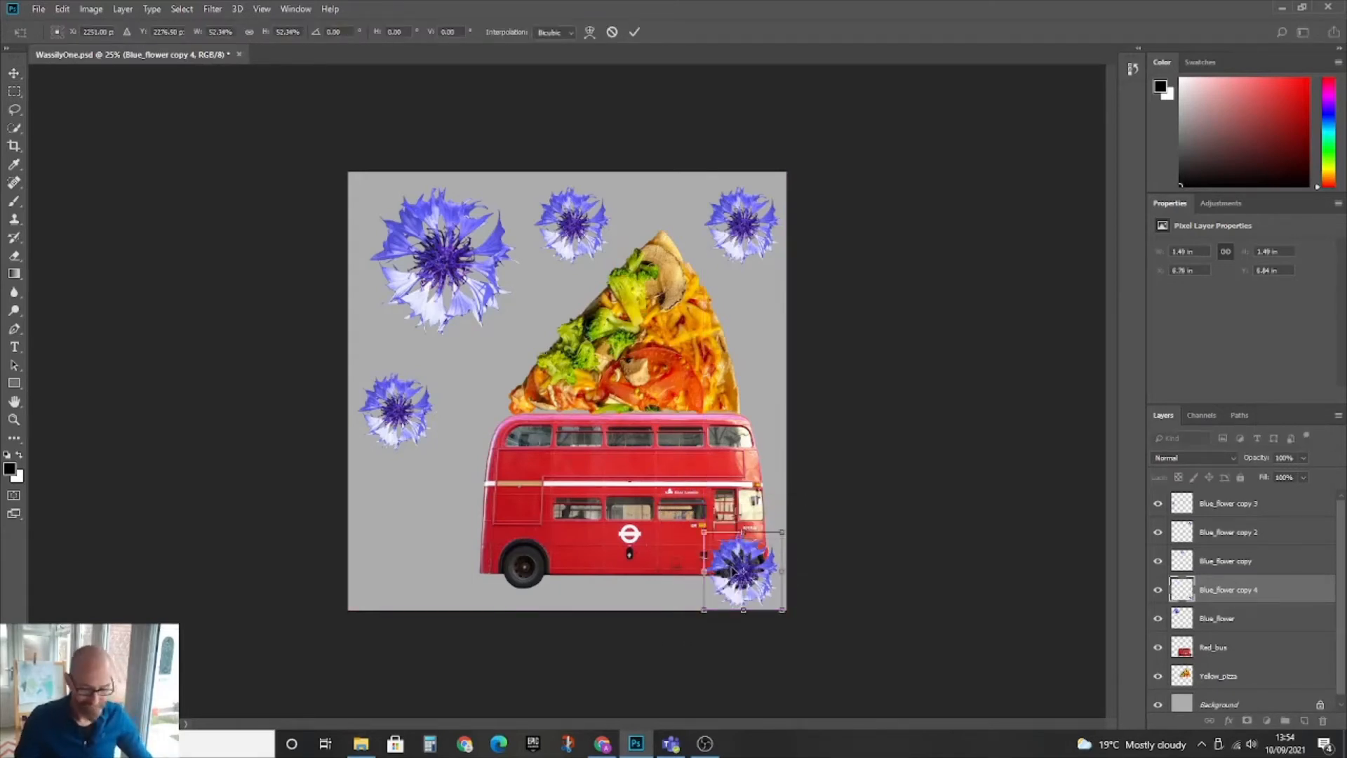
key(Return)
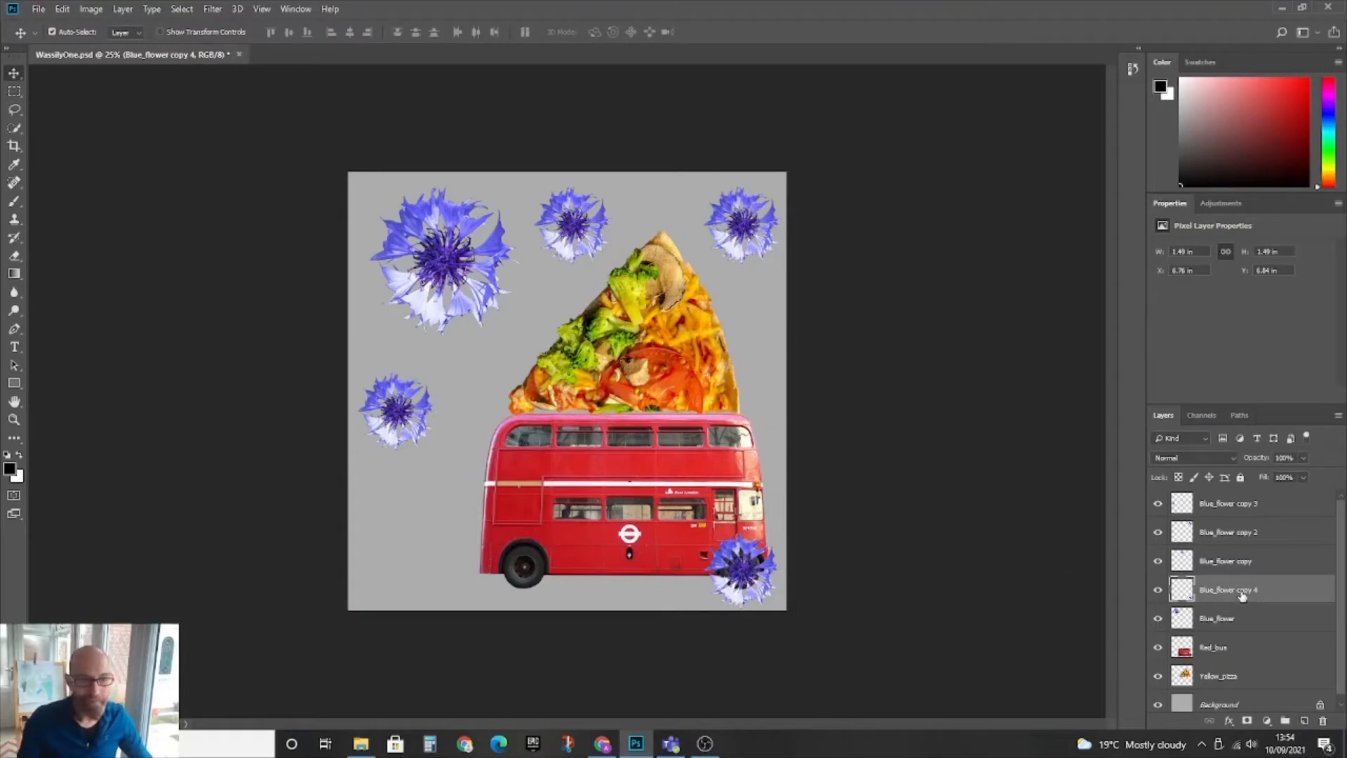
Step: Duplicate the small flower on the bus's right wheel and move the copy horizontally onto its left wheel
mouse_move(1242, 595)
mouse_down()
mouse_move(1238, 712)
mouse_move(1237, 598)
mouse_up()
right_click(1238, 598)
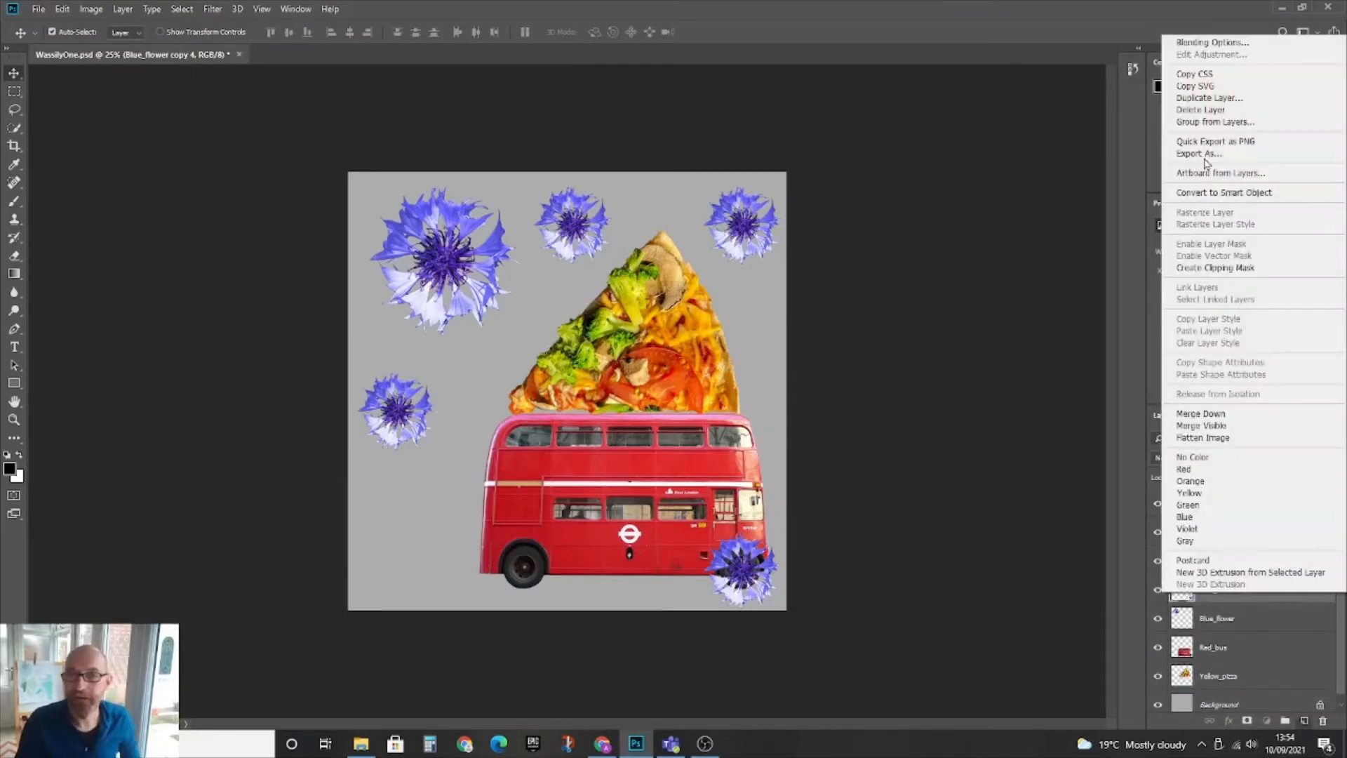
click(1210, 98)
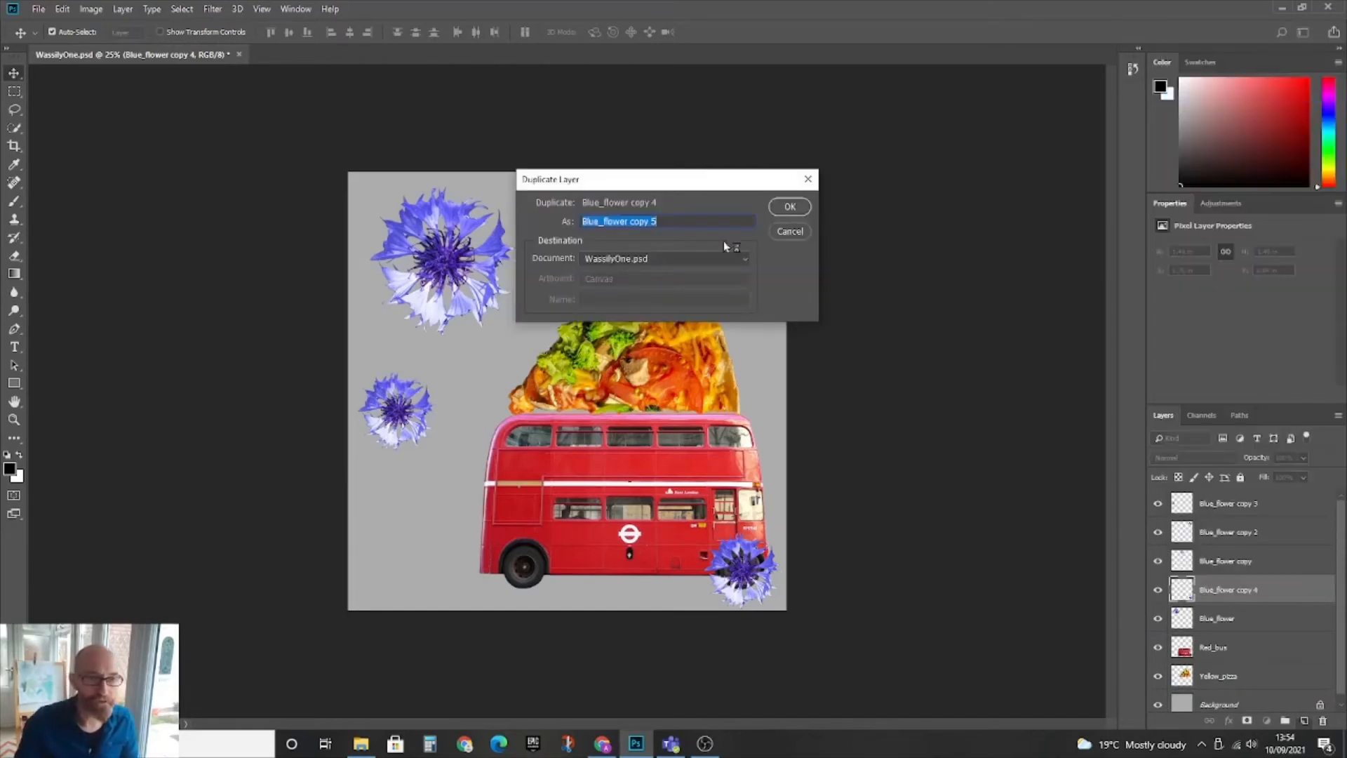
click(790, 206)
drag(743, 570, 523, 570)
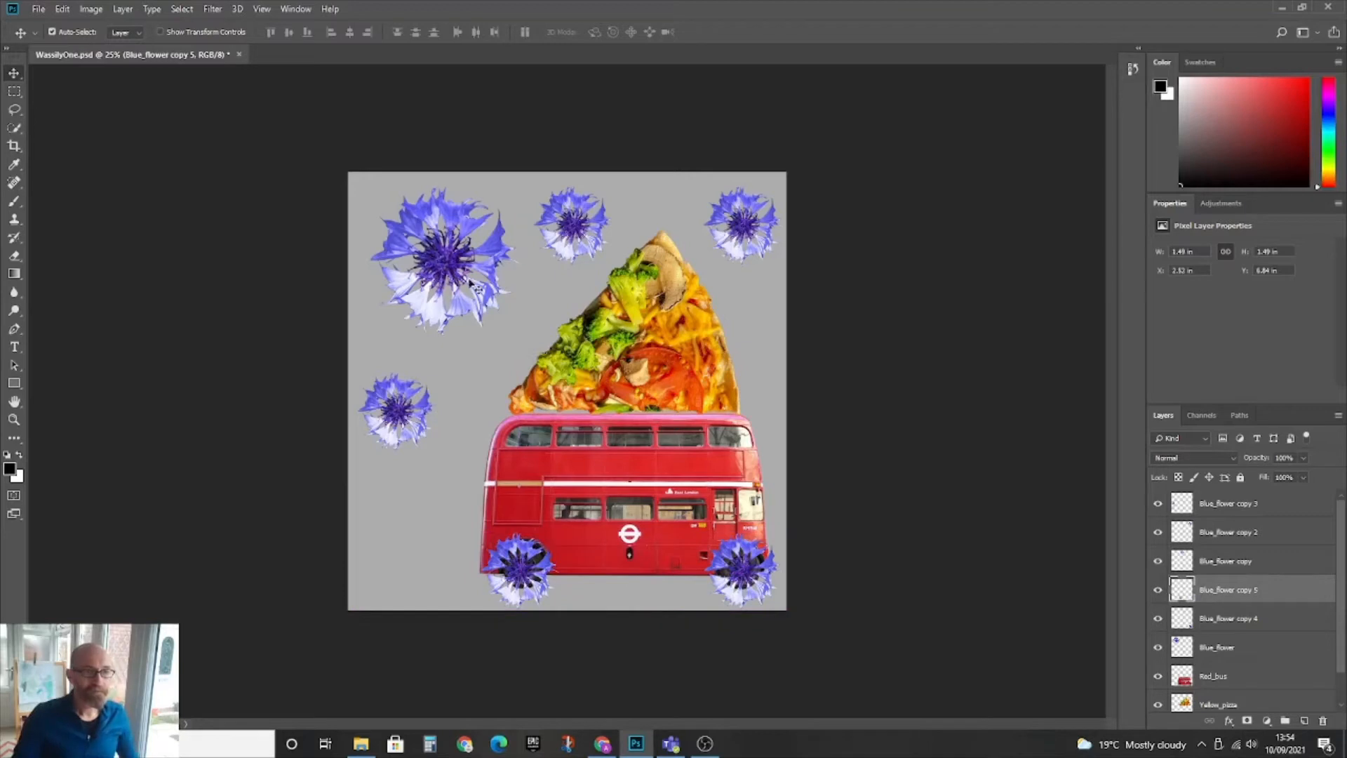
Step: Duplicate the large Blue_flower layer, scale the copy to about 343% and centre it over the whole canvas
click(447, 265)
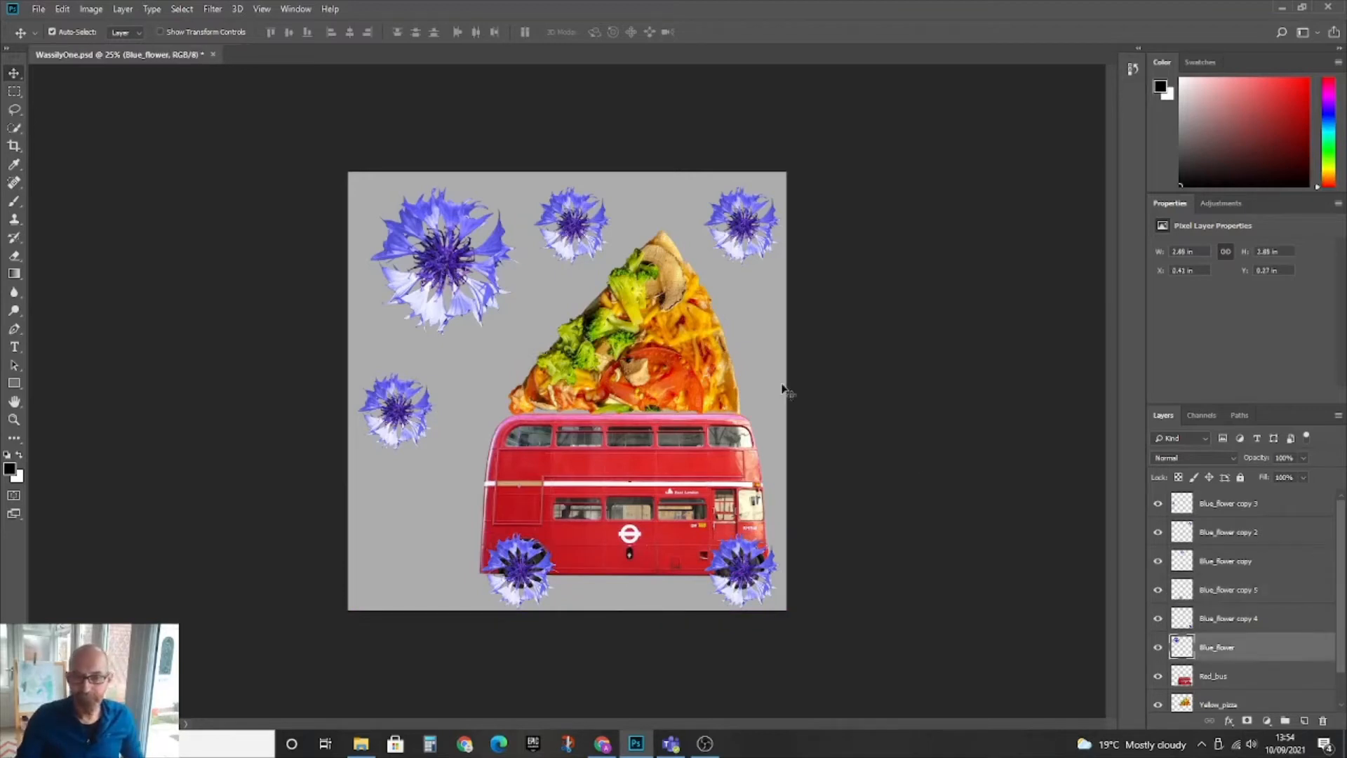
right_click(1224, 647)
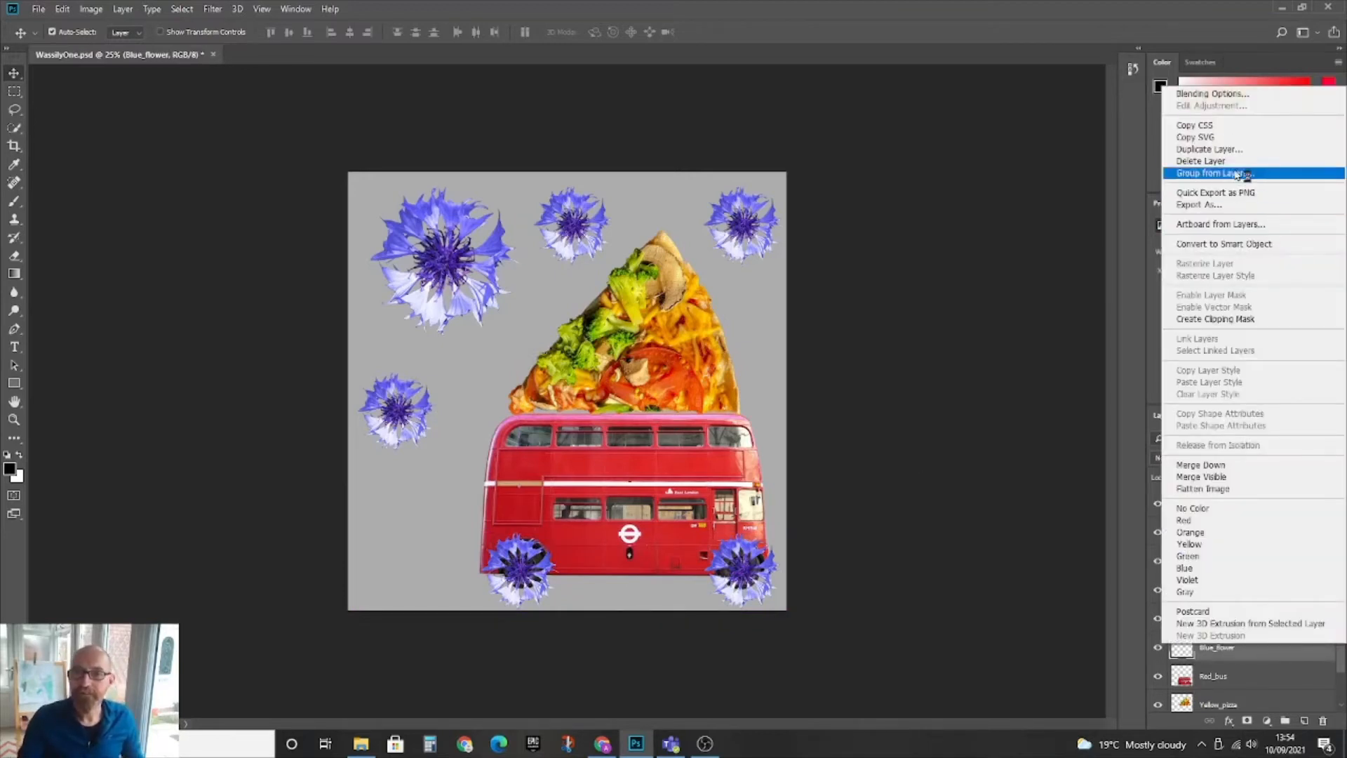
click(1228, 149)
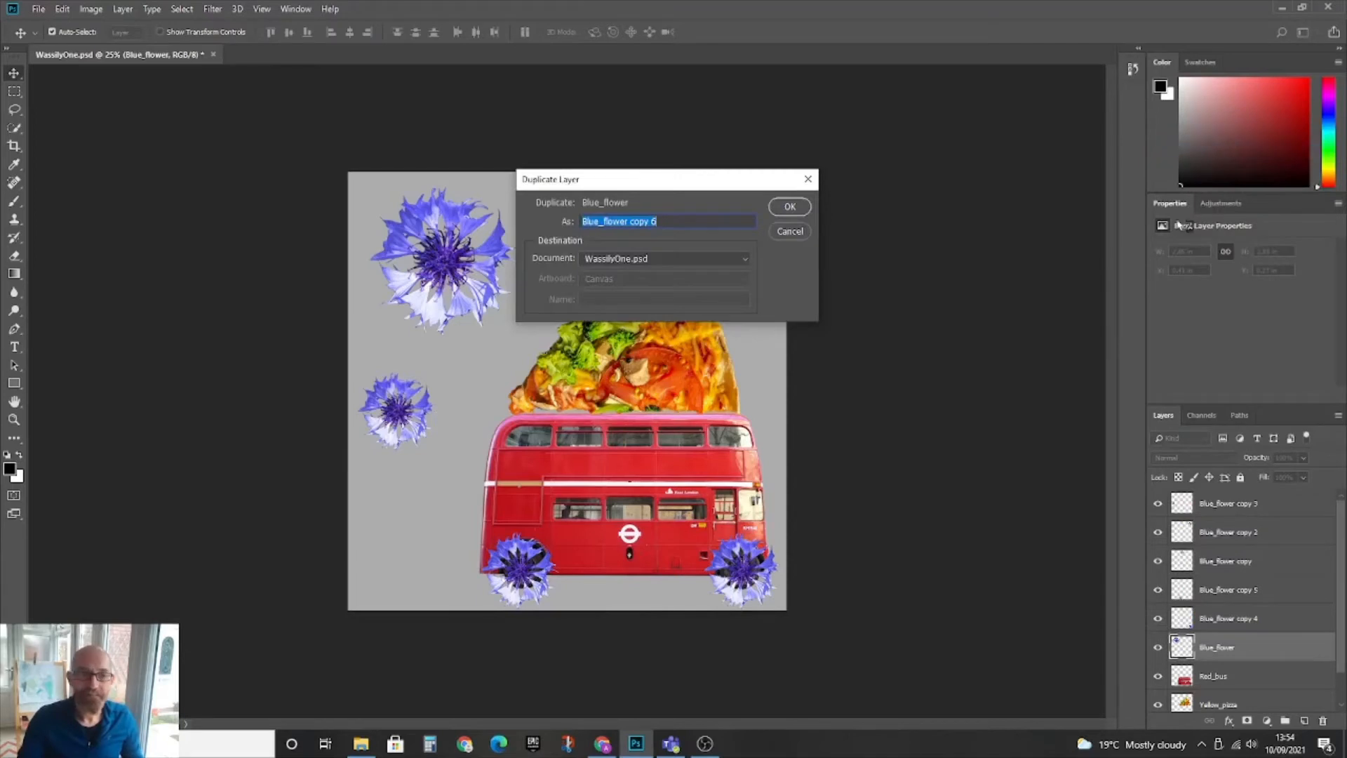
click(789, 207)
key(ctrl+t)
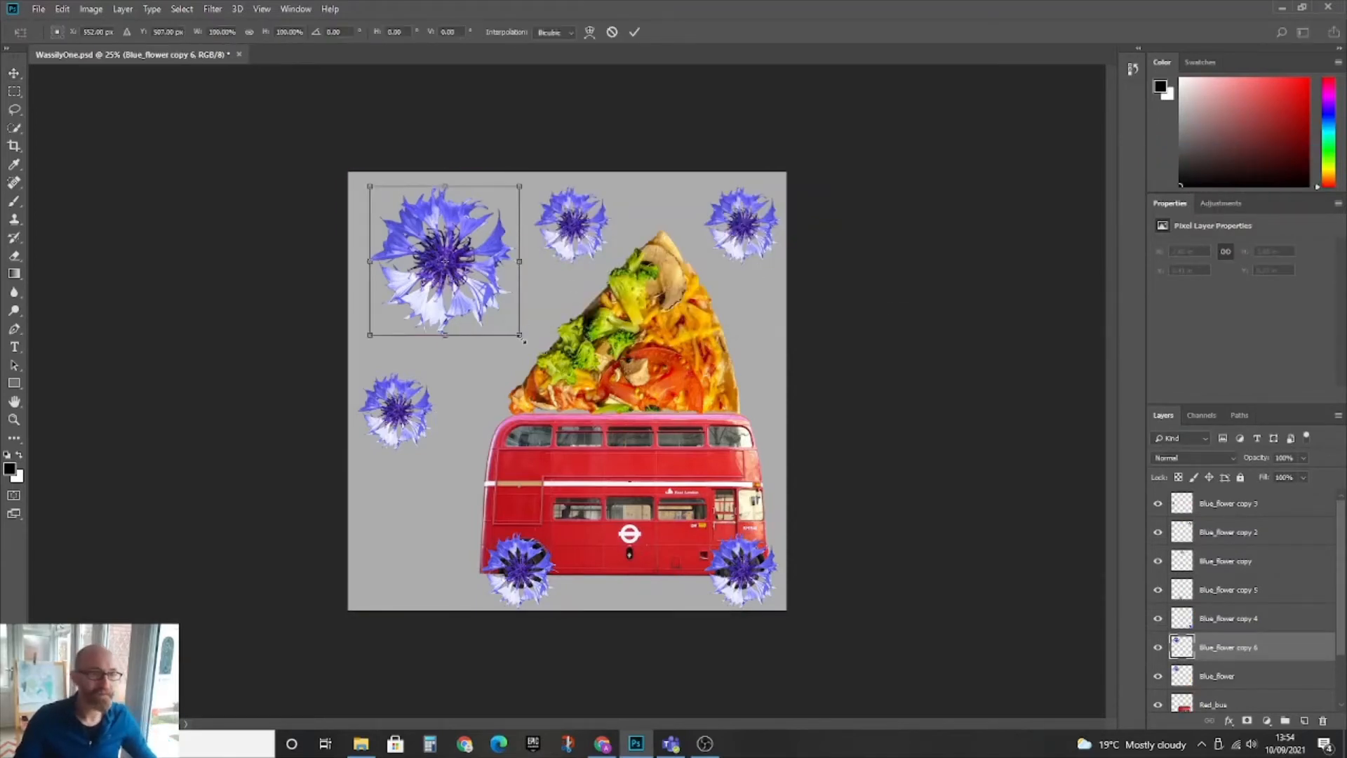
drag(523, 340, 884, 700)
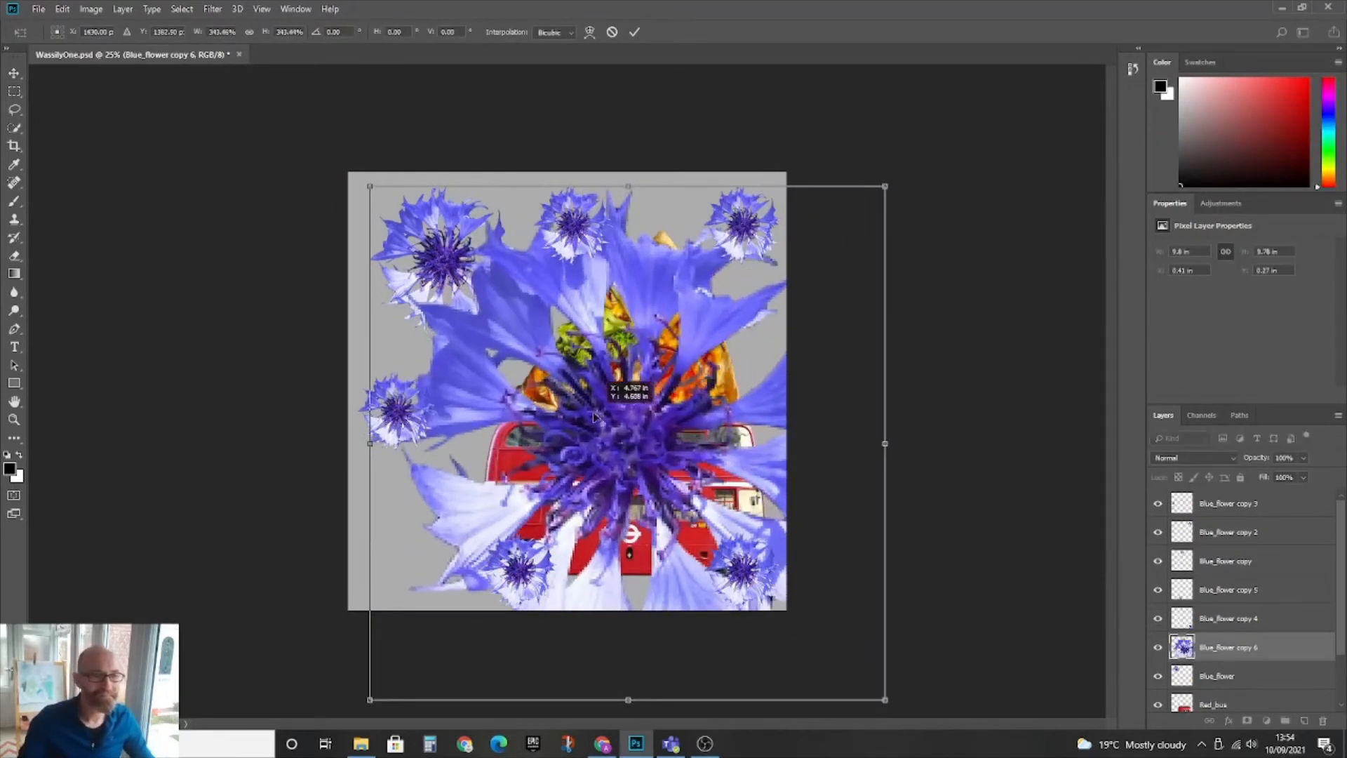
drag(637, 444, 574, 397)
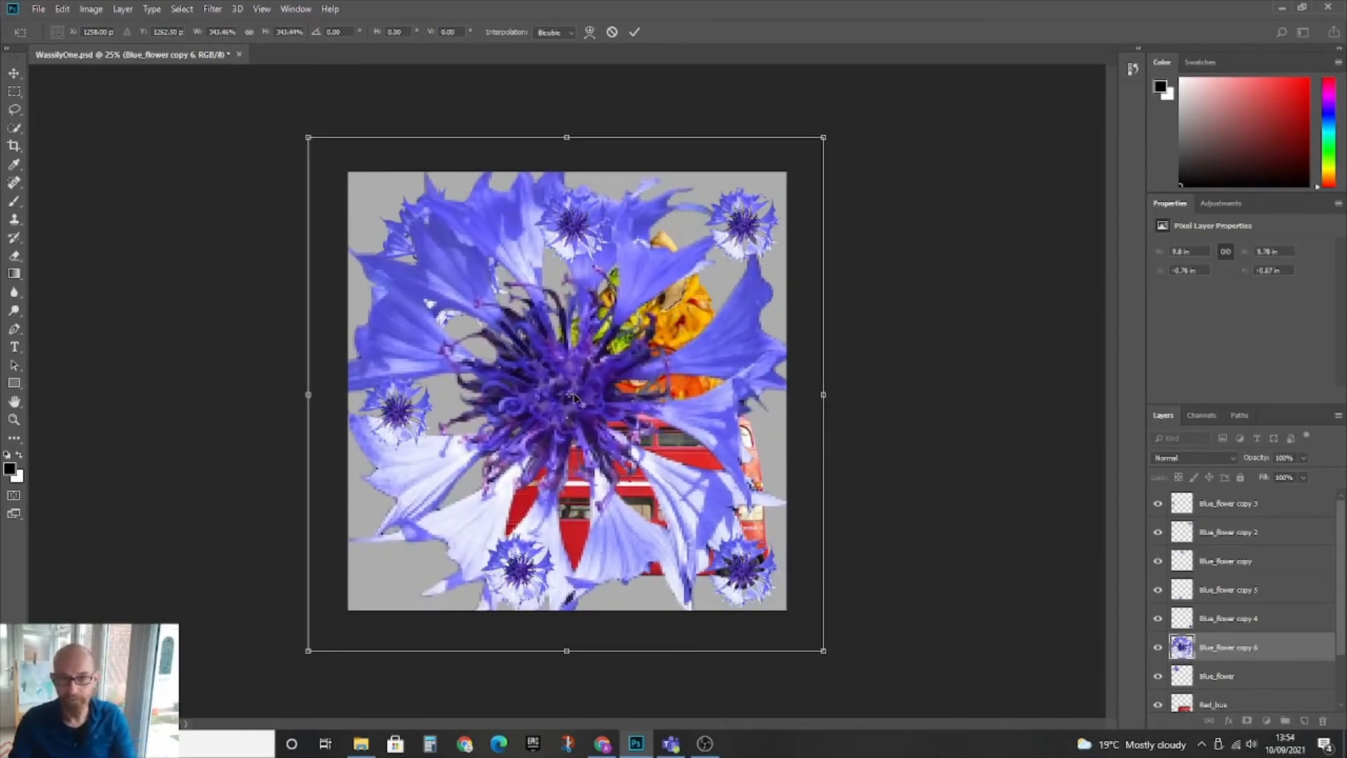
key(Return)
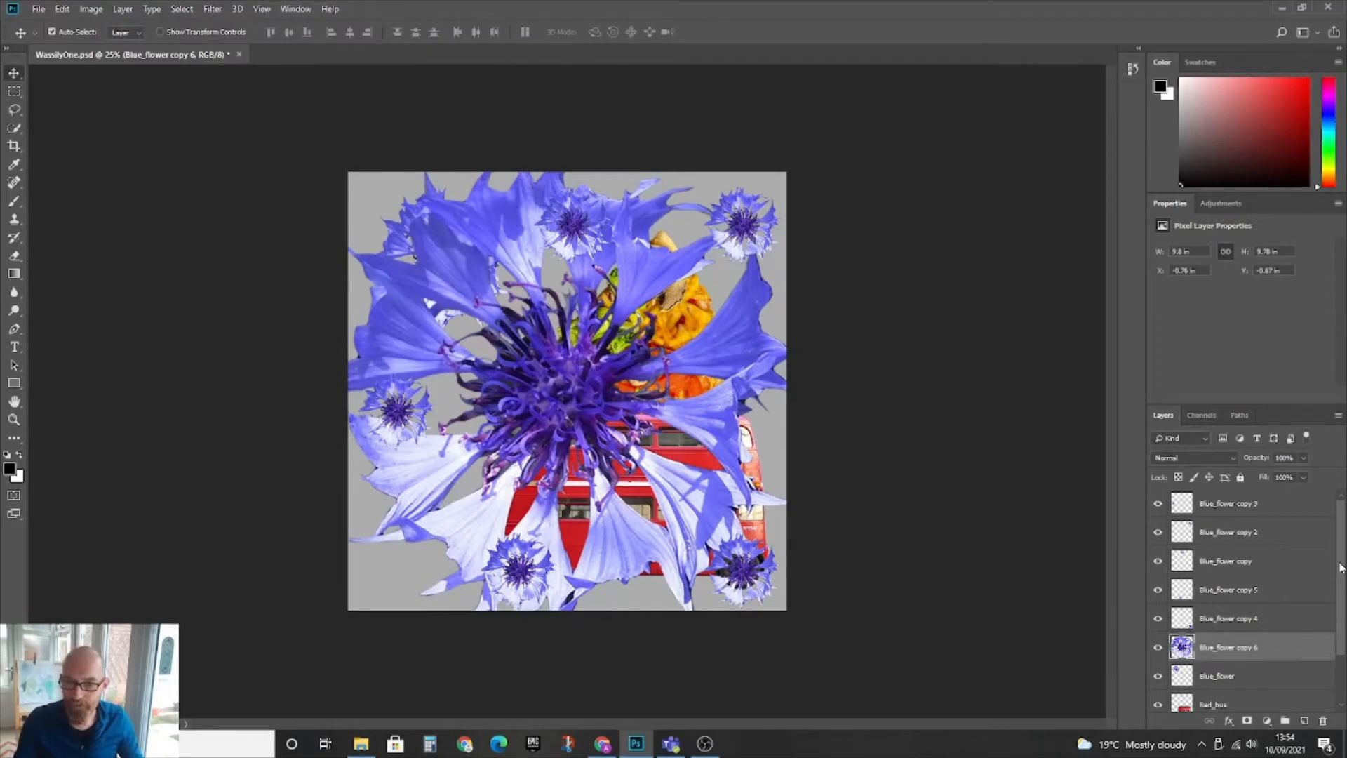
Step: Move the enlarged flower copy directly above the Background layer and lower its opacity to about 22%
scroll(1341, 567, down, 2)
drag(1242, 583, 1243, 682)
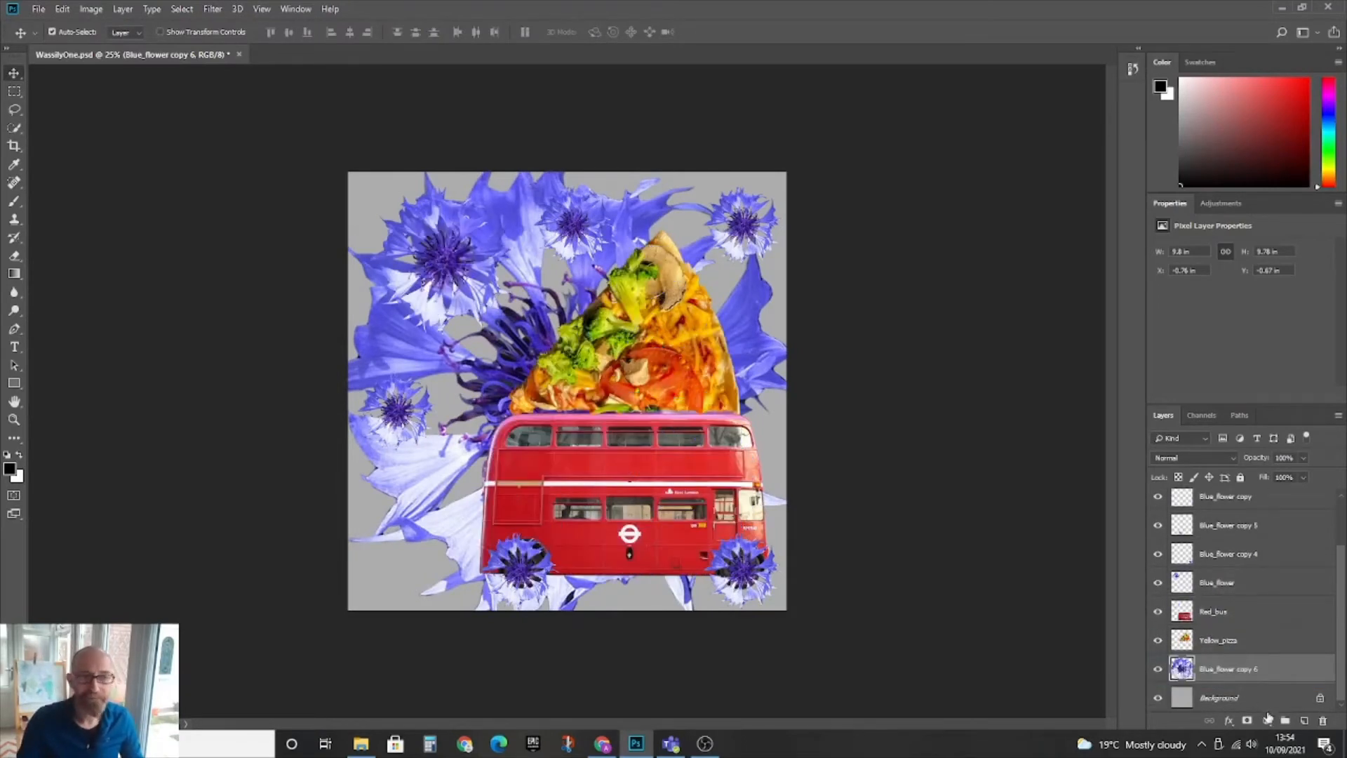
click(1303, 458)
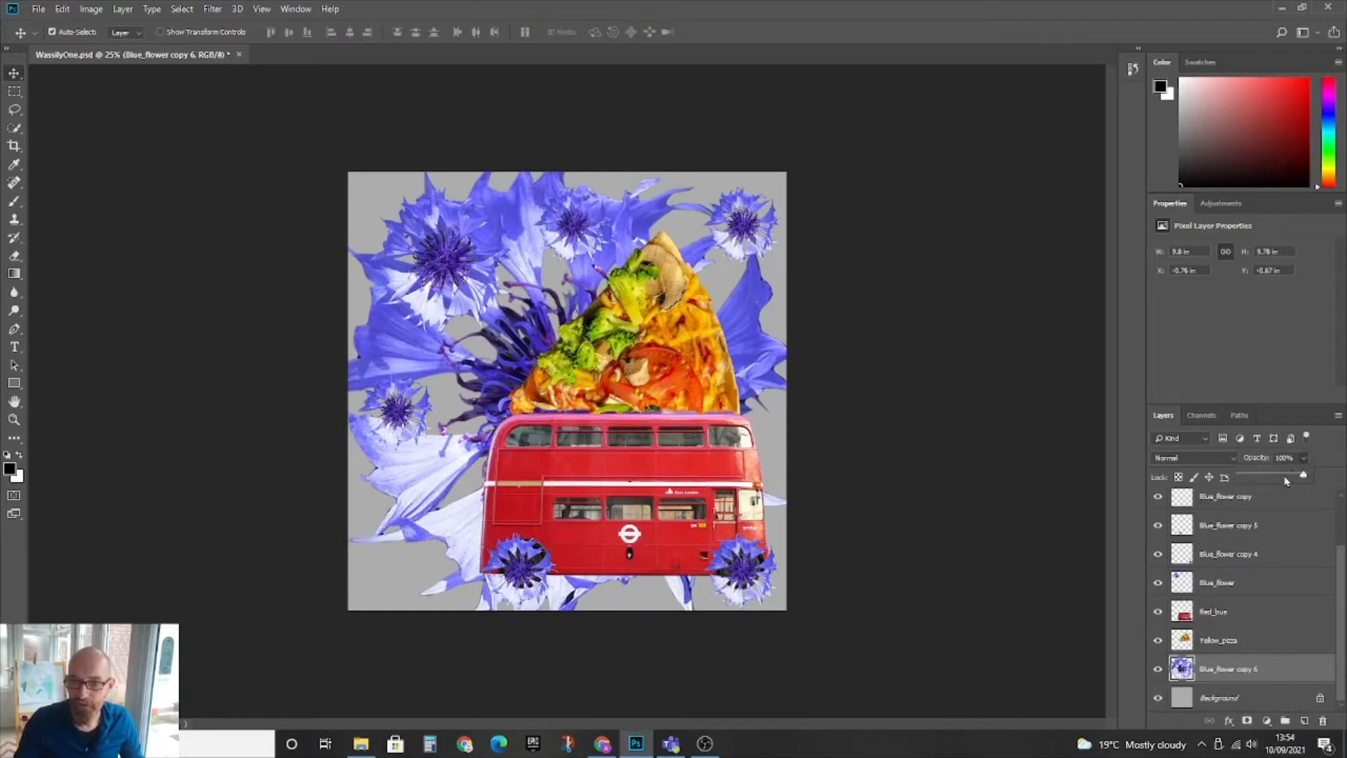
drag(1265, 477, 1256, 479)
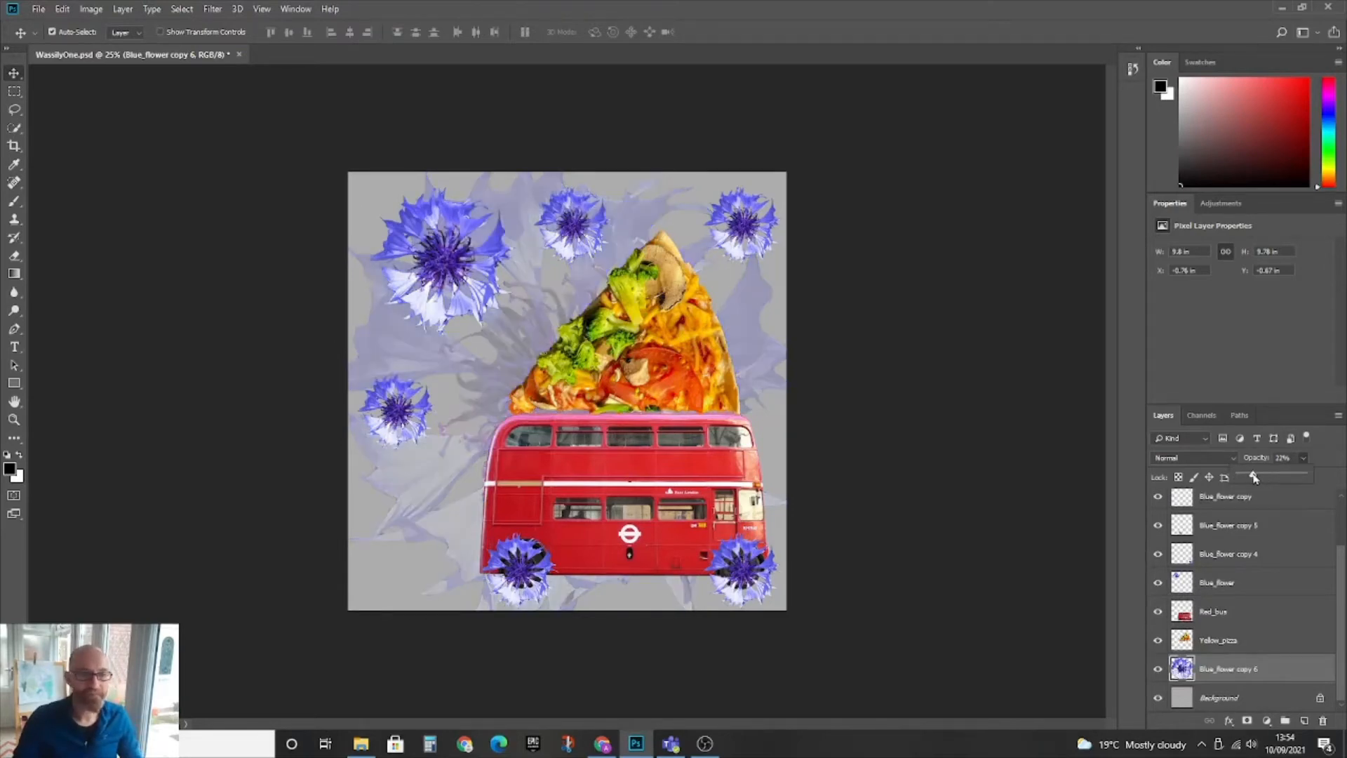
Step: Duplicate the Yellow_pizza layer, scale the copy to about 20%, rotate it about -112° and place it below the small flower at the canvas's left edge
click(1251, 649)
drag(1219, 647, 1303, 723)
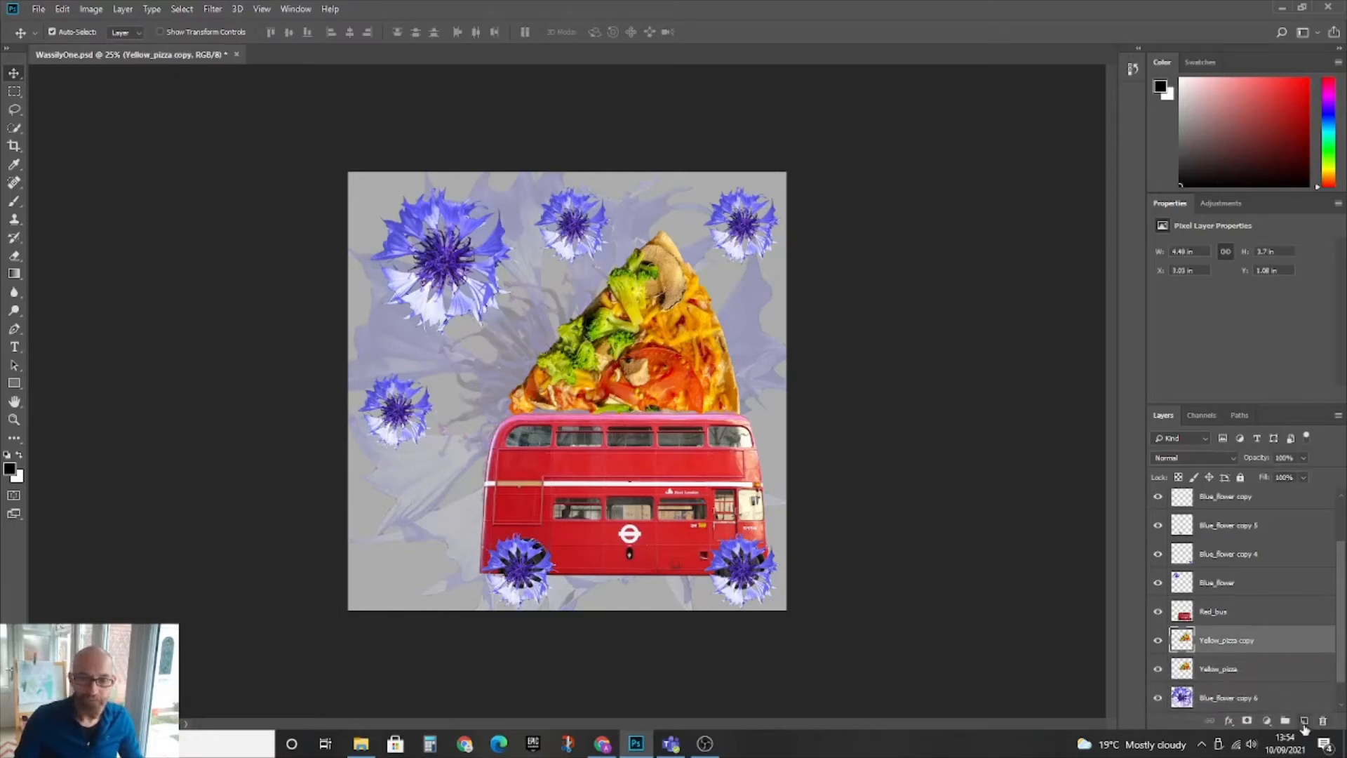
drag(656, 348, 534, 346)
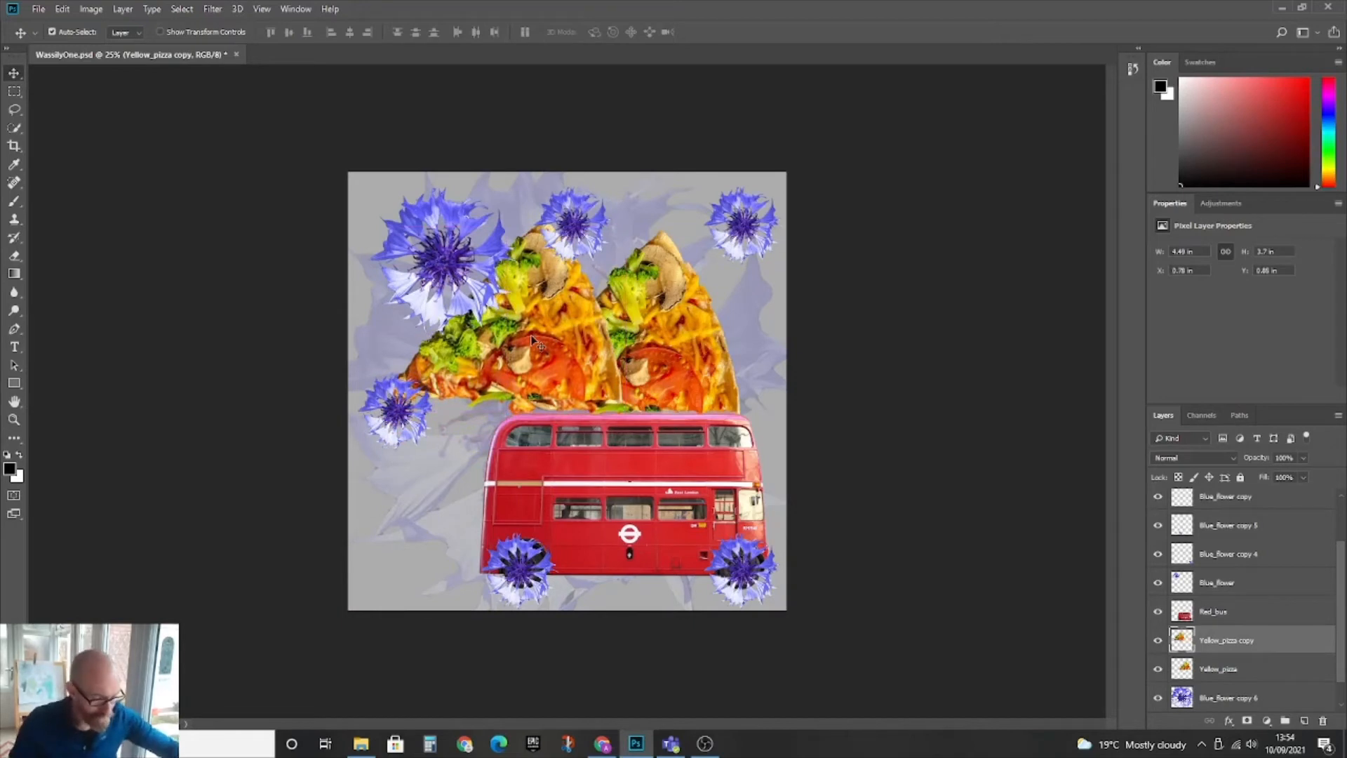
key(ctrl+t)
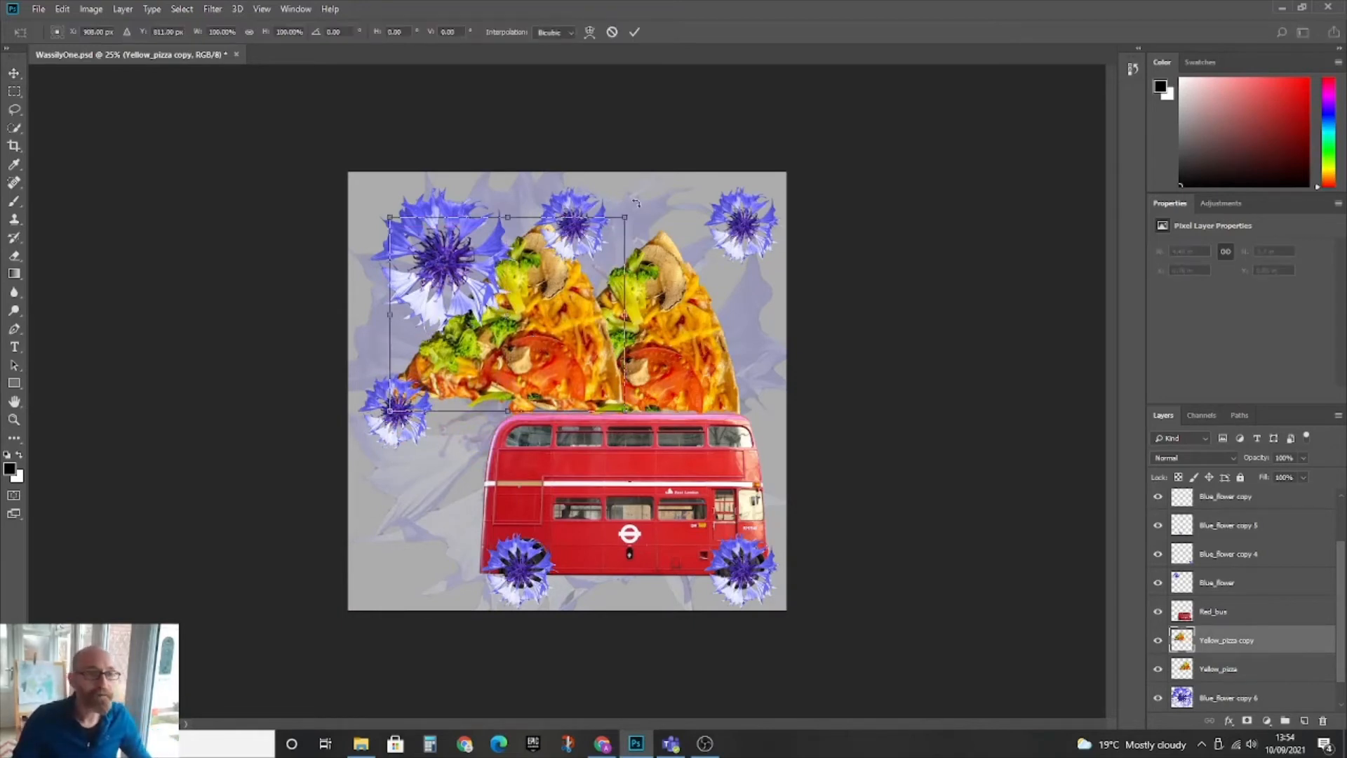
drag(620, 209, 540, 332)
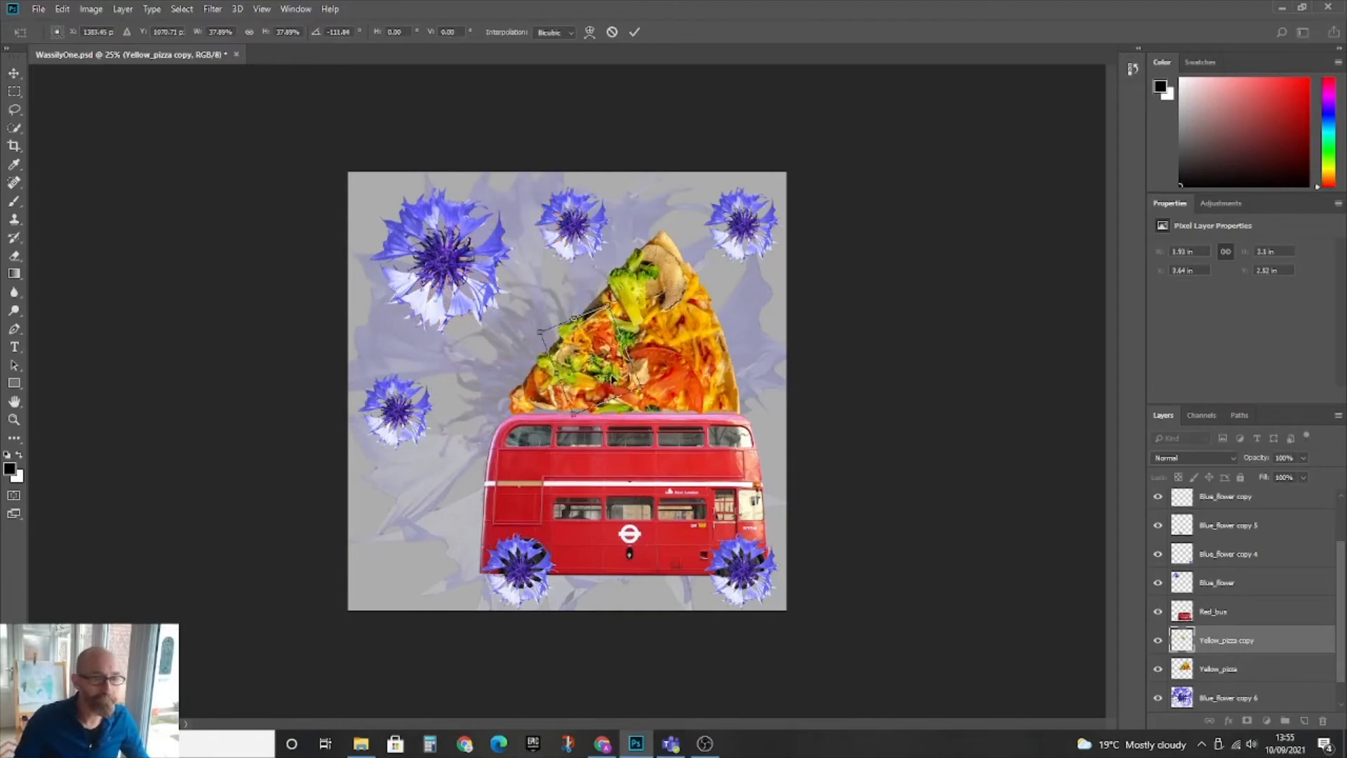
drag(608, 372, 391, 500)
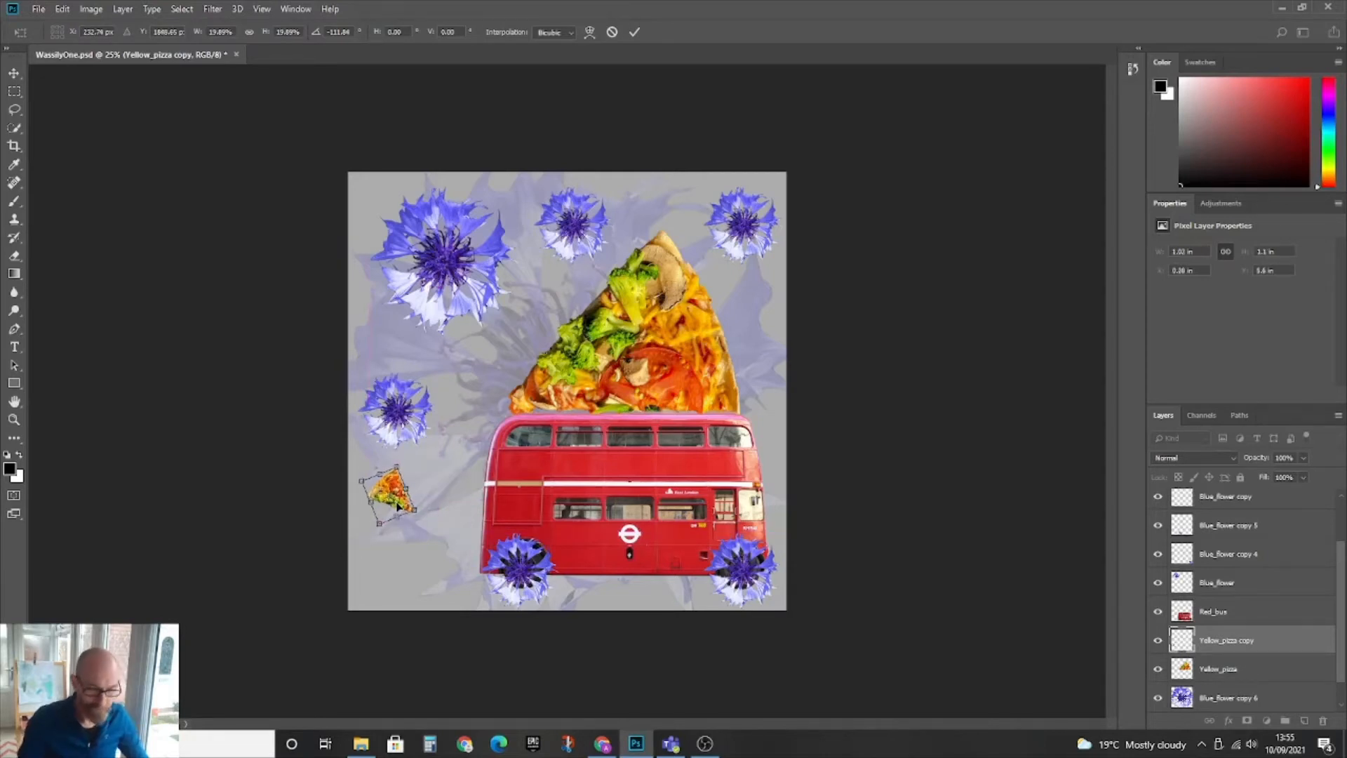
key(Return)
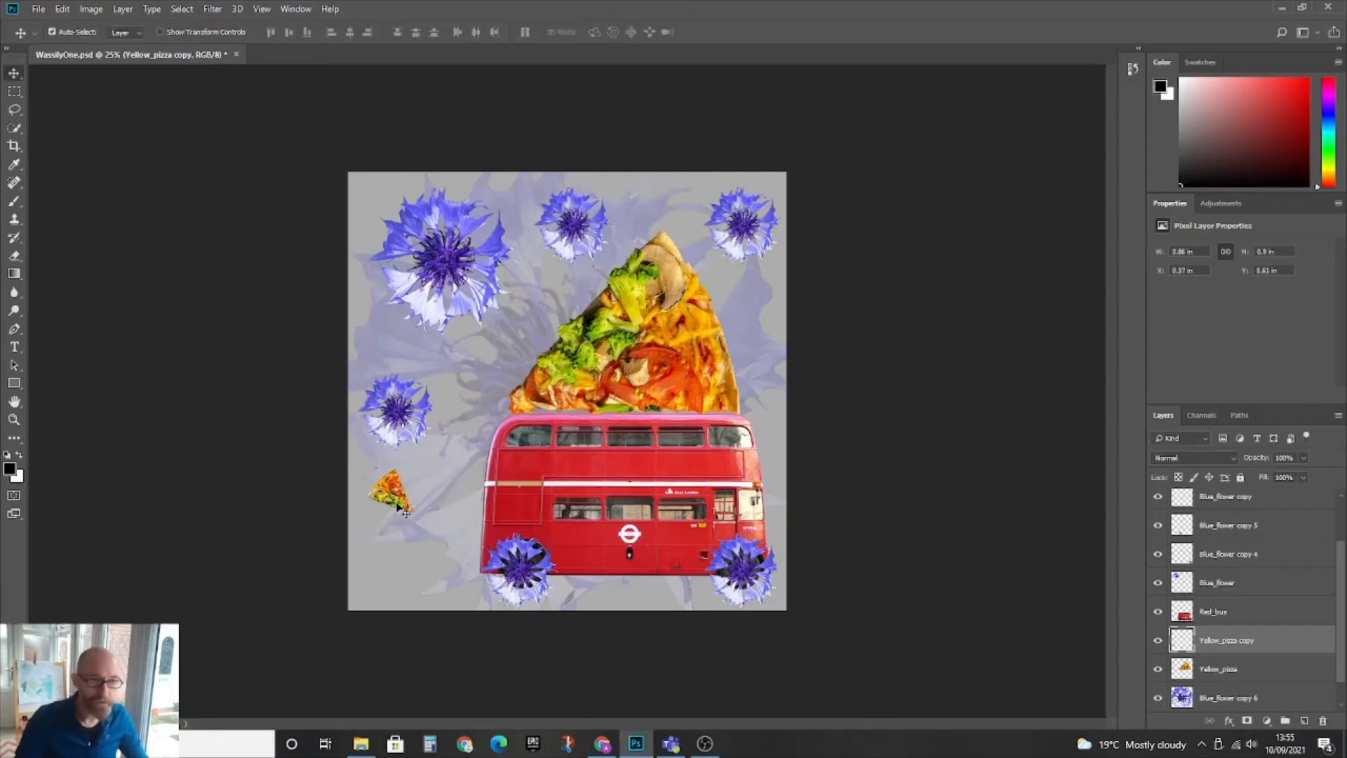
Step: Duplicate the small pizza slice, then rotate and position the copy against its right side to start a fan shape
right_click(1245, 642)
click(1209, 145)
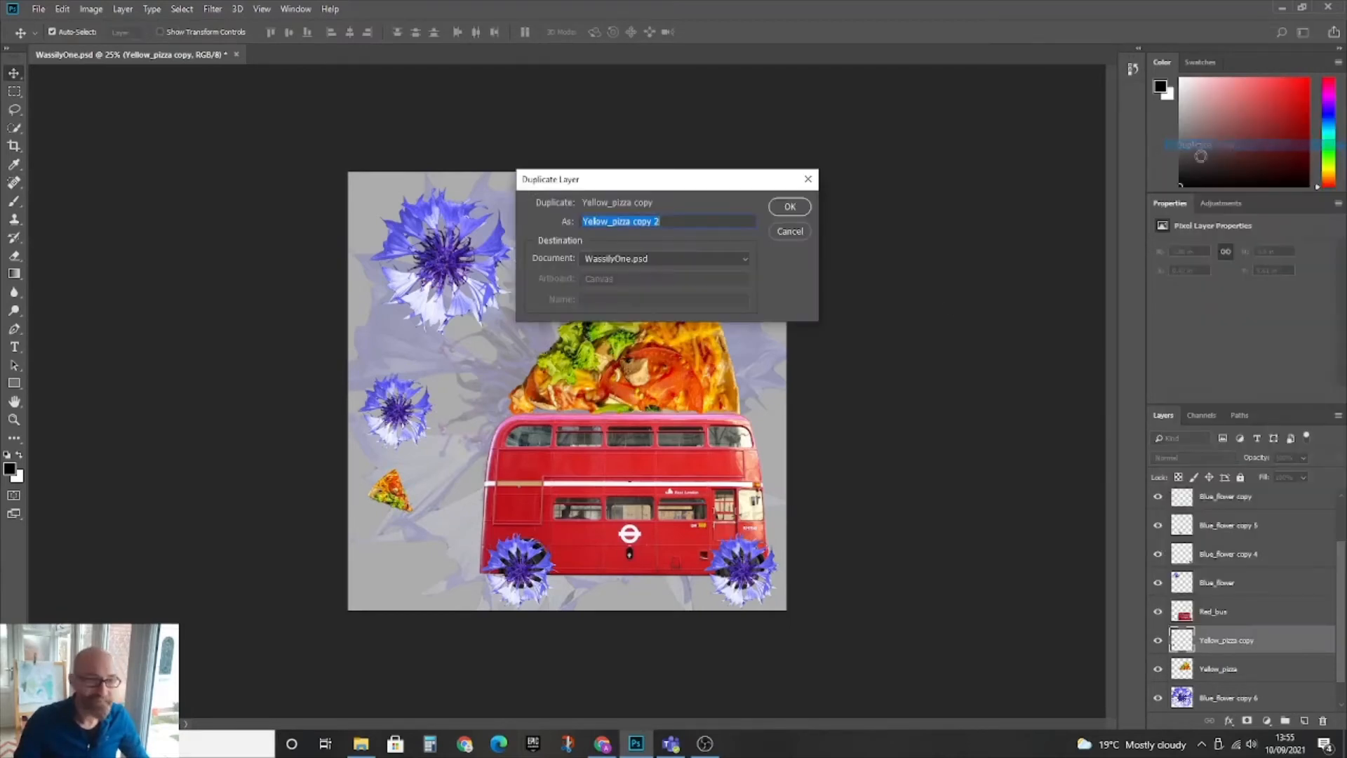
click(790, 206)
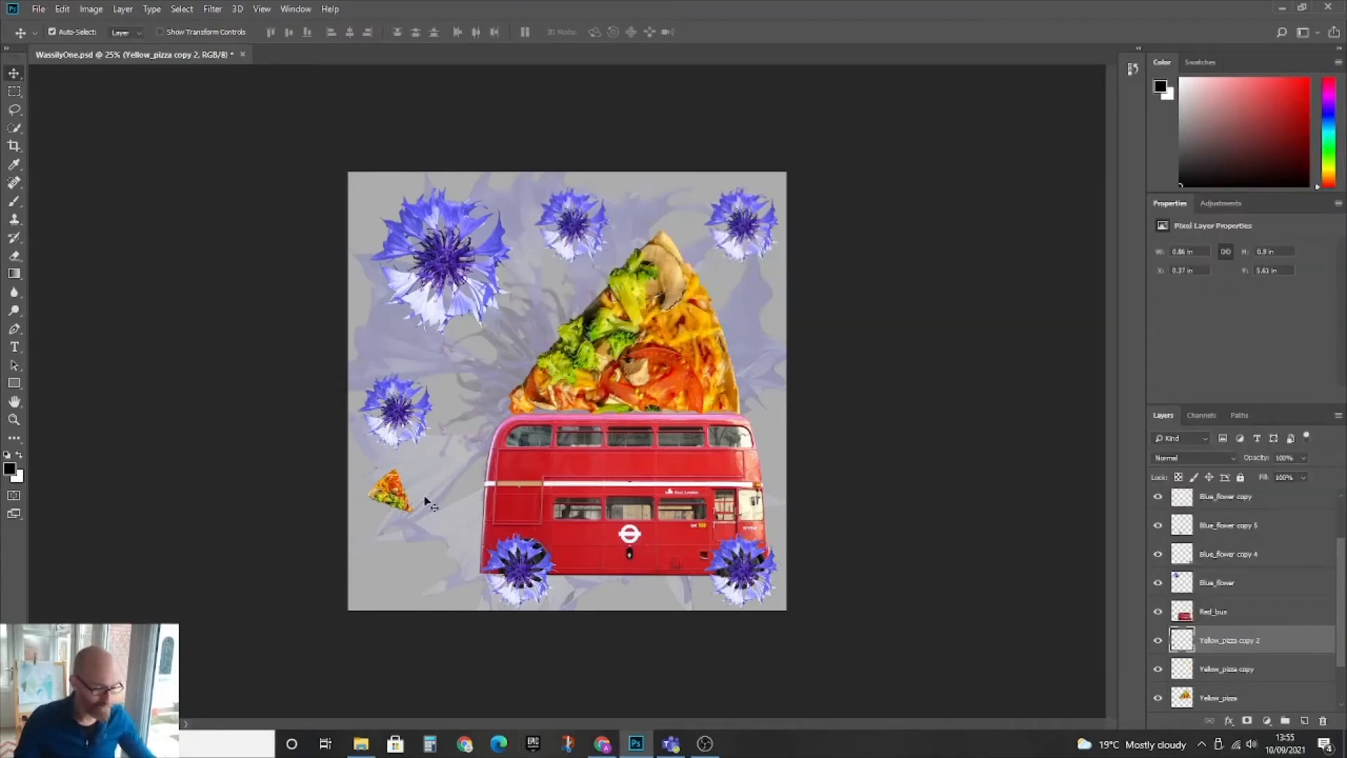
key(ctrl+t)
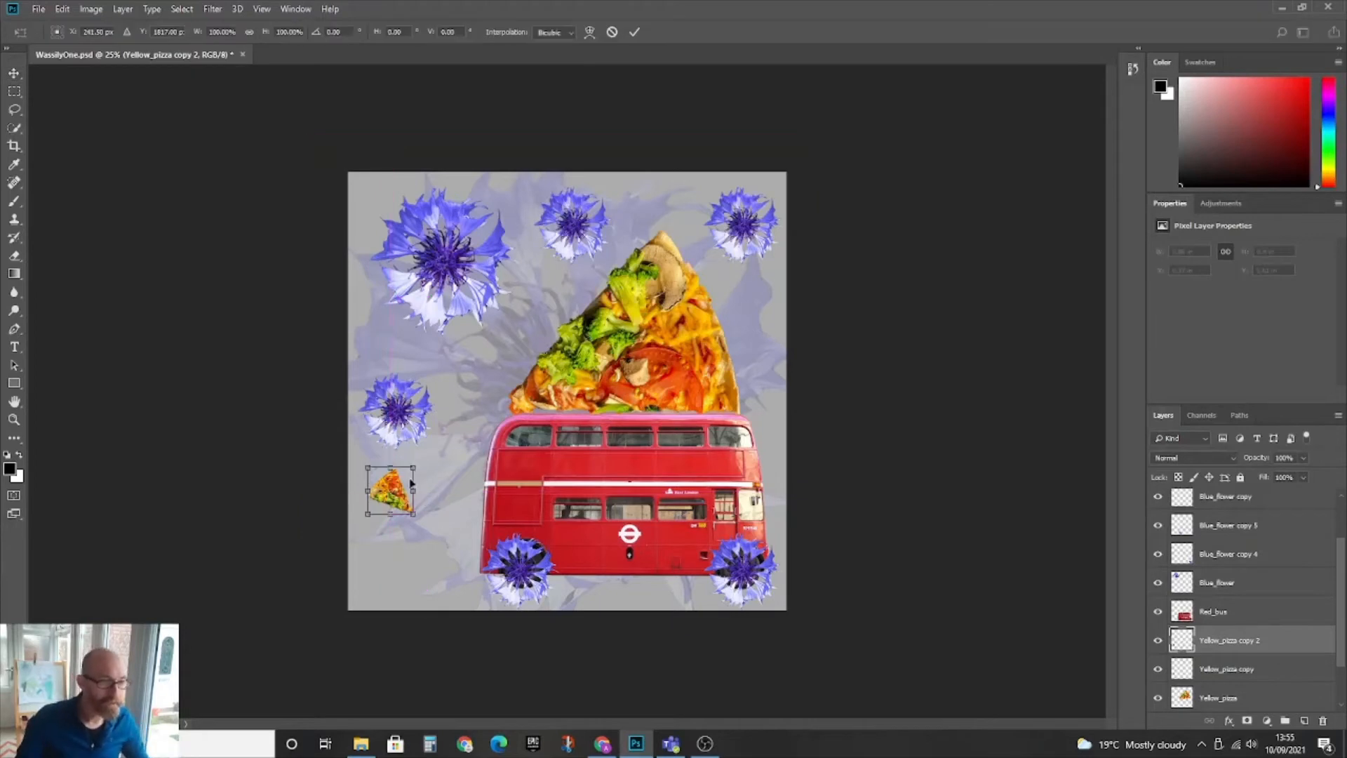
drag(394, 497, 424, 499)
key(Return)
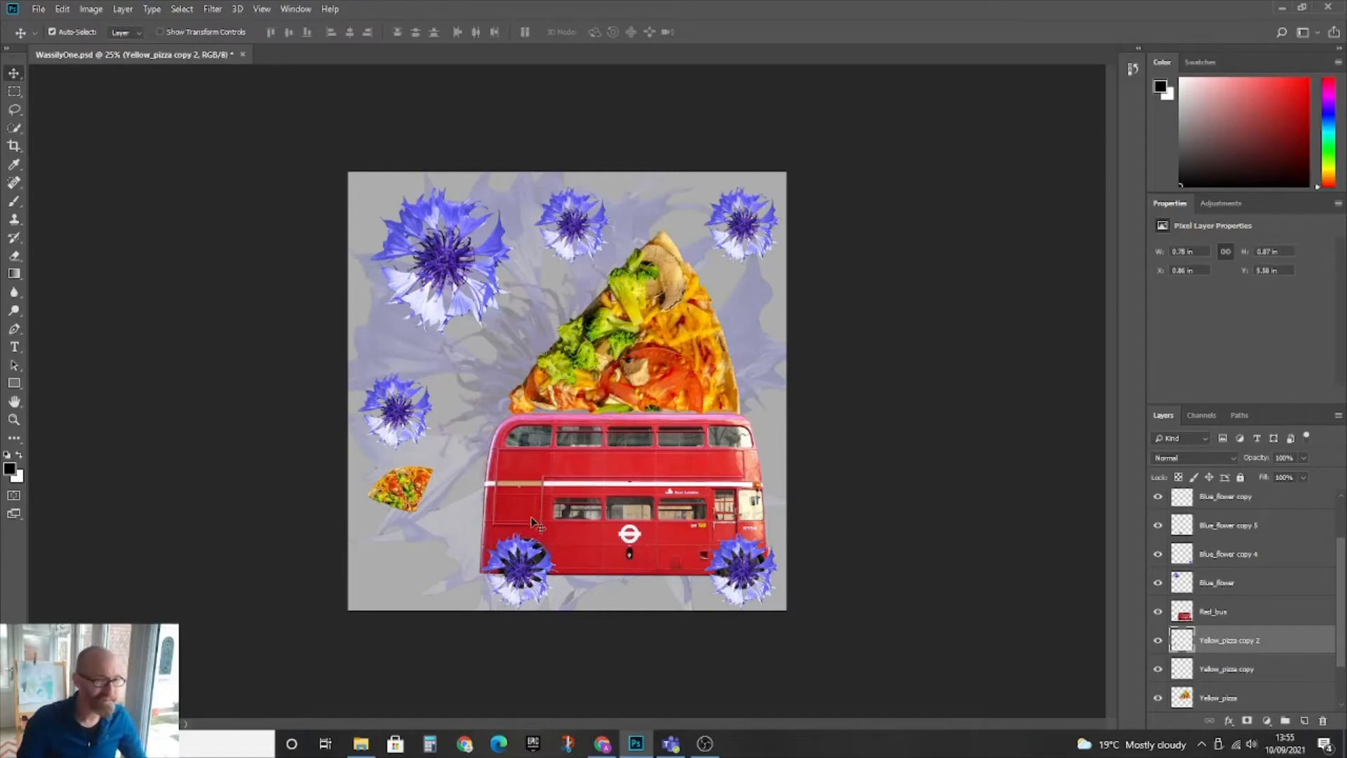
Step: Duplicate the second small pizza slice and move the copy to the right of the other two
right_click(1261, 642)
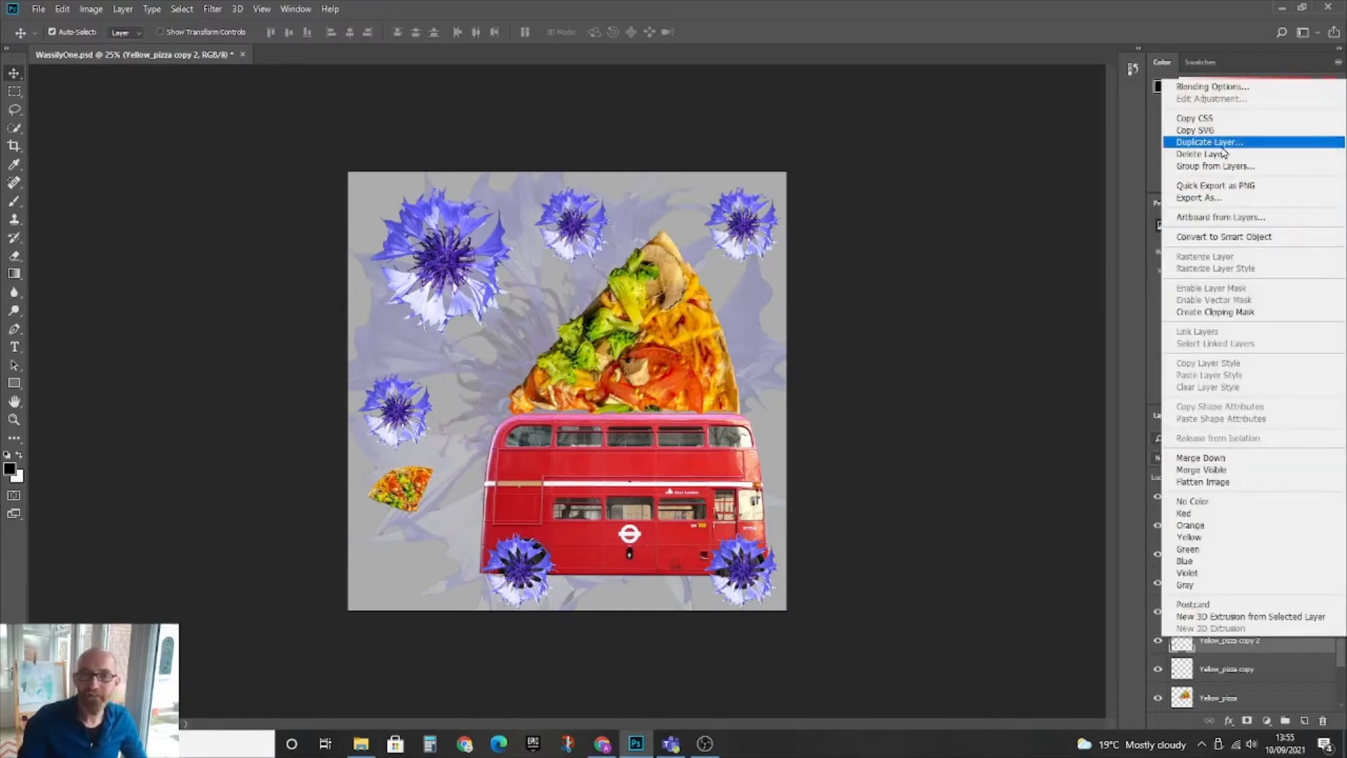
click(1212, 142)
click(790, 209)
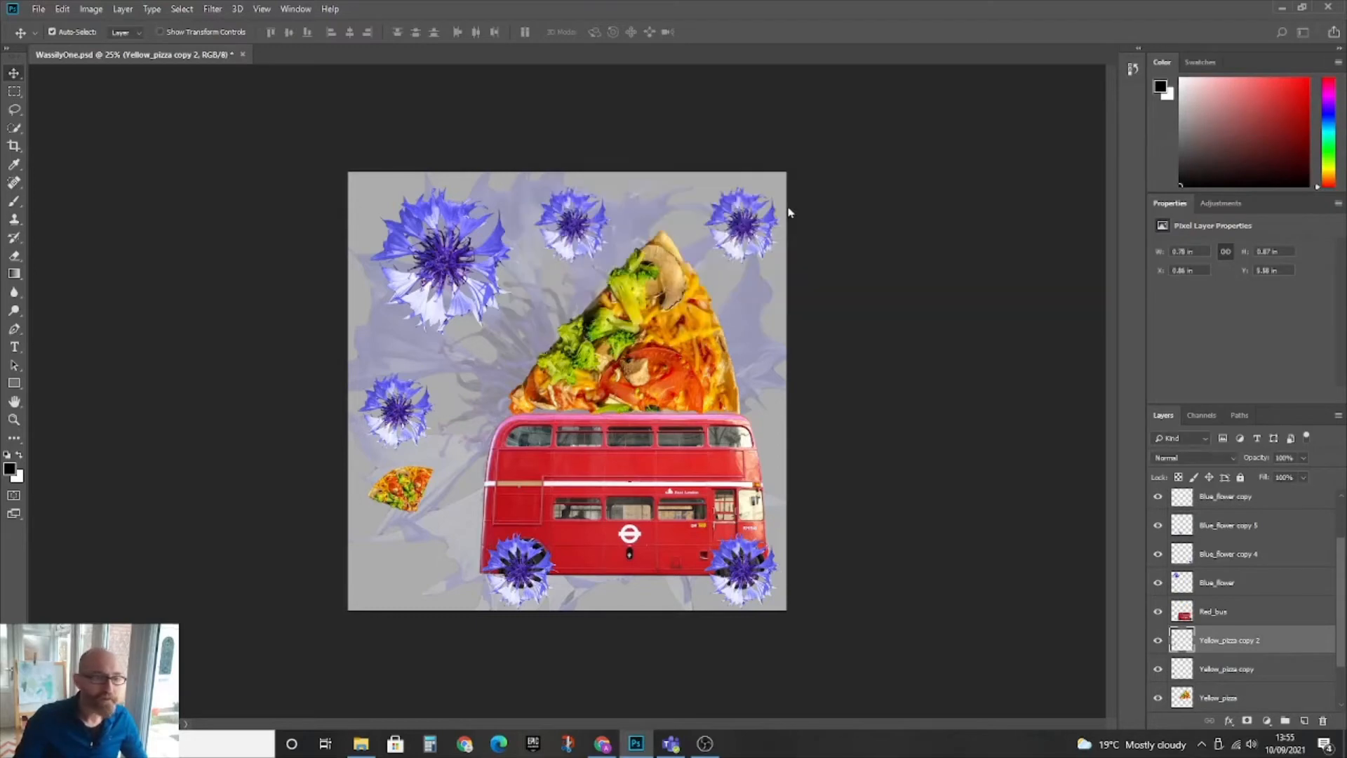
drag(424, 493, 442, 494)
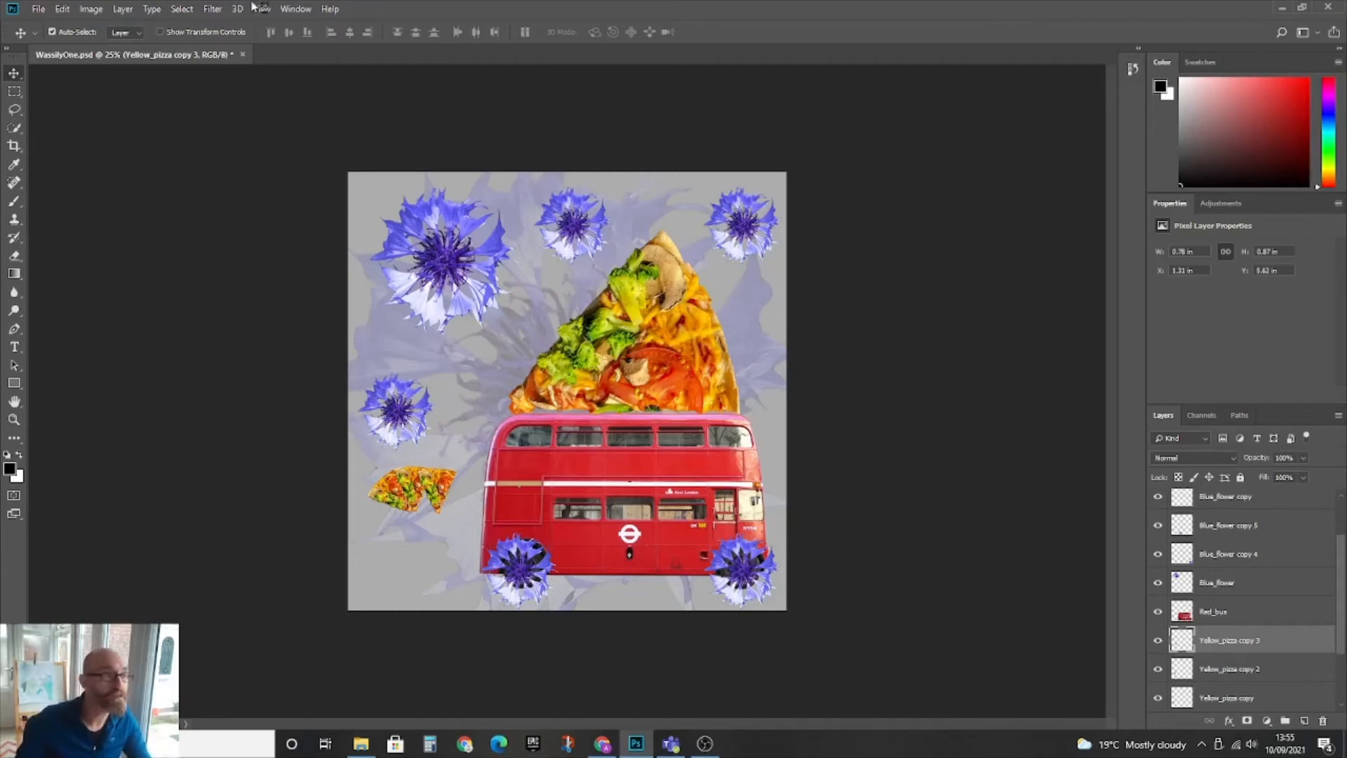
Step: Rotate the third small pizza slice about 46° with Free Transform and fit it against the second slice to extend the fan
click(60, 9)
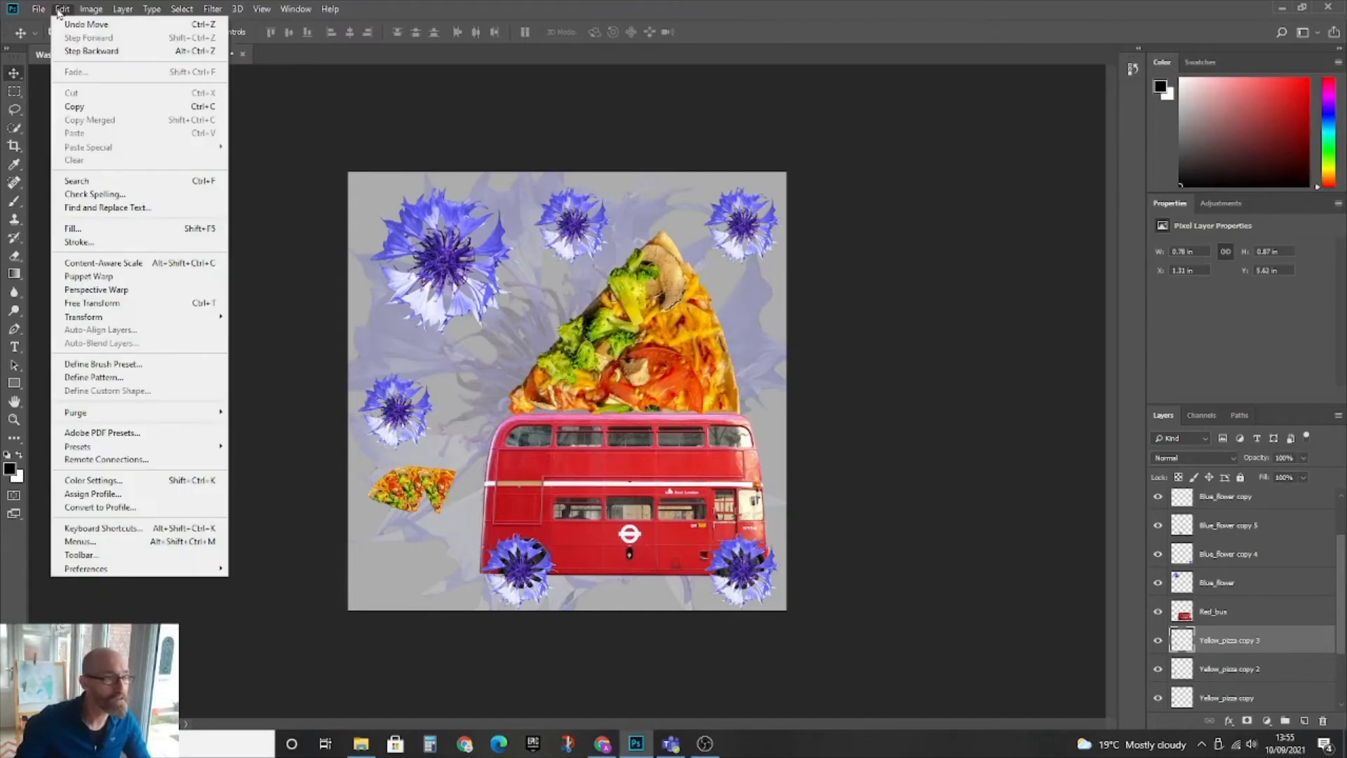
click(40, 17)
click(61, 10)
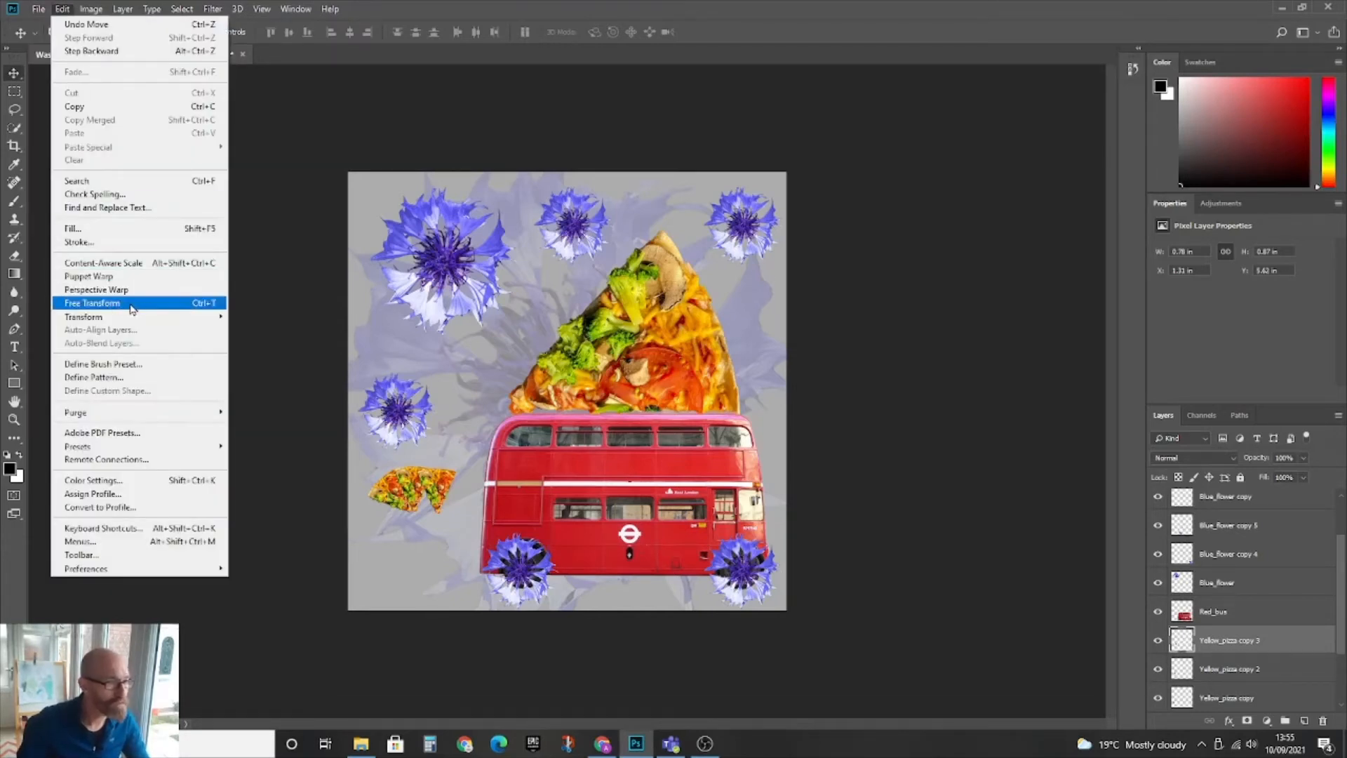
click(201, 307)
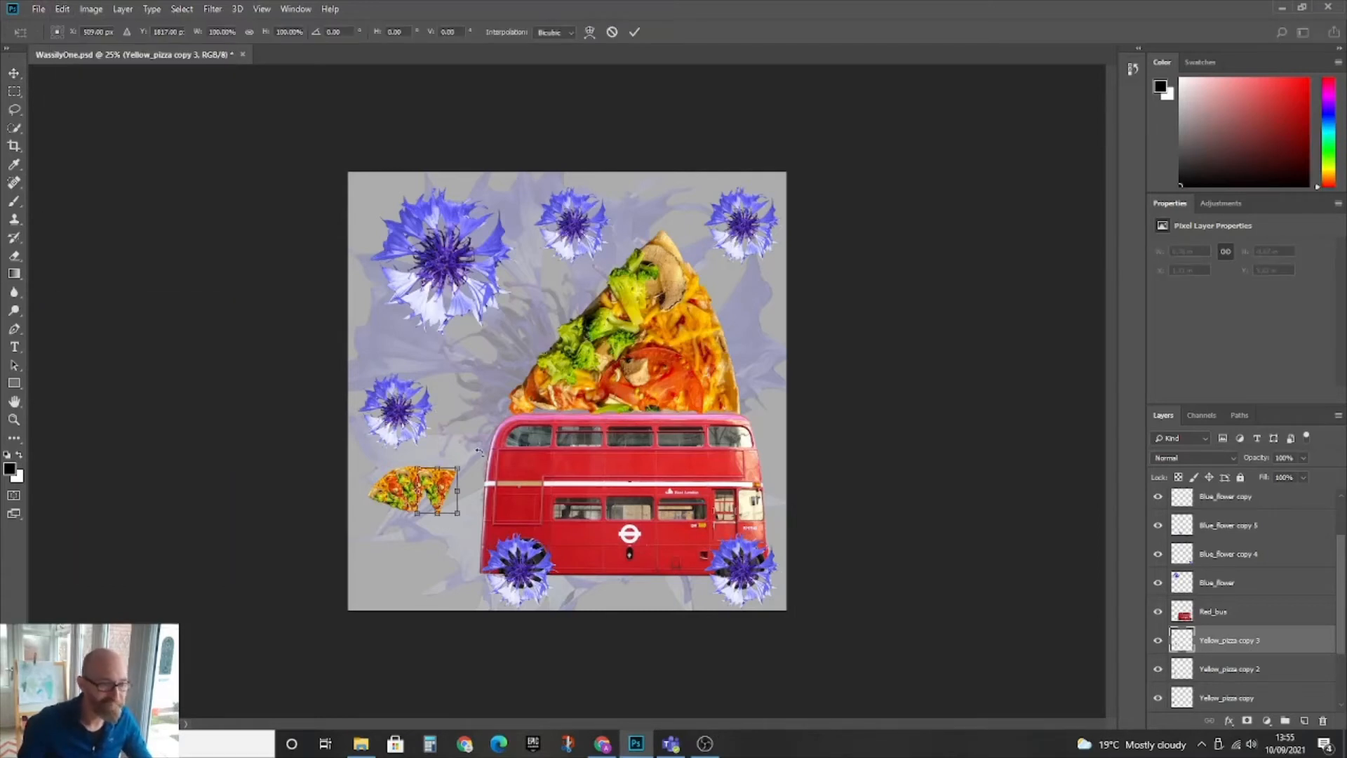
drag(481, 450, 450, 503)
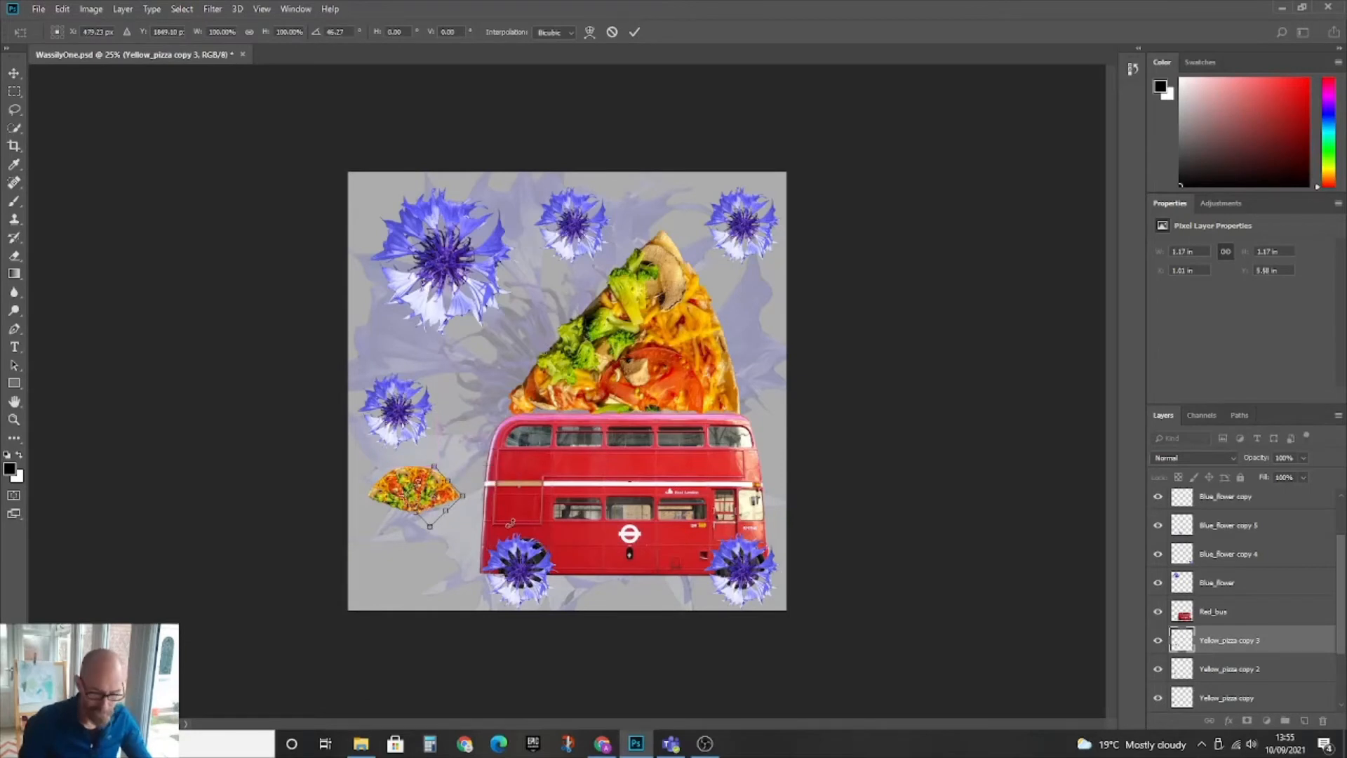
key(Return)
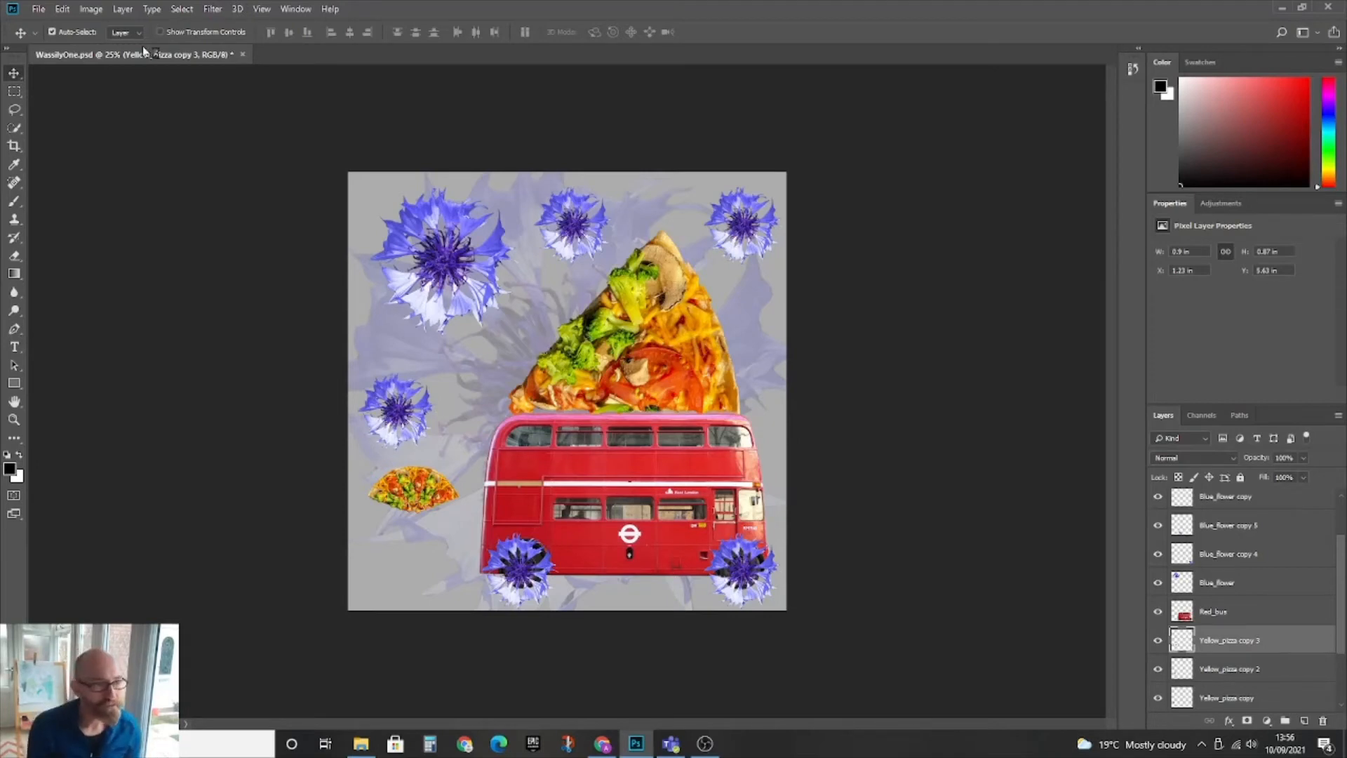
Step: Export the composition as a 100% quality JPG named WassilyOne06 to the Desktop
click(61, 9)
mouse_move(39, 9)
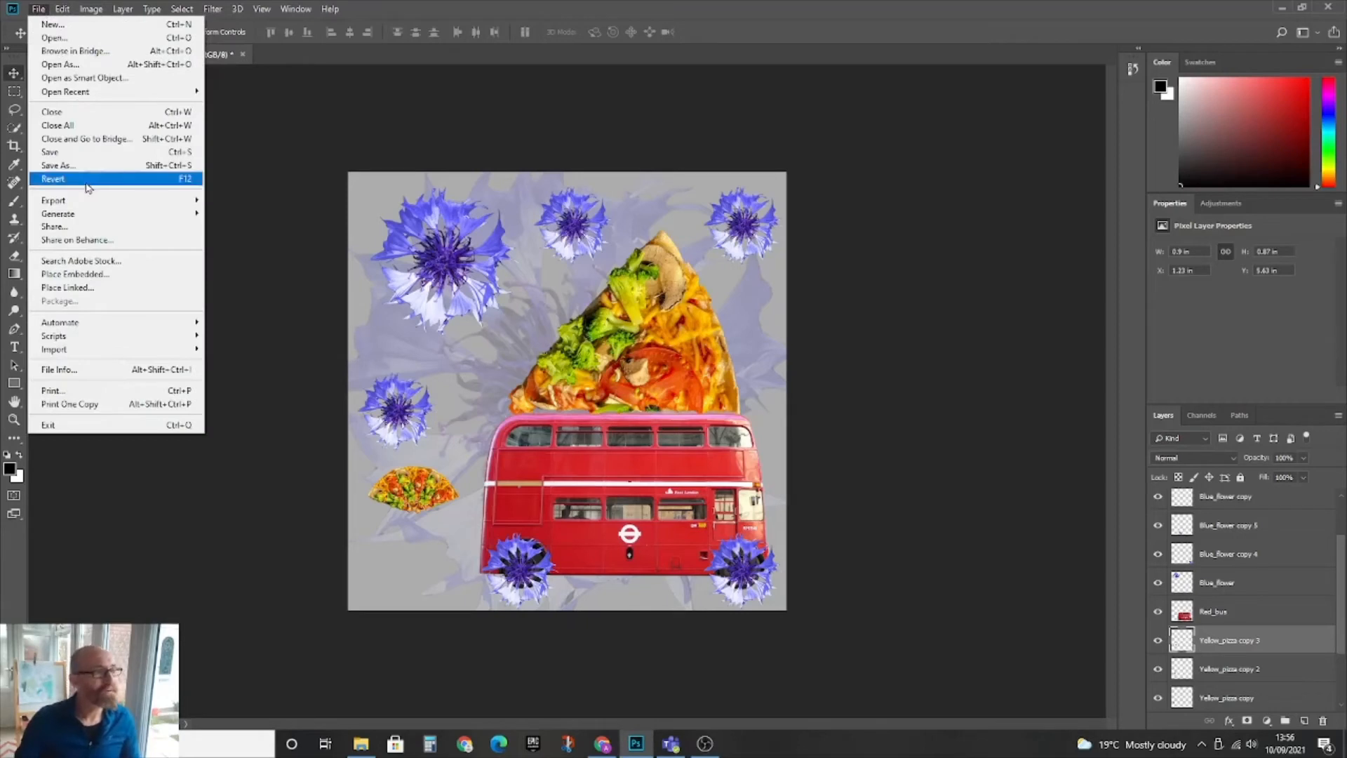
mouse_move(88, 201)
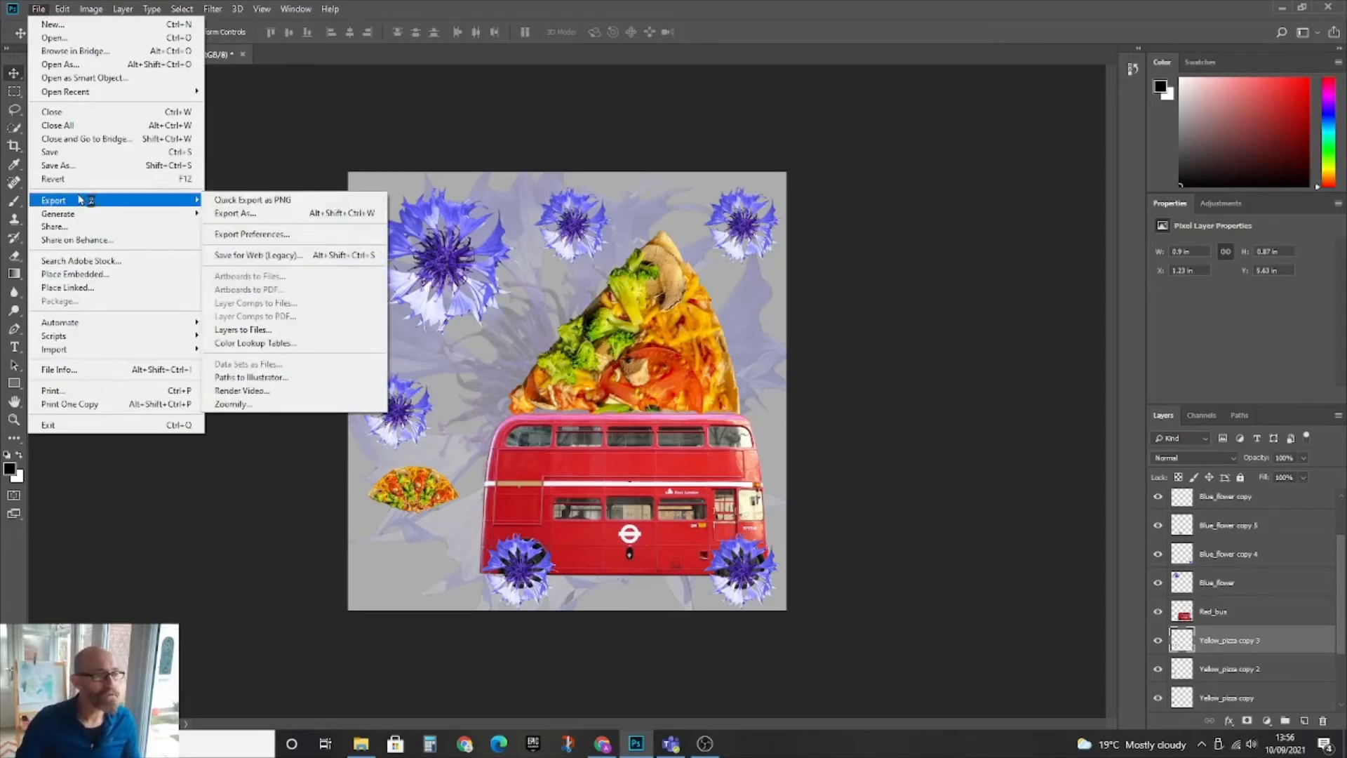
click(245, 213)
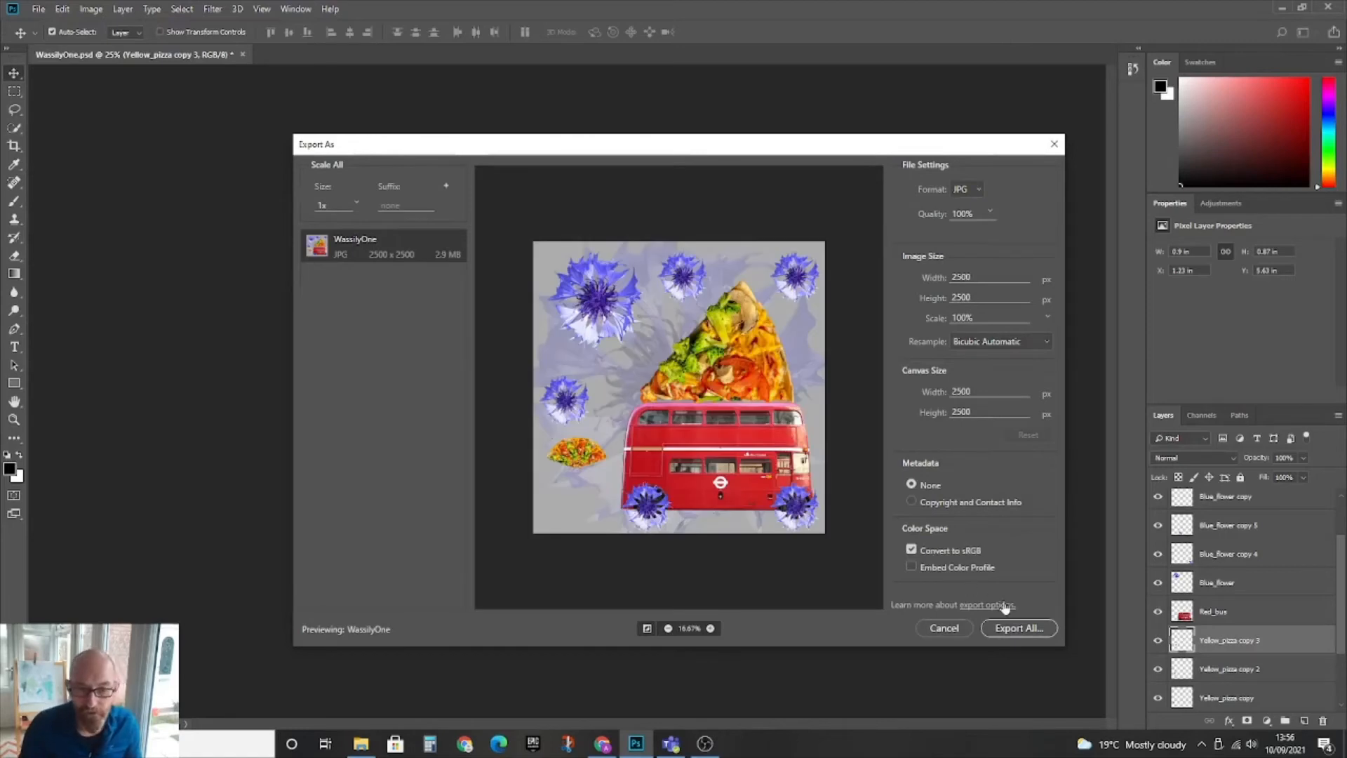
click(1020, 628)
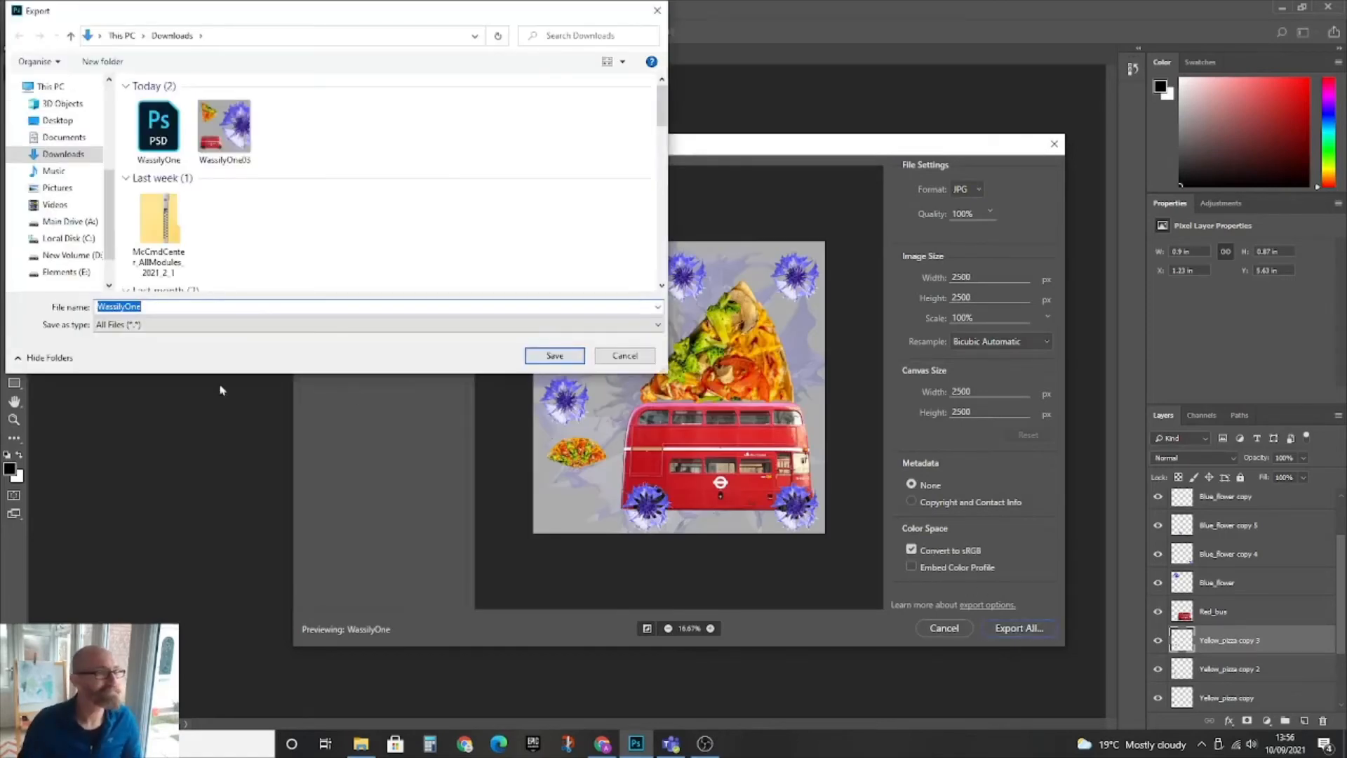
click(188, 308)
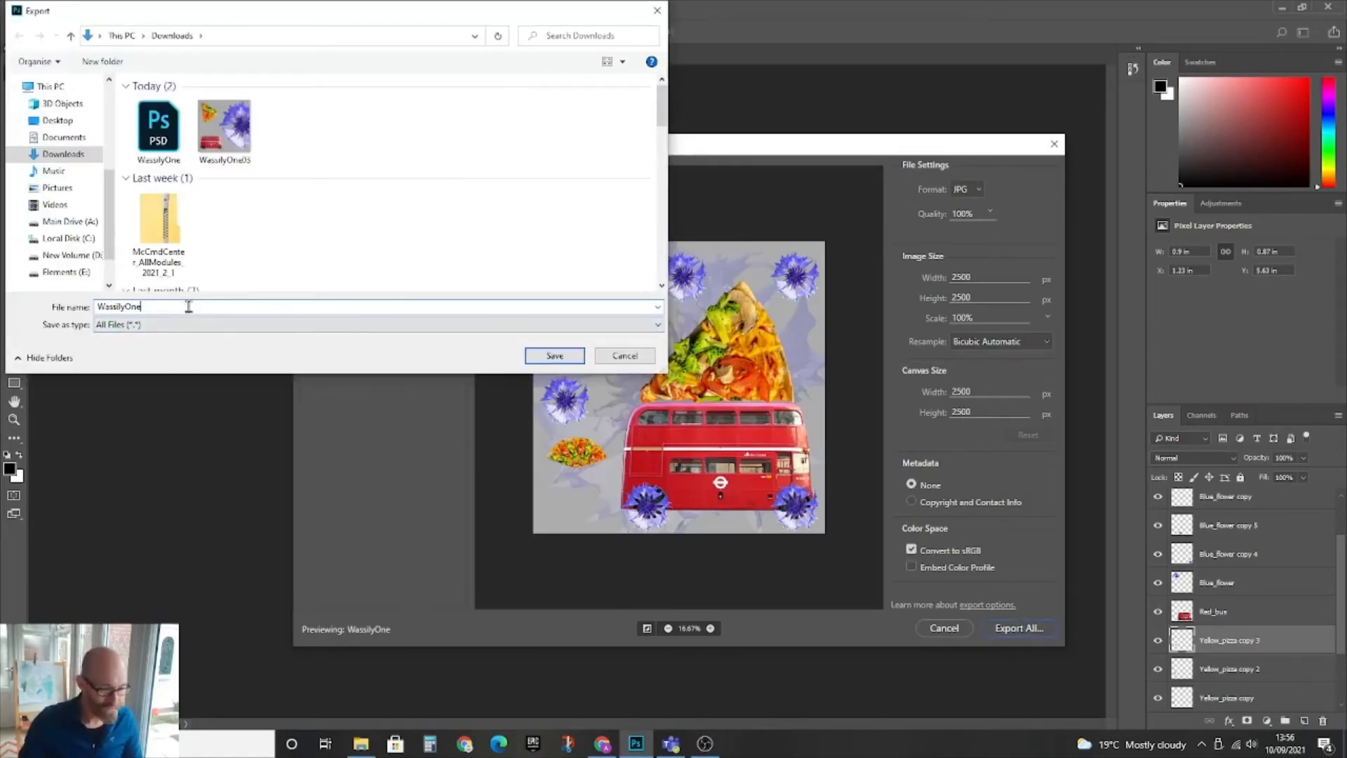
text(06)
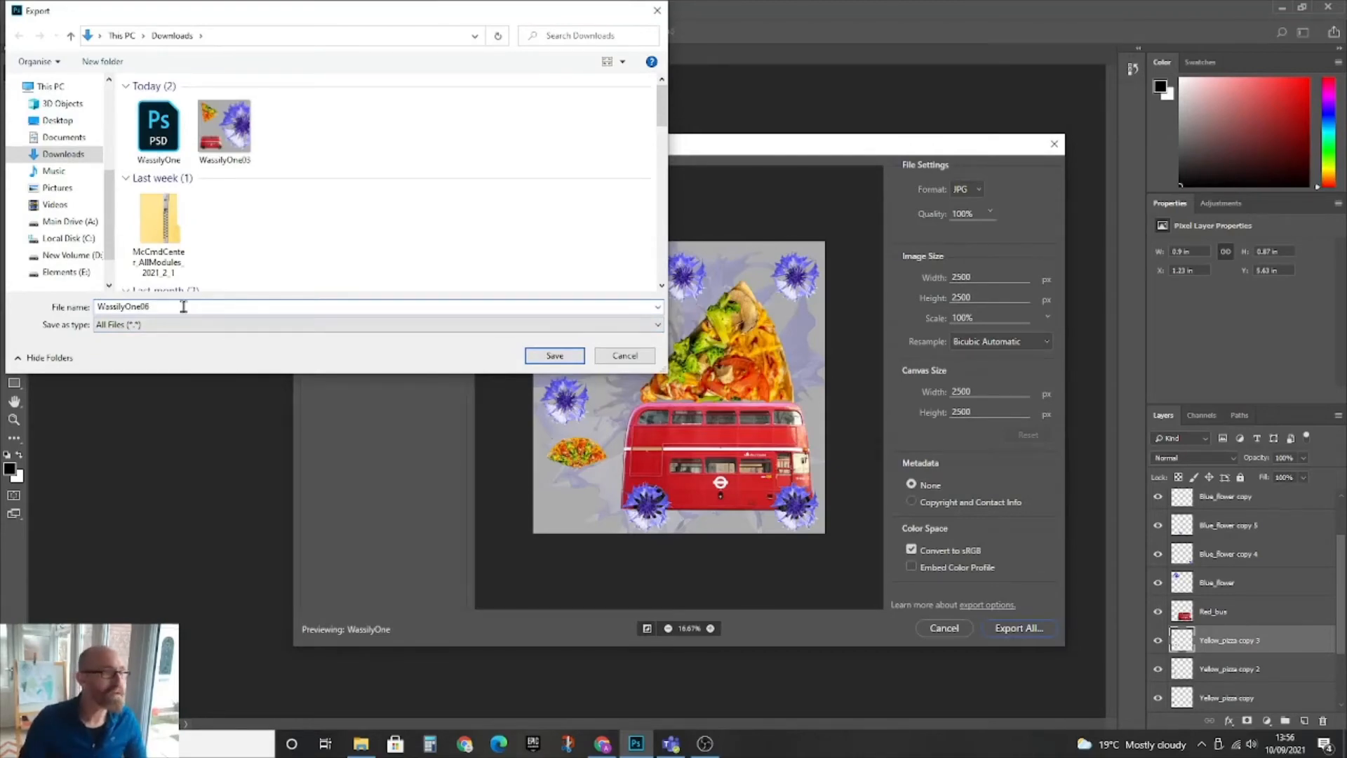
click(62, 122)
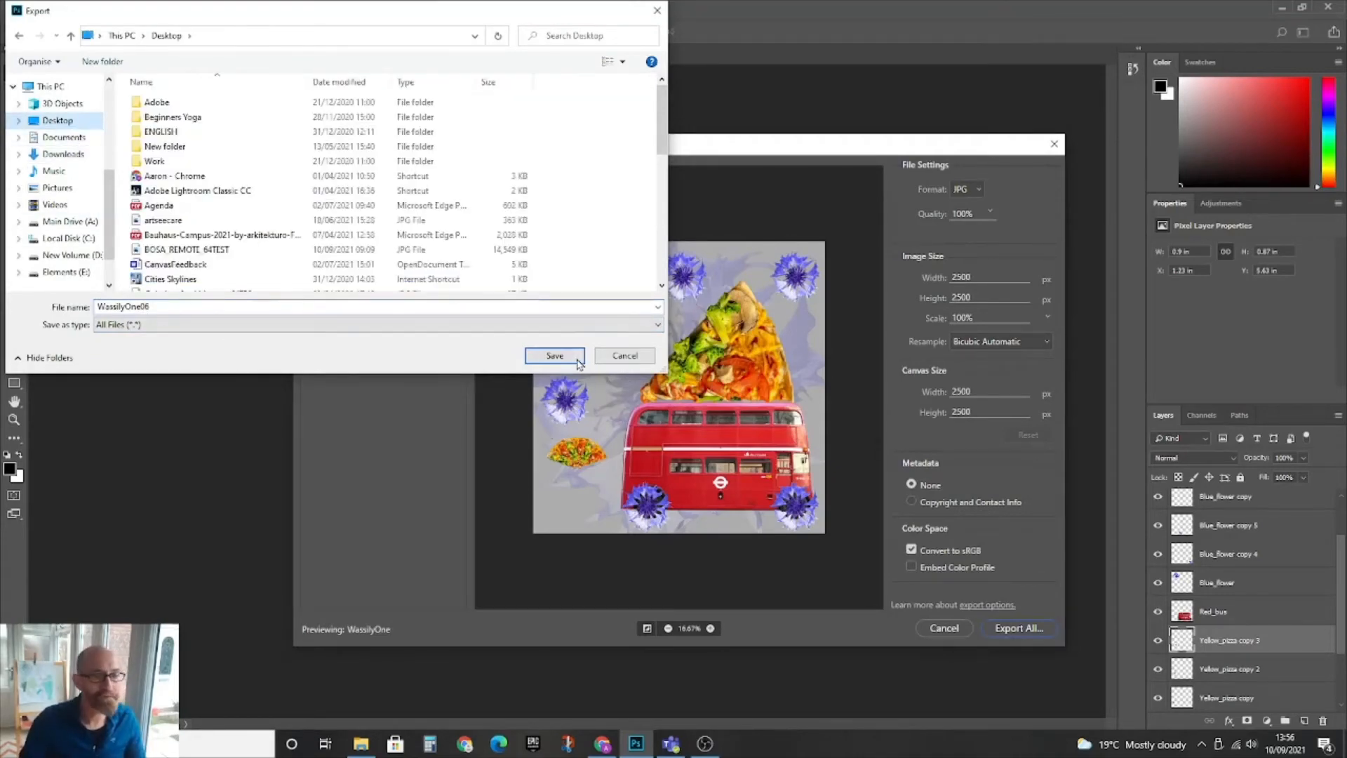
click(554, 356)
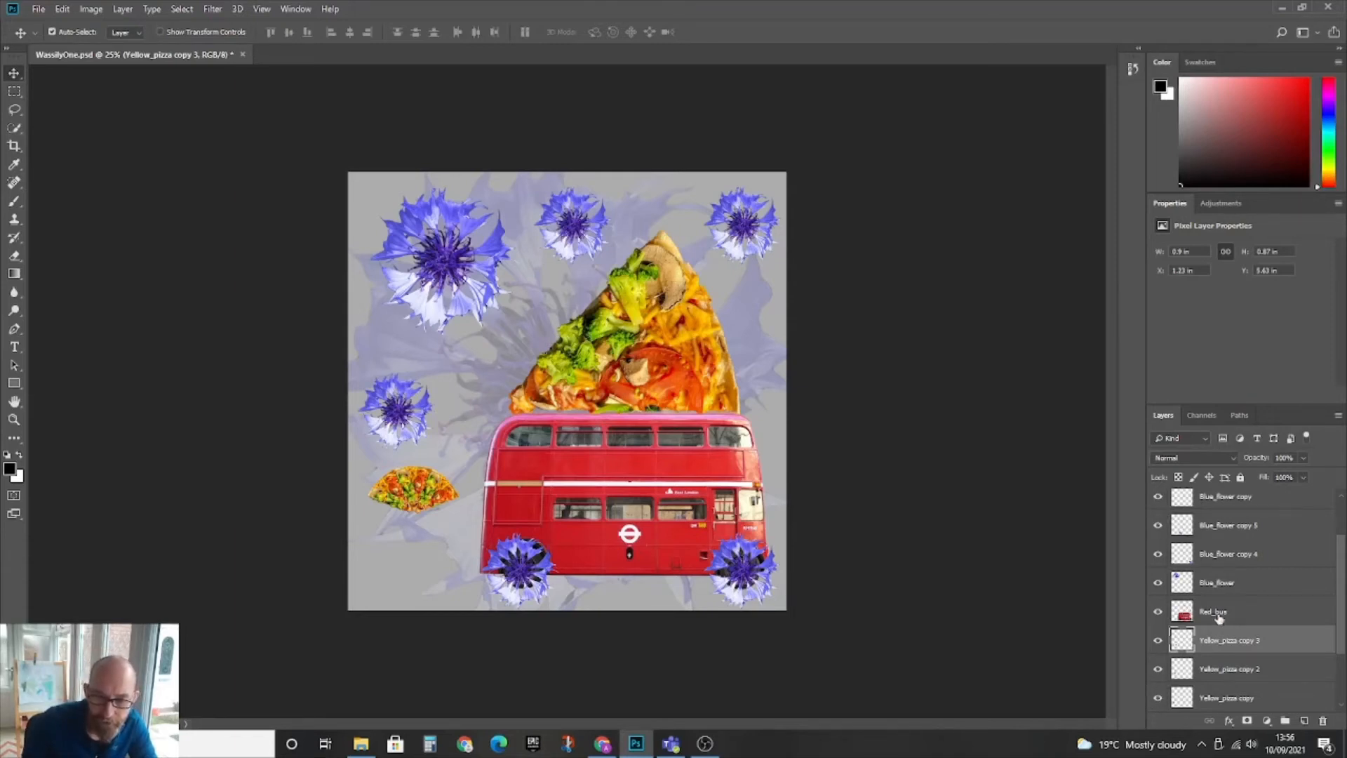
Step: Hide and show the Red_bus layer to compare the composition with and without the bus
click(1157, 613)
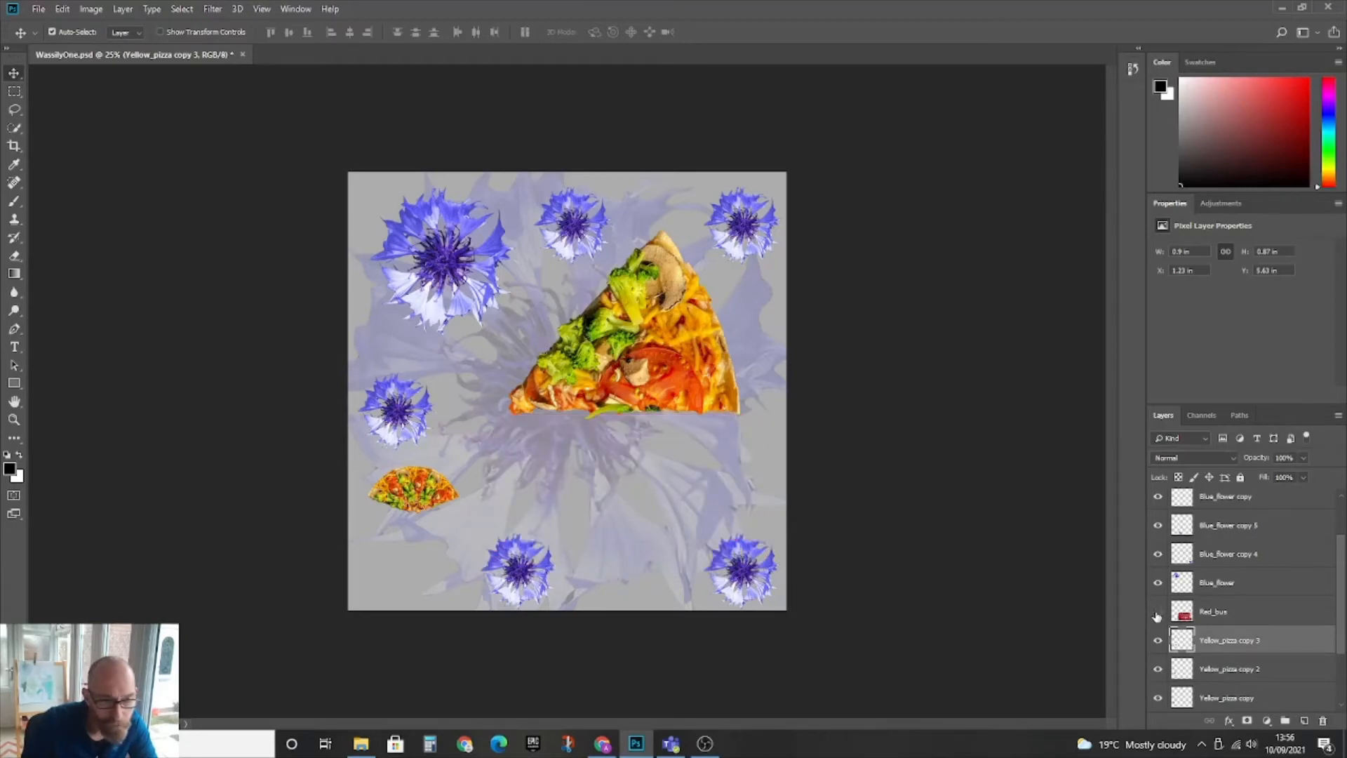
click(1158, 613)
click(1158, 613)
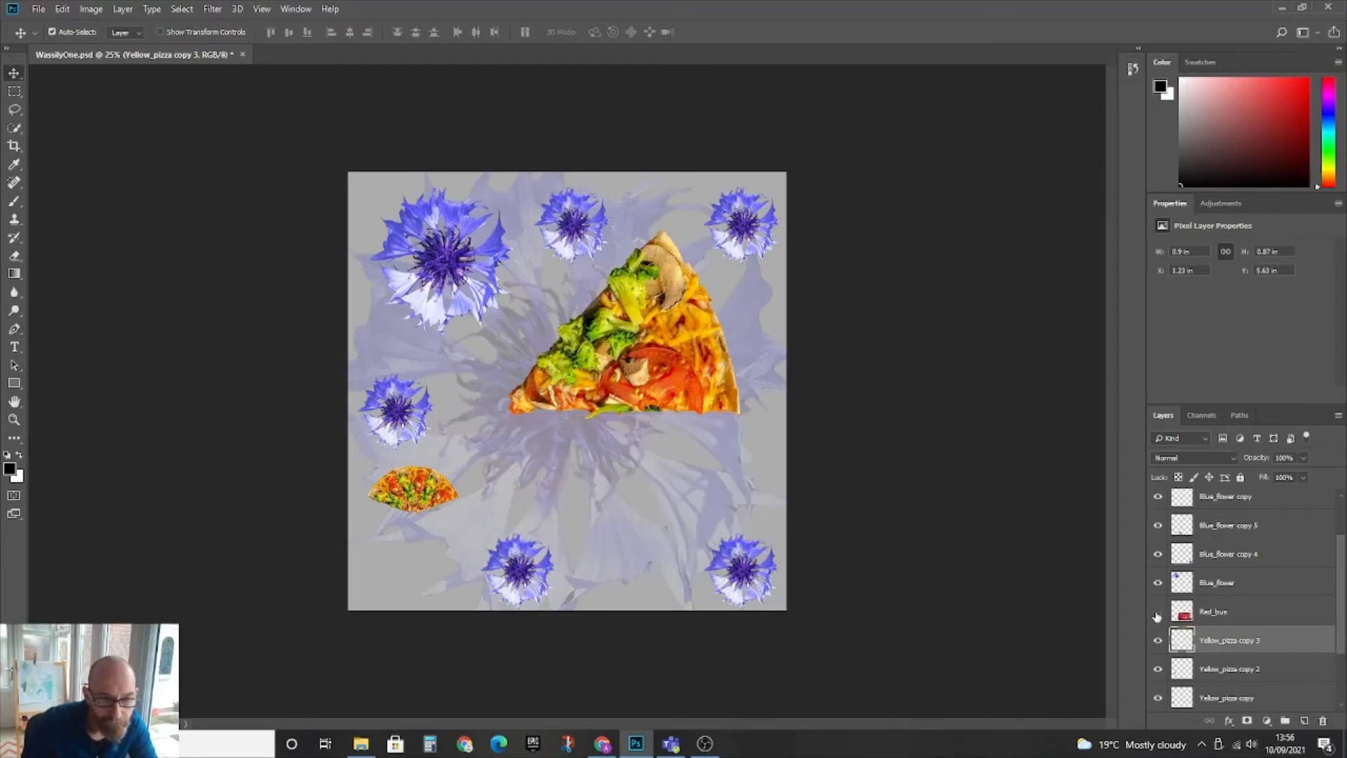
click(1158, 613)
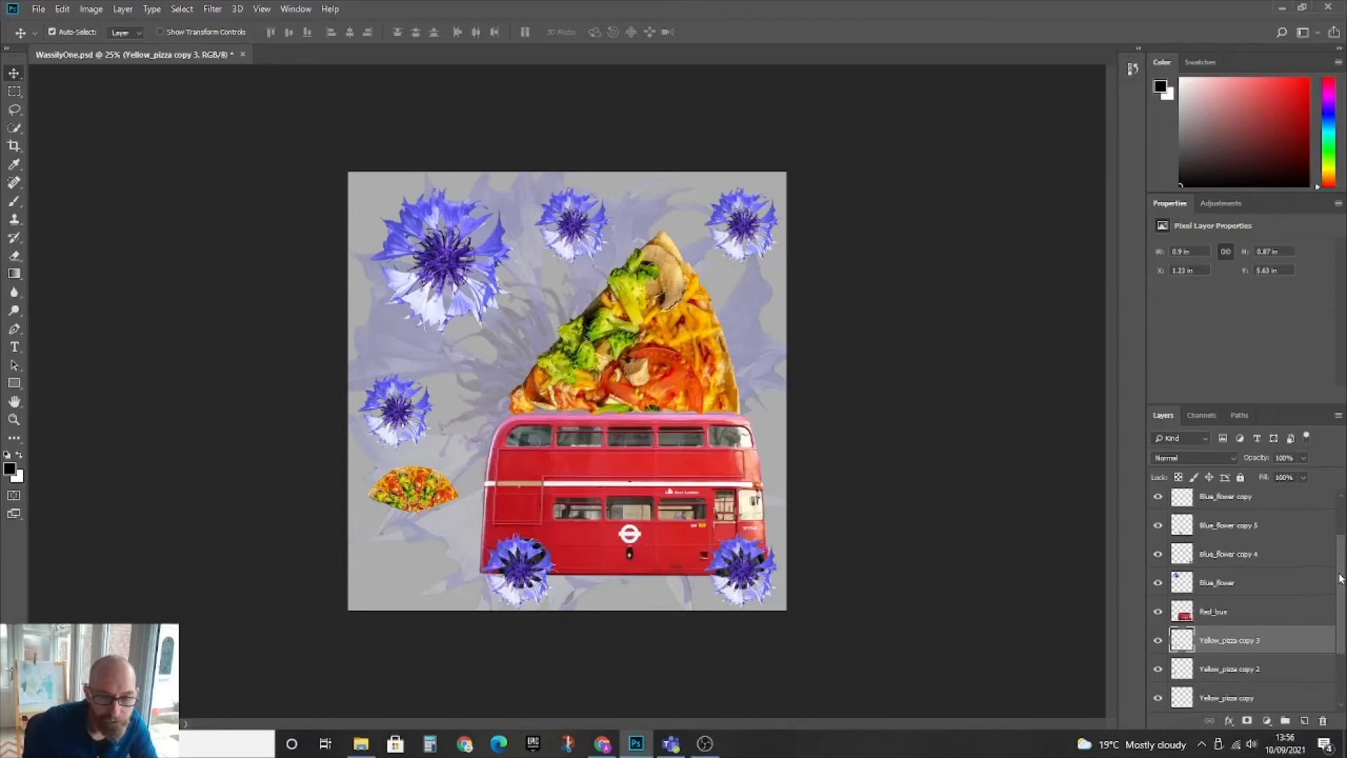
Step: Hide the large faded flower layer, Blue_flower copy 6, so only the plain background sits behind the collage
drag(1340, 578, 1344, 638)
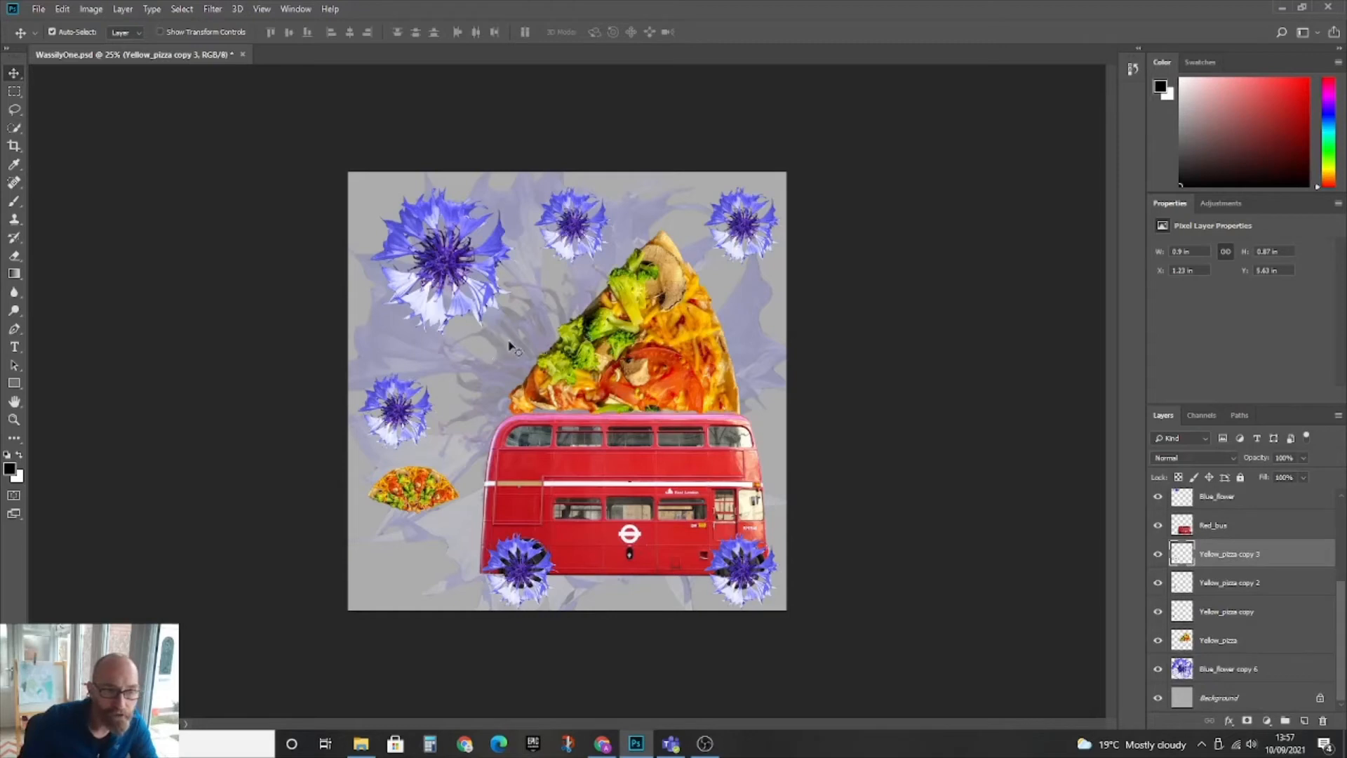
click(1158, 671)
click(1157, 671)
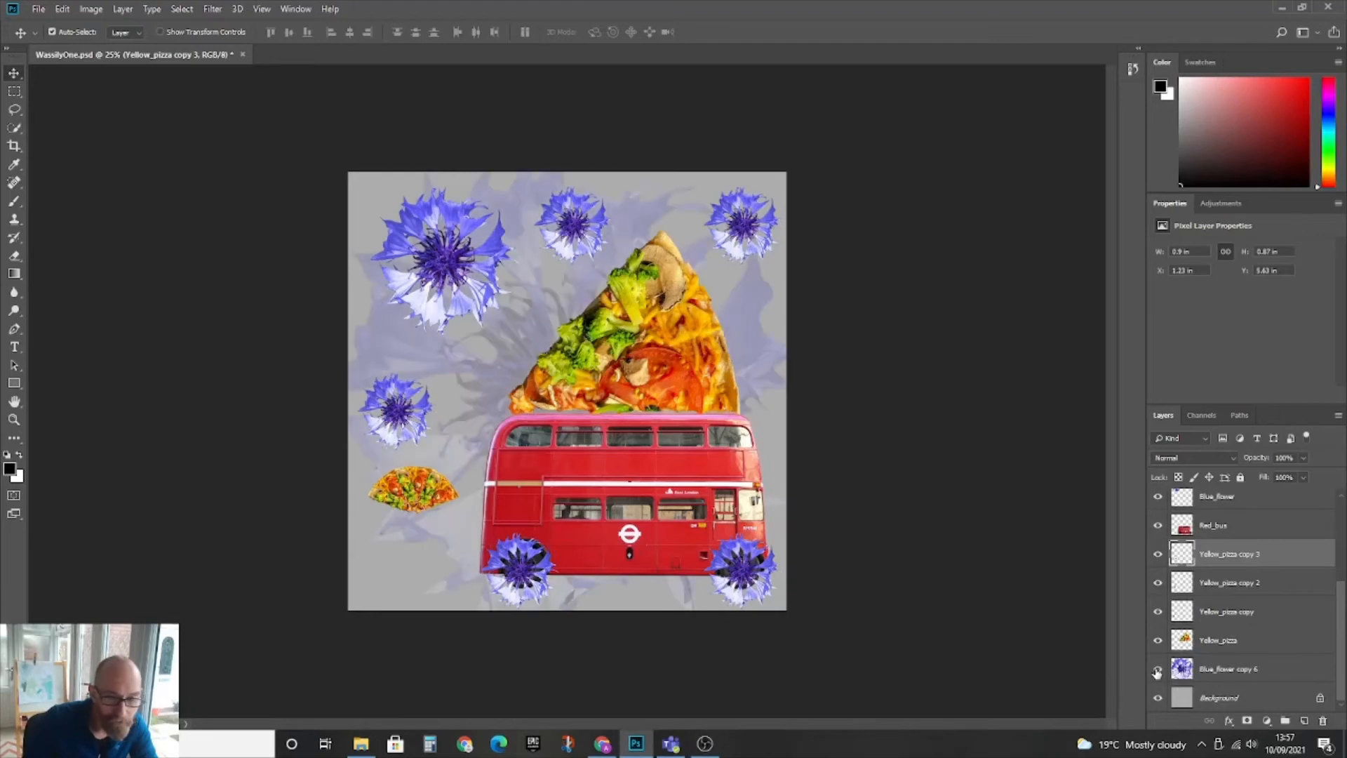
click(1158, 671)
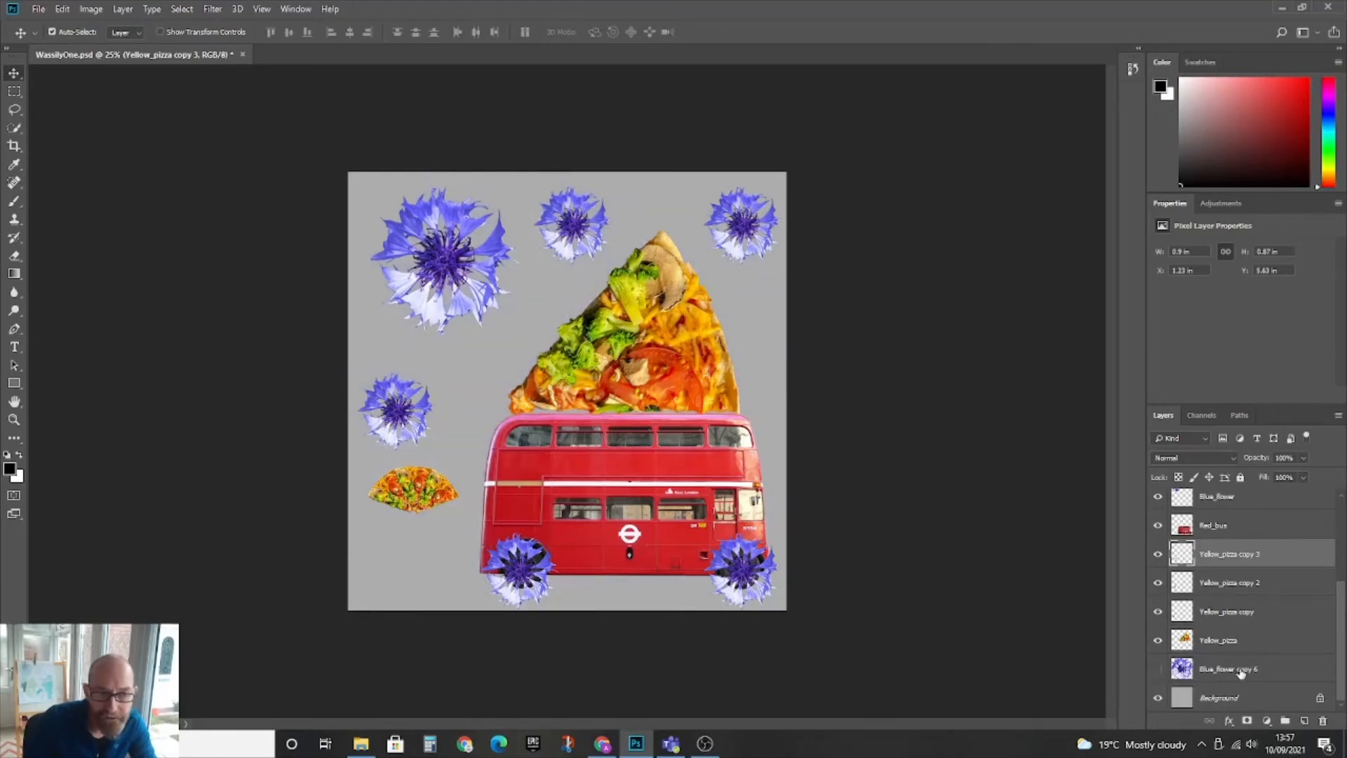
click(1157, 671)
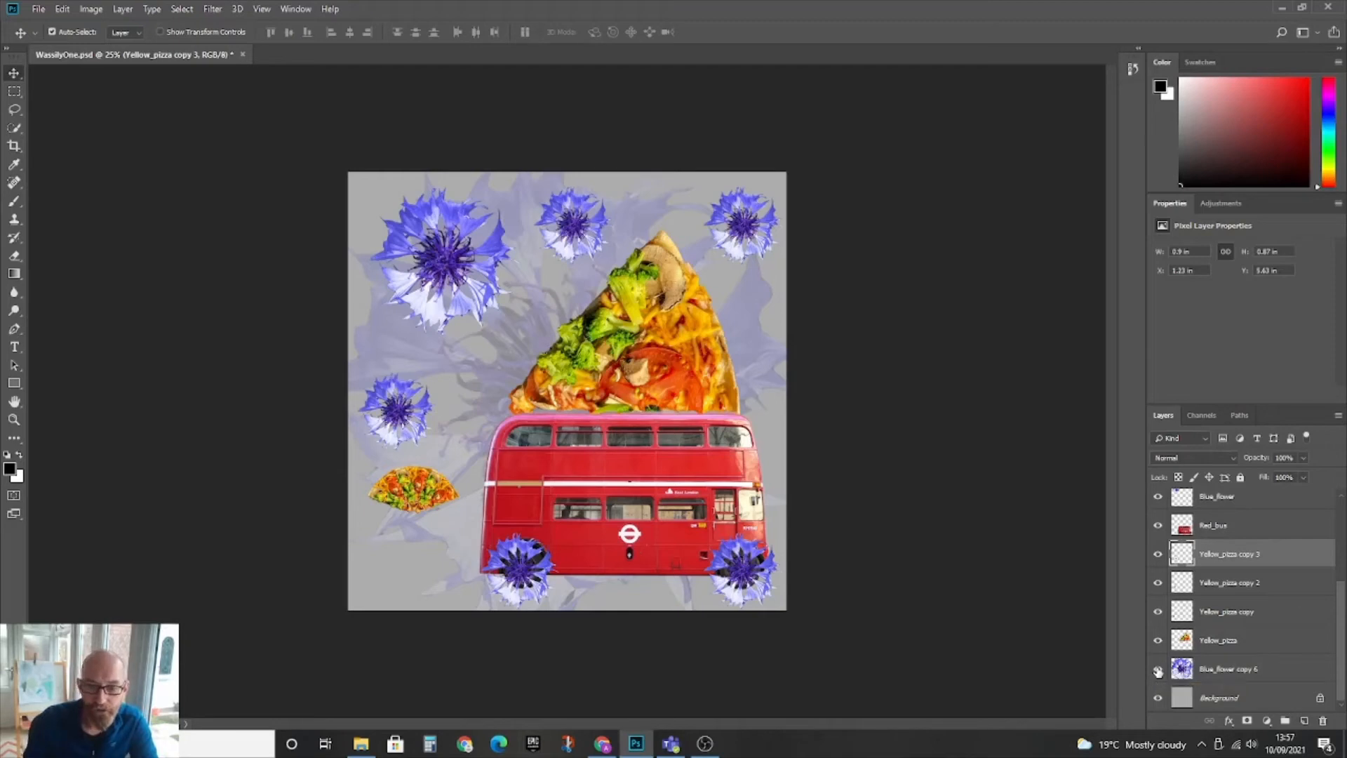
click(1158, 670)
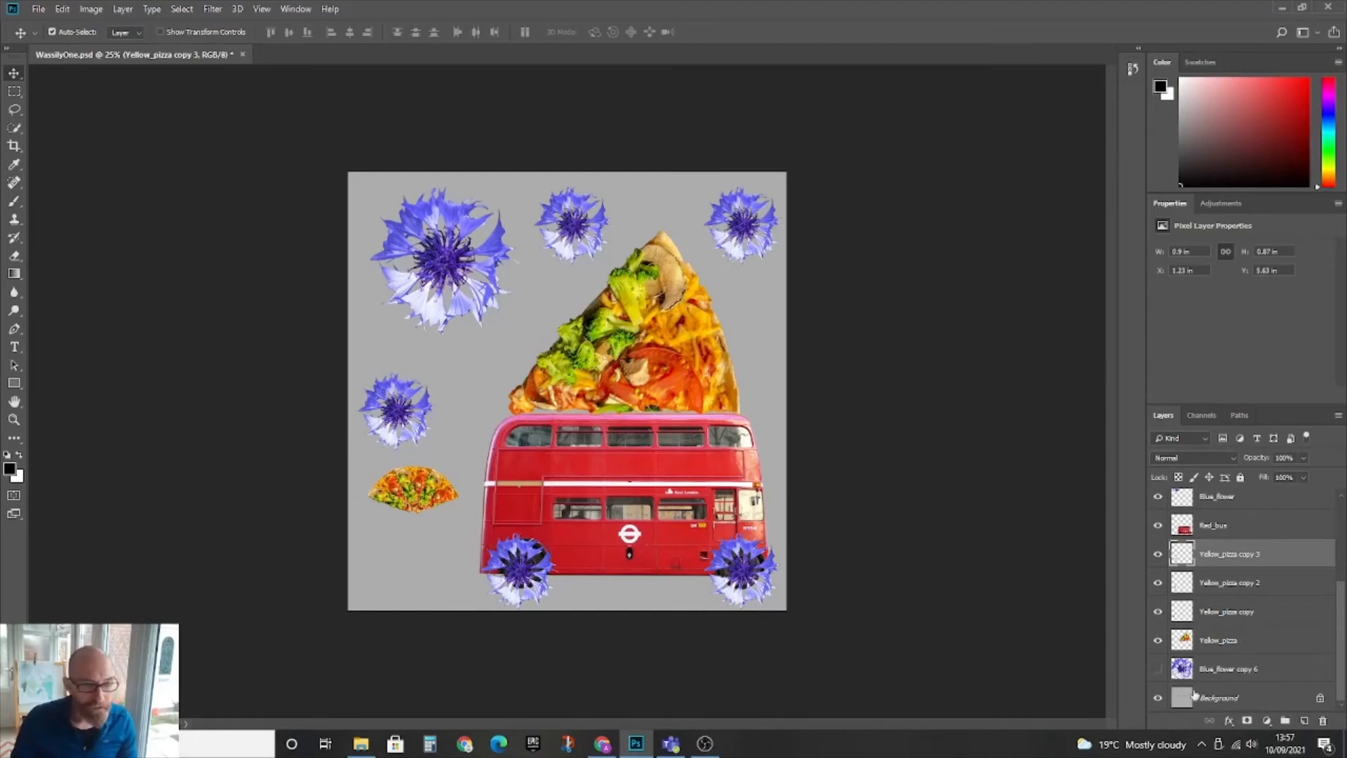
click(421, 565)
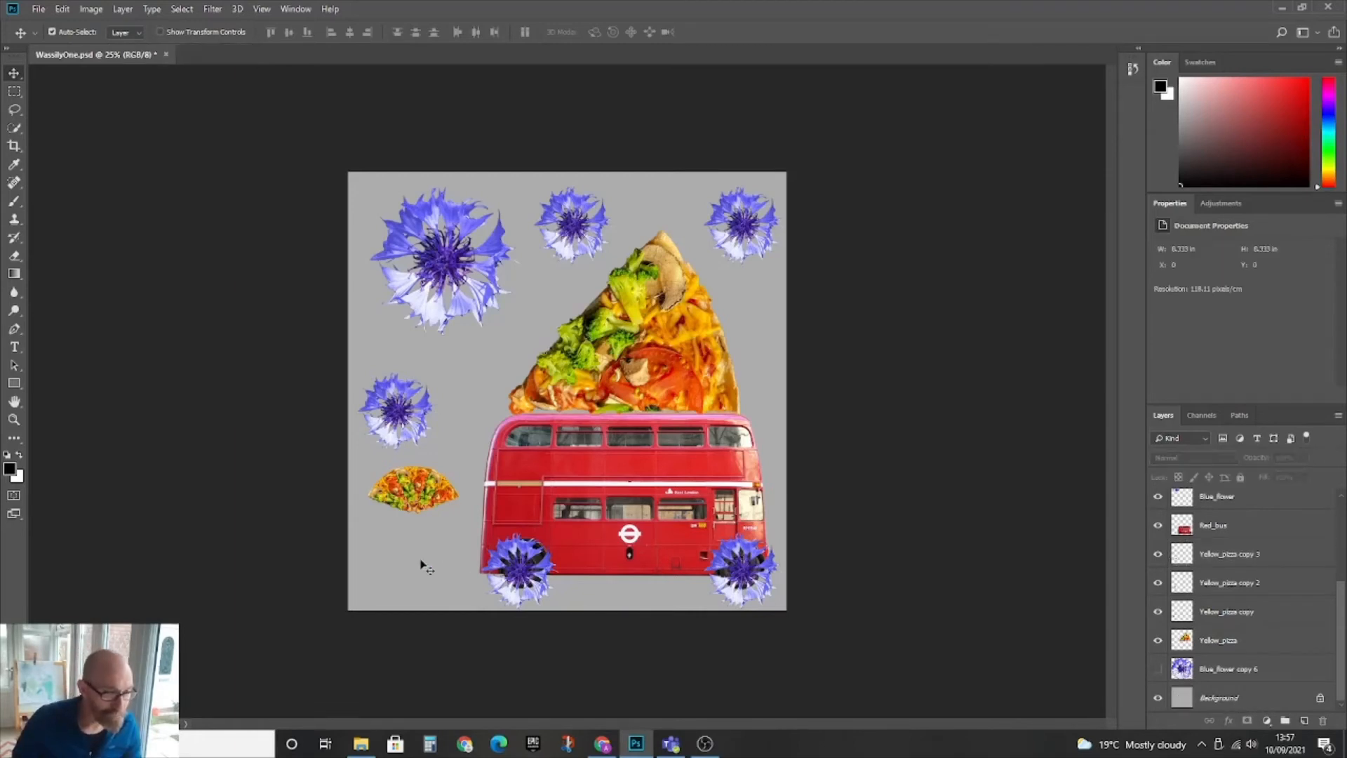
click(531, 562)
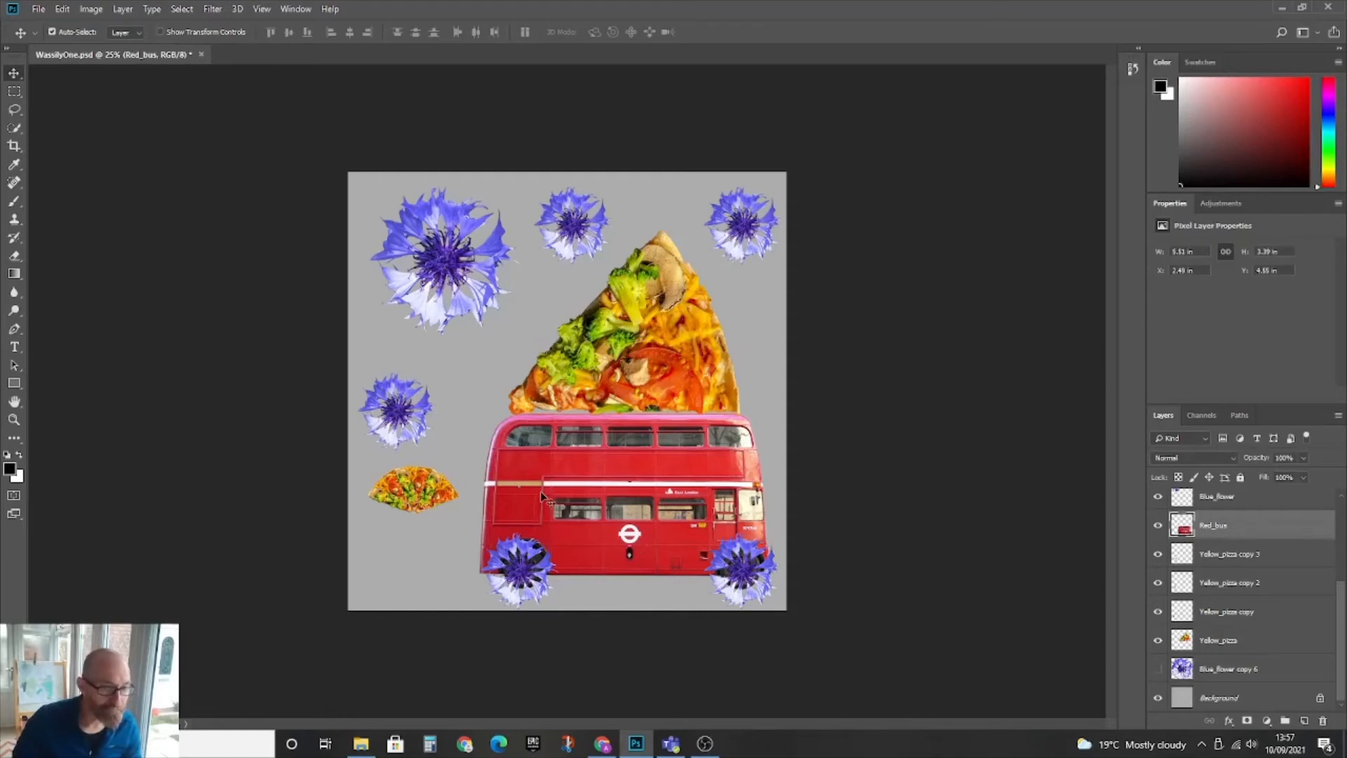
click(407, 572)
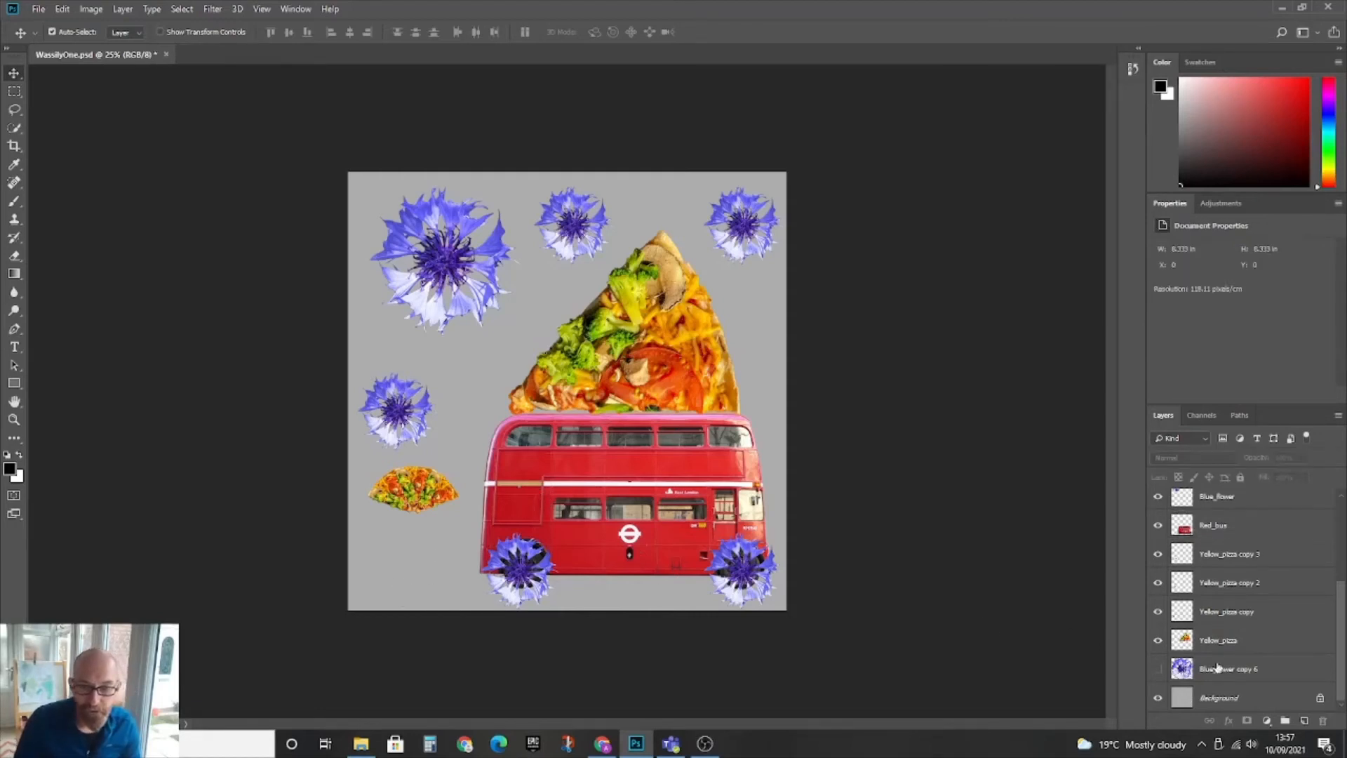
Step: Select the Background layer, activate the Paint Bucket tool and display the full set of color swatches
click(1219, 701)
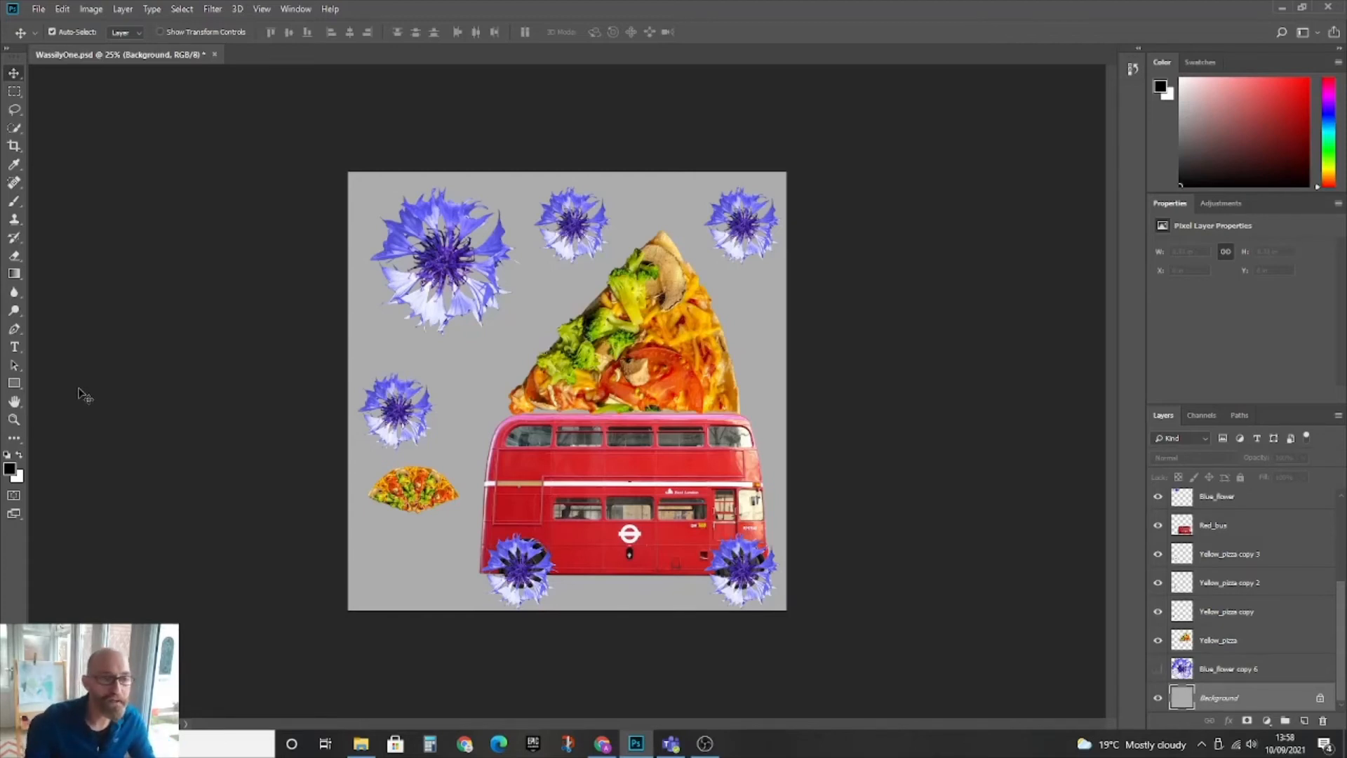
click(14, 274)
right_click(19, 279)
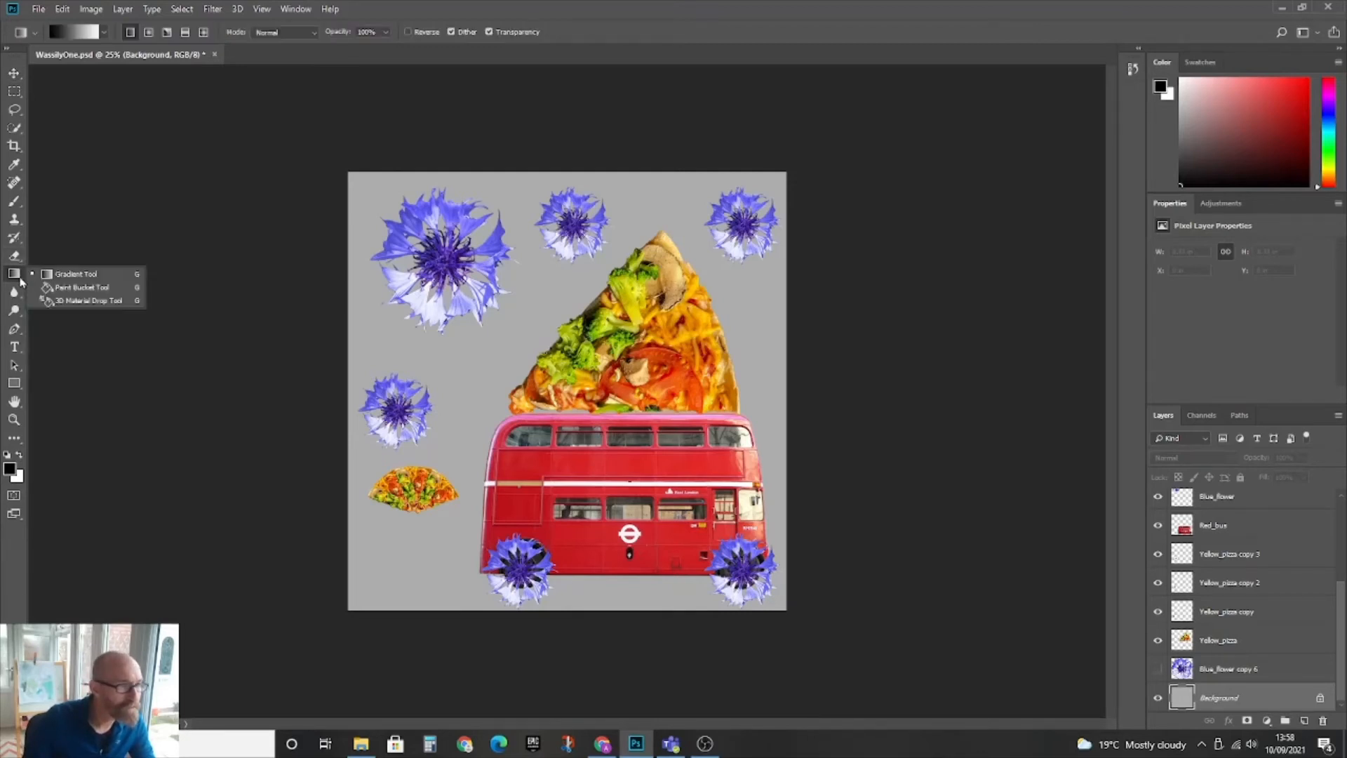
click(62, 288)
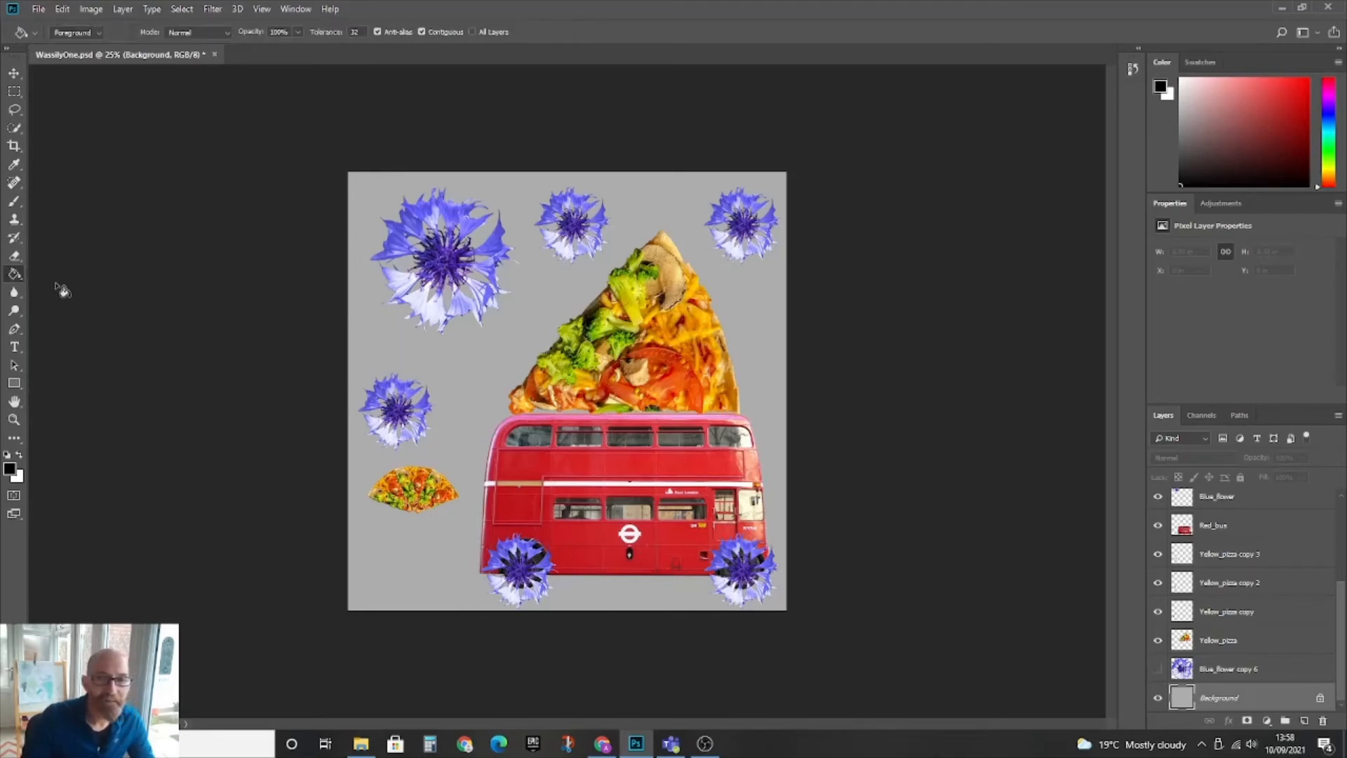
click(1197, 65)
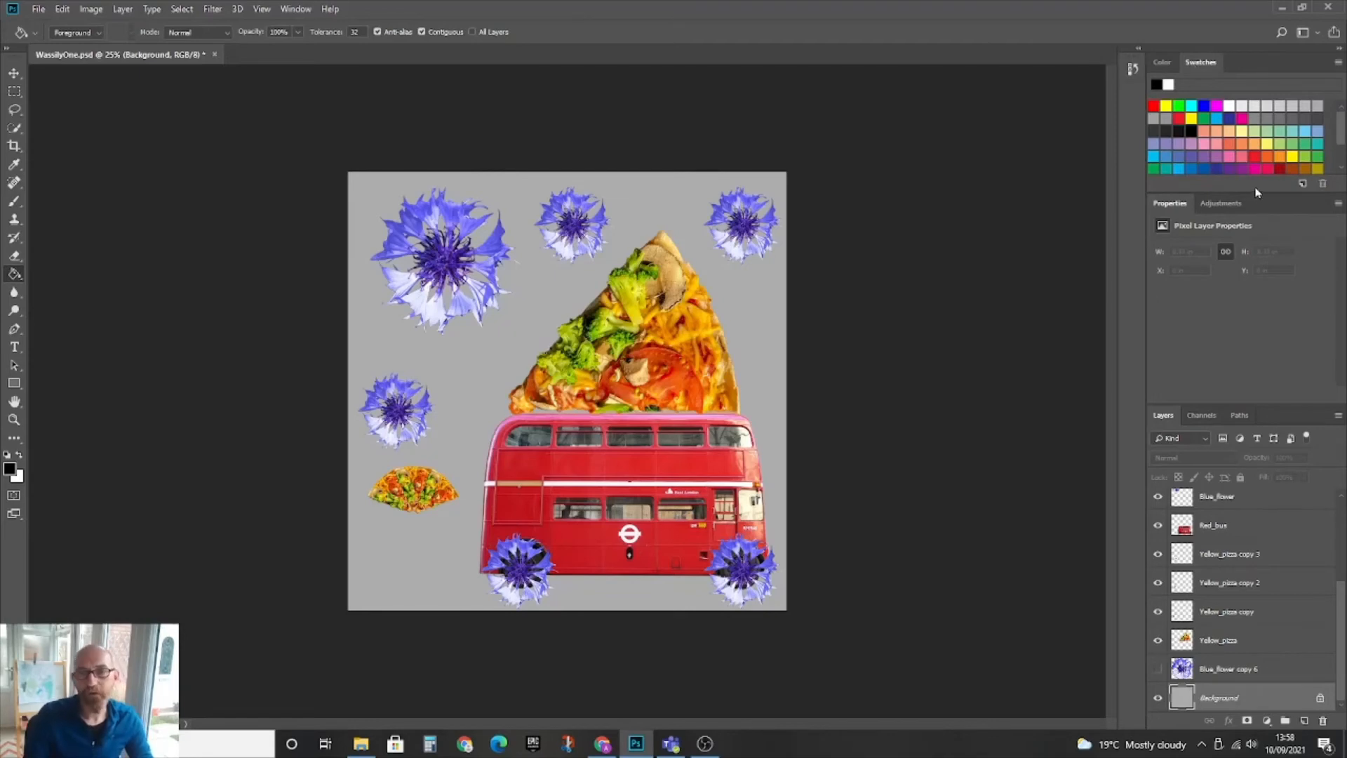
drag(1256, 193, 1247, 261)
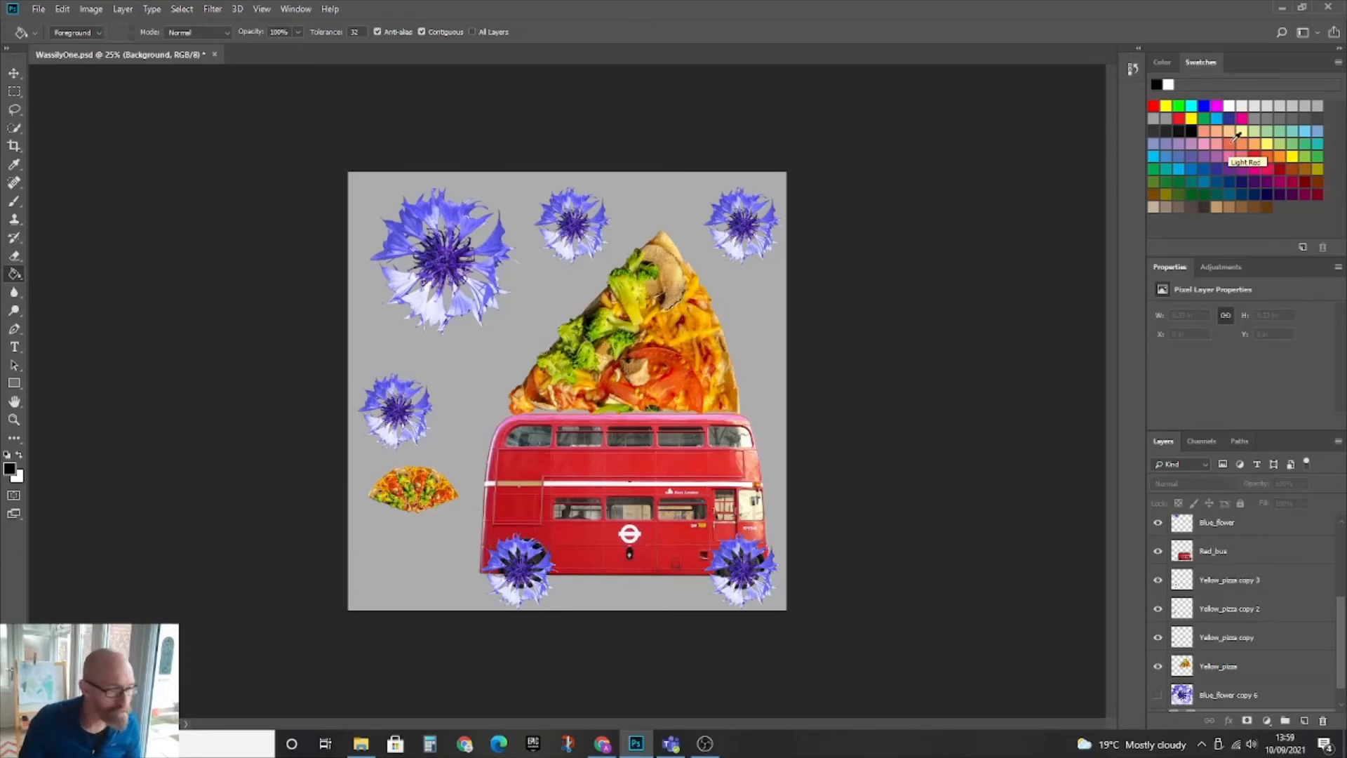
Step: Try filling the Background layer with light red, green, dark green, pastel blue and magenta swatches in turn
click(1236, 132)
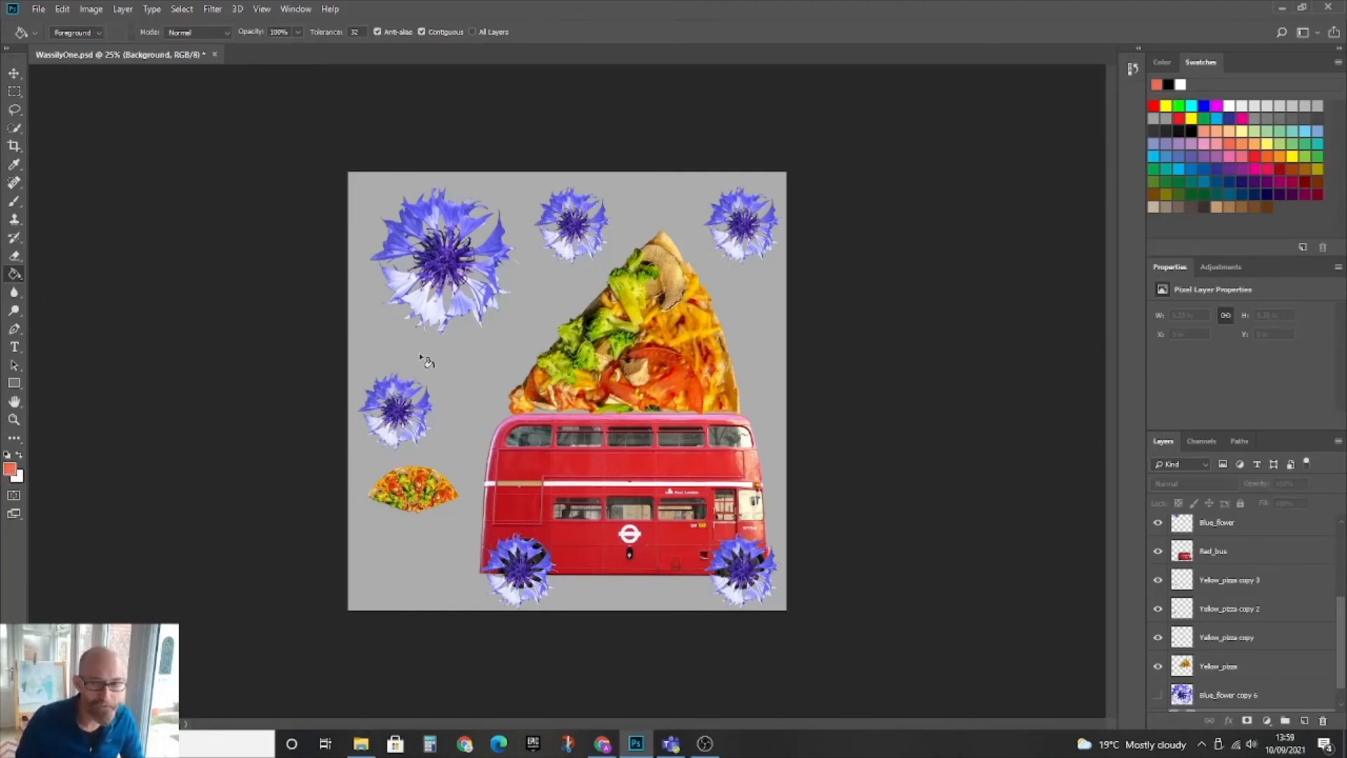
click(491, 359)
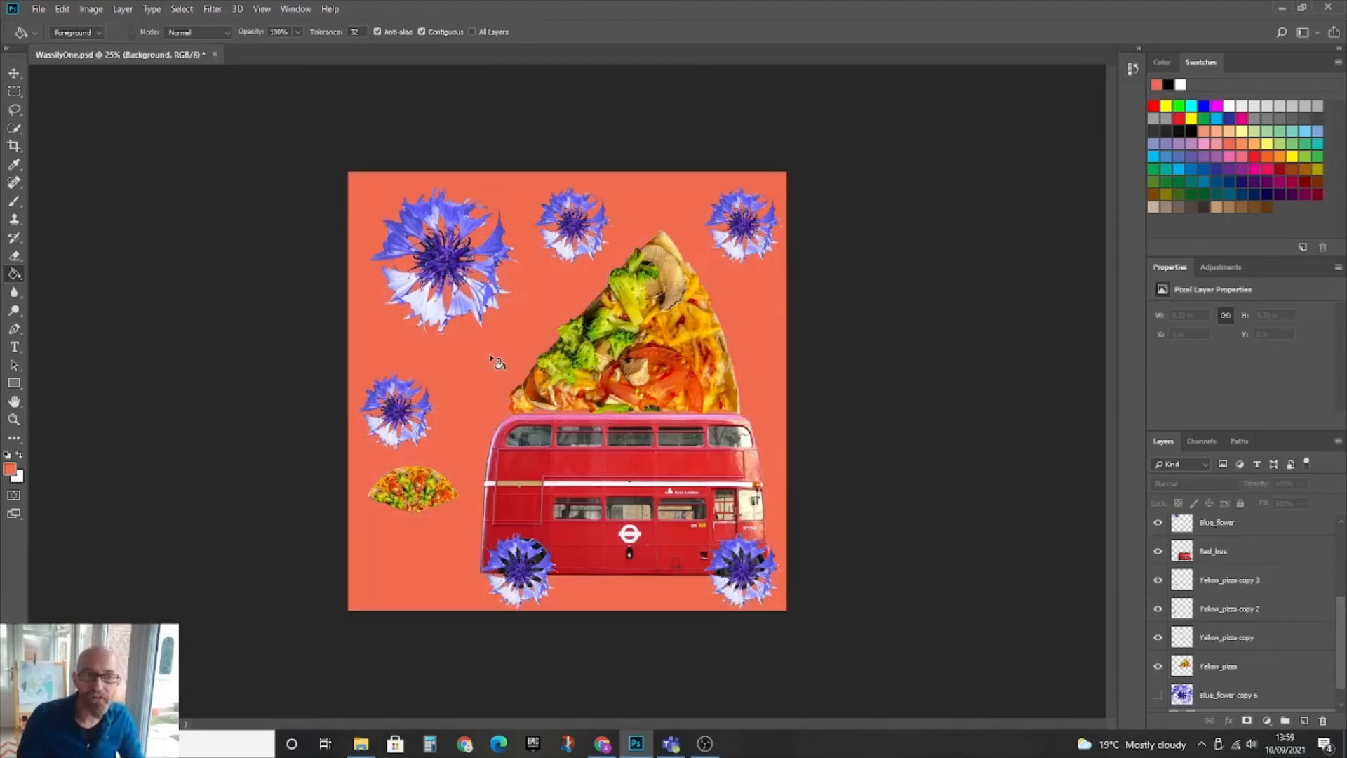
click(1154, 167)
click(741, 303)
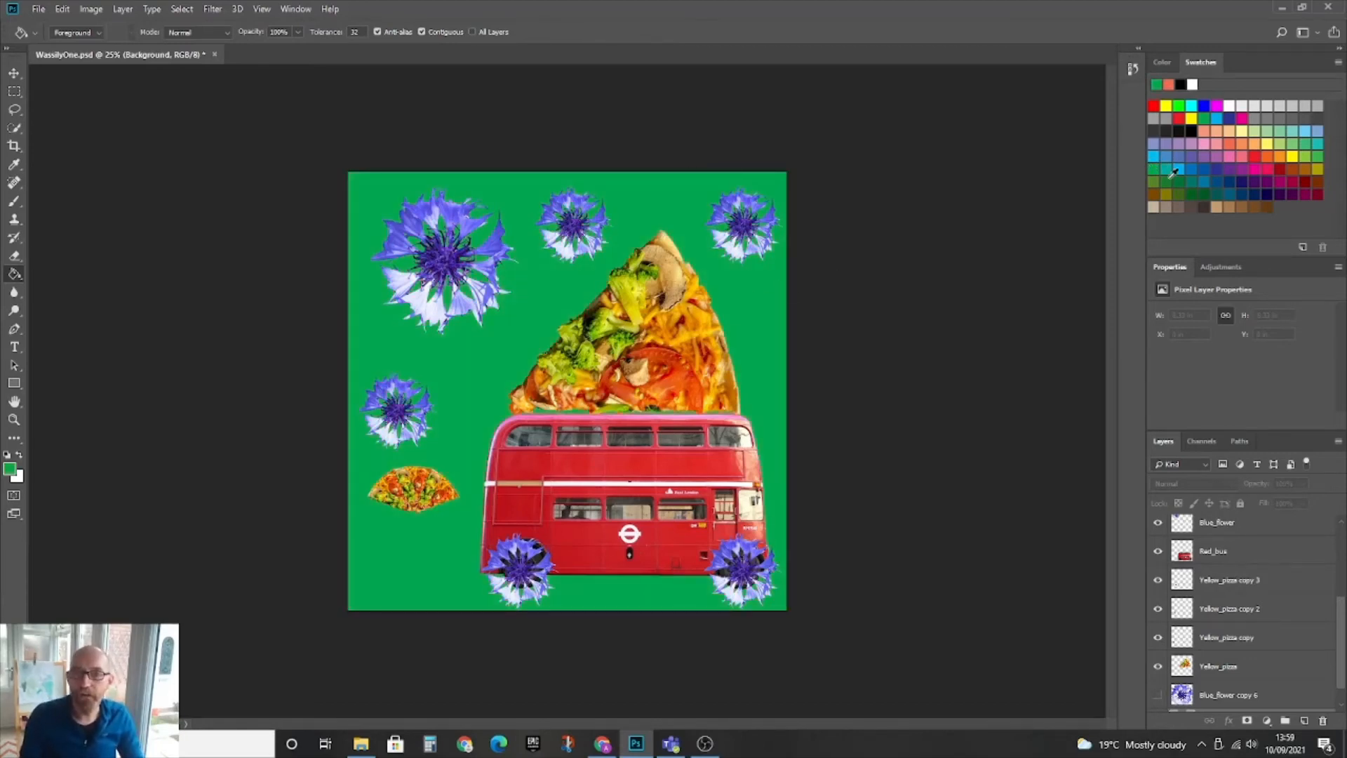
click(1169, 170)
click(758, 325)
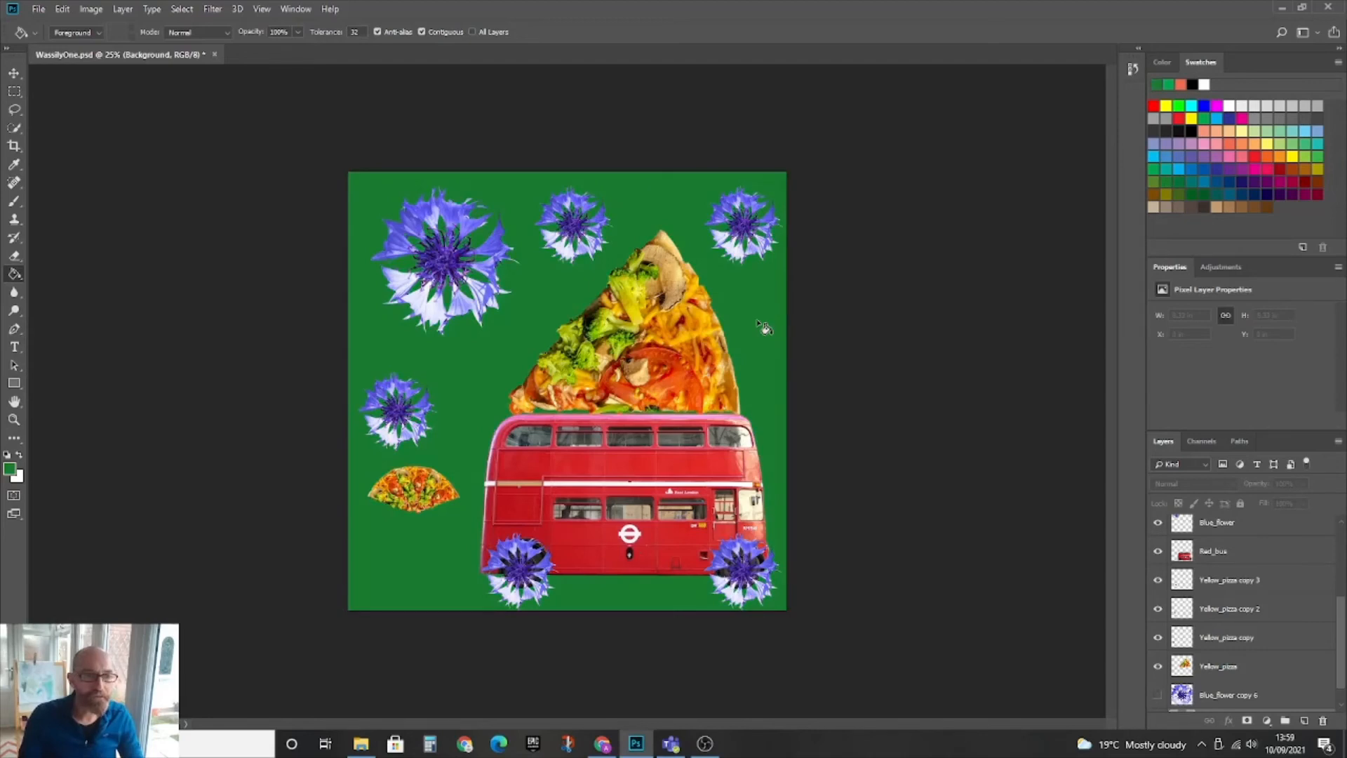
click(1319, 131)
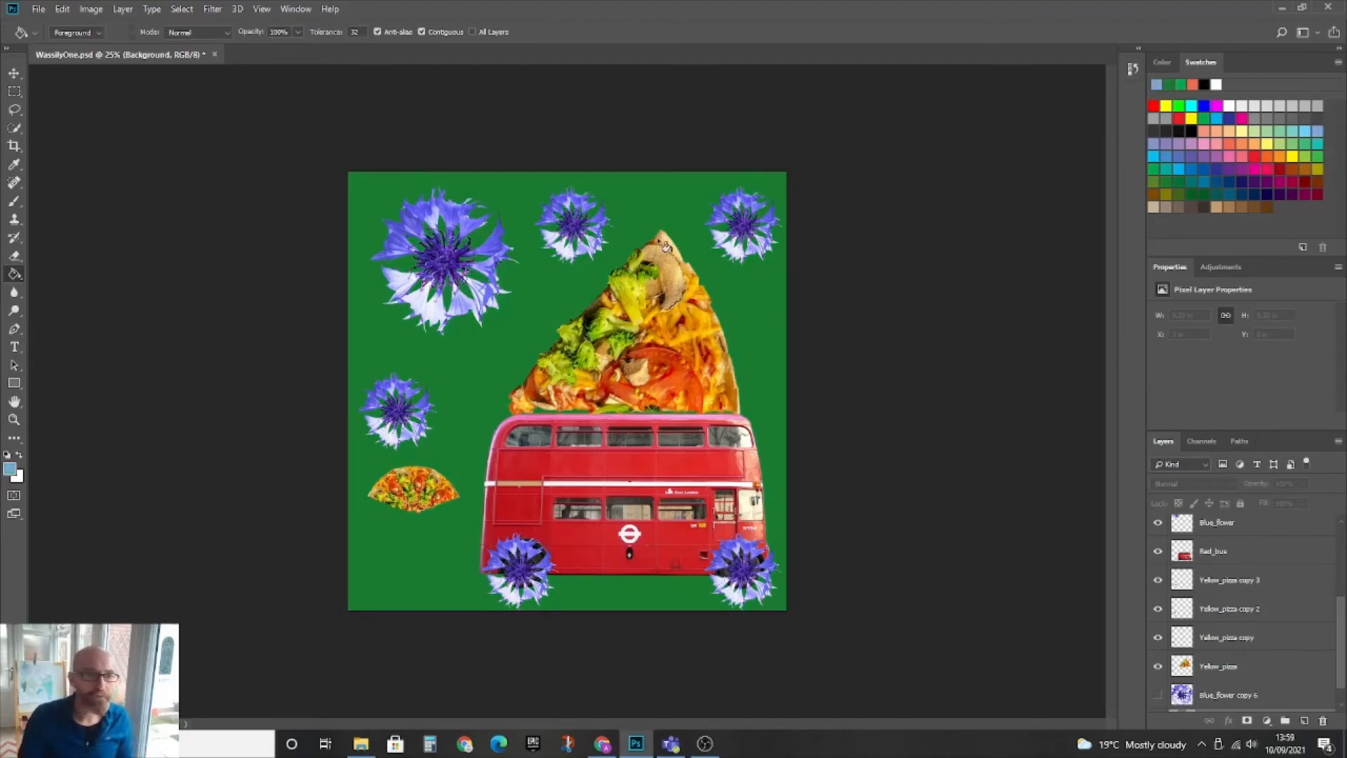
click(653, 217)
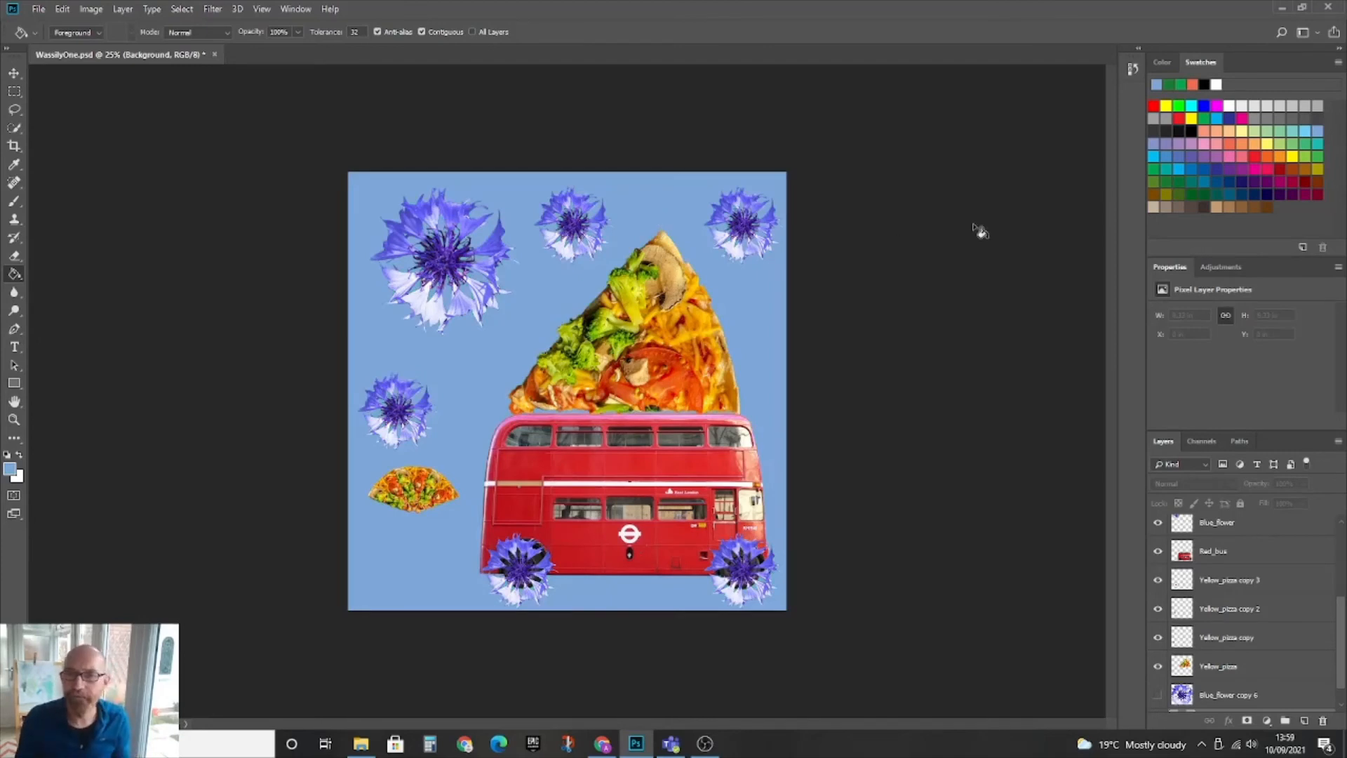
click(1260, 168)
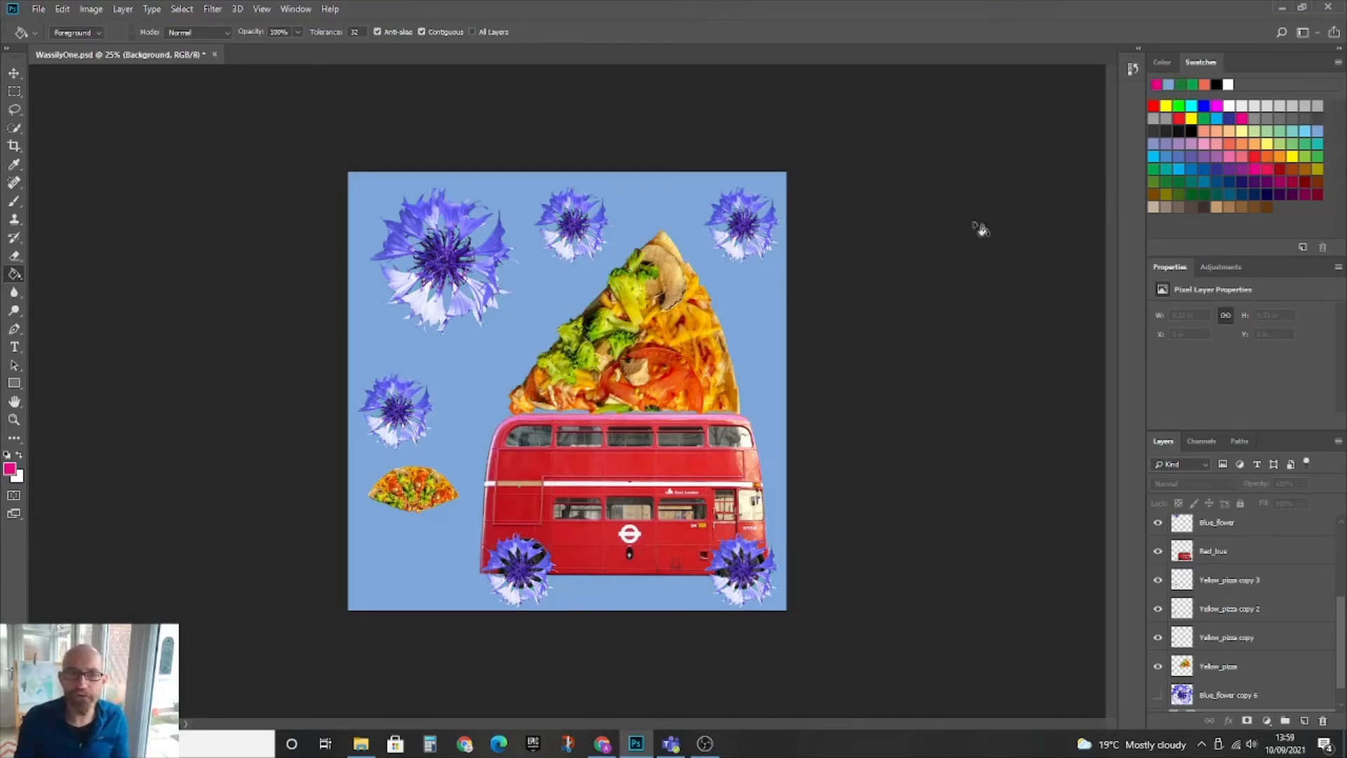
click(647, 205)
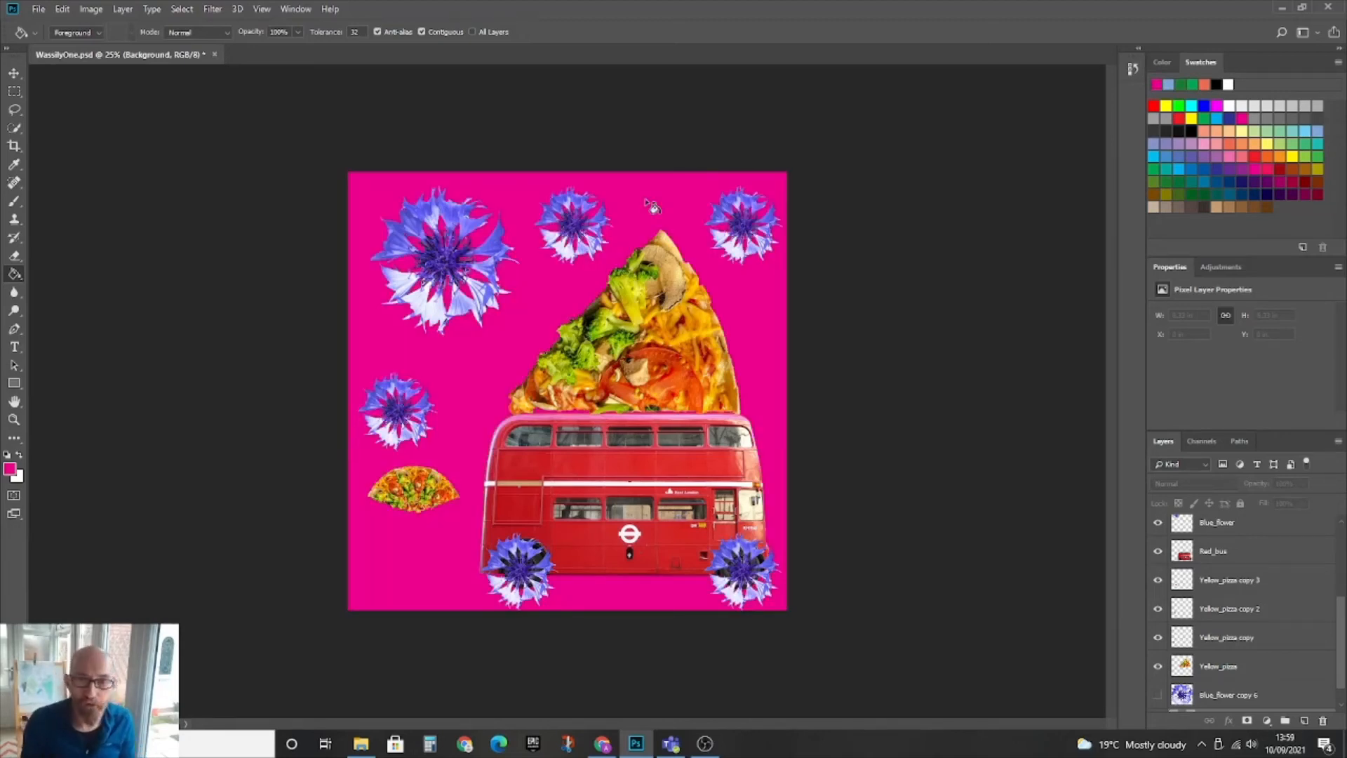
Step: Fill the Background layer with the bright green swatch using the Paint Bucket tool
click(1155, 167)
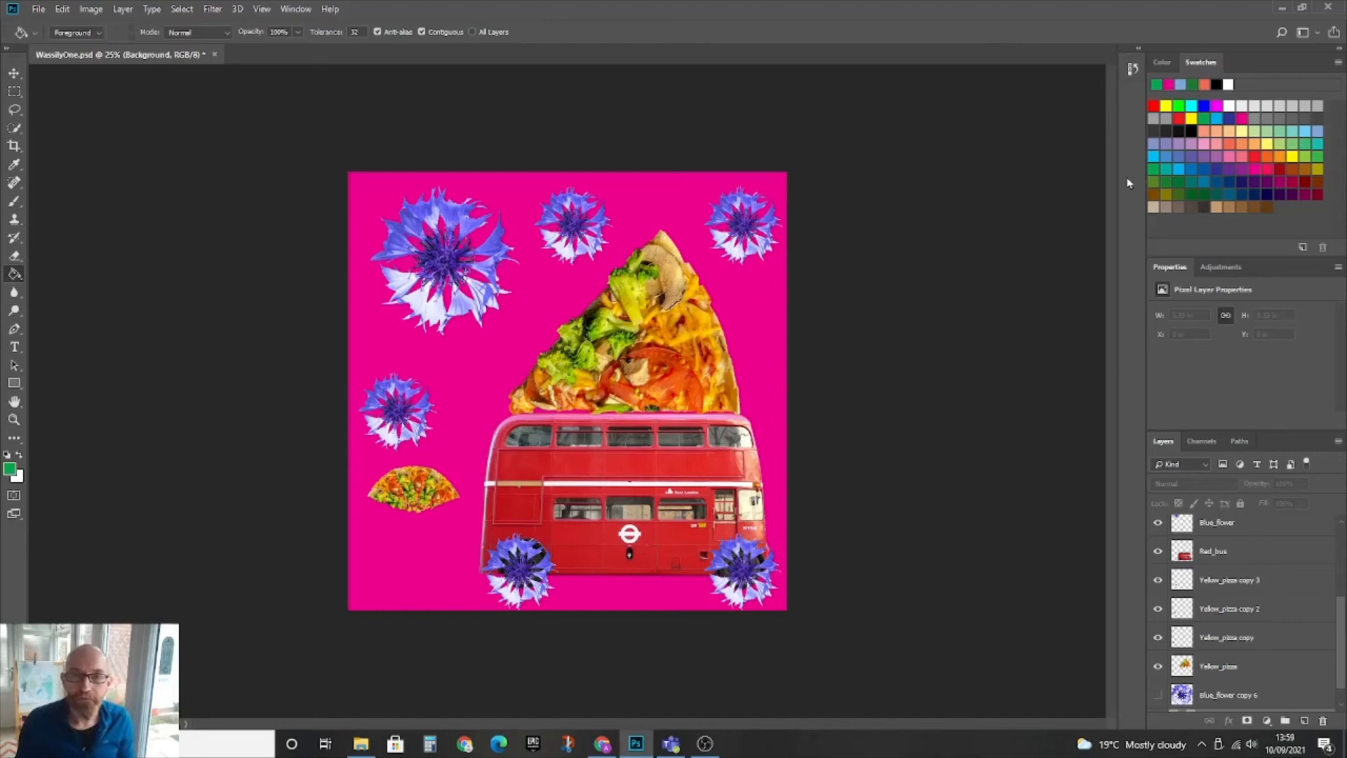
click(638, 199)
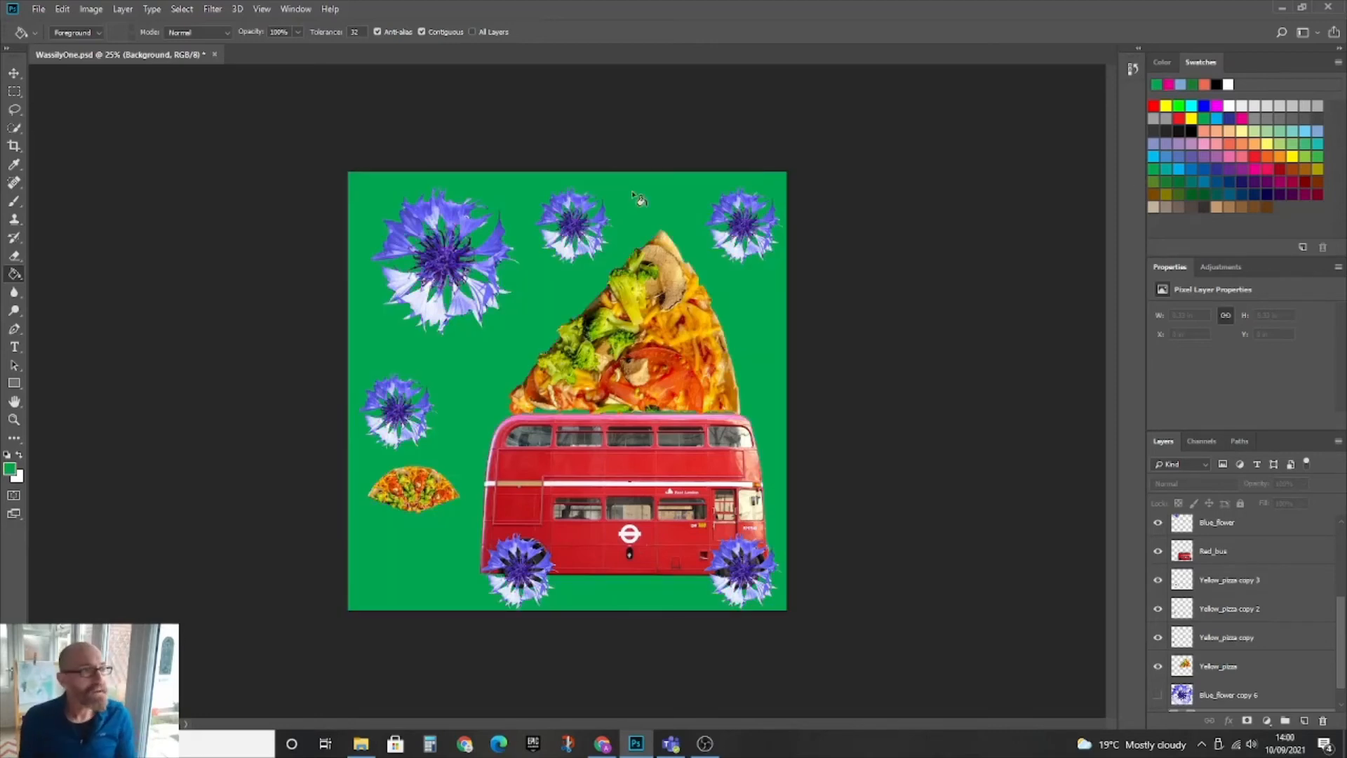
Step: Export the green-background collage as a JPG at 100% quality, named WassilyOne07, in the Downloads folder
click(39, 10)
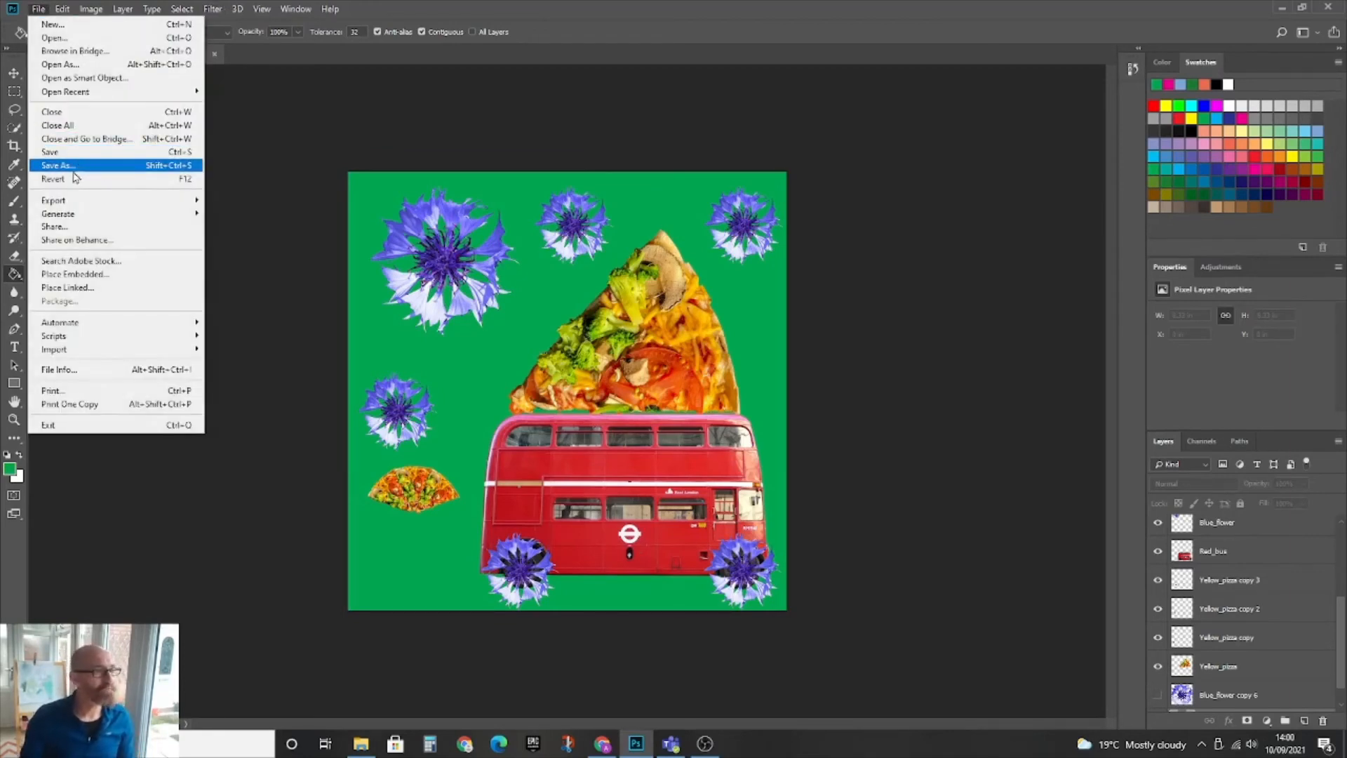
mouse_move(71, 204)
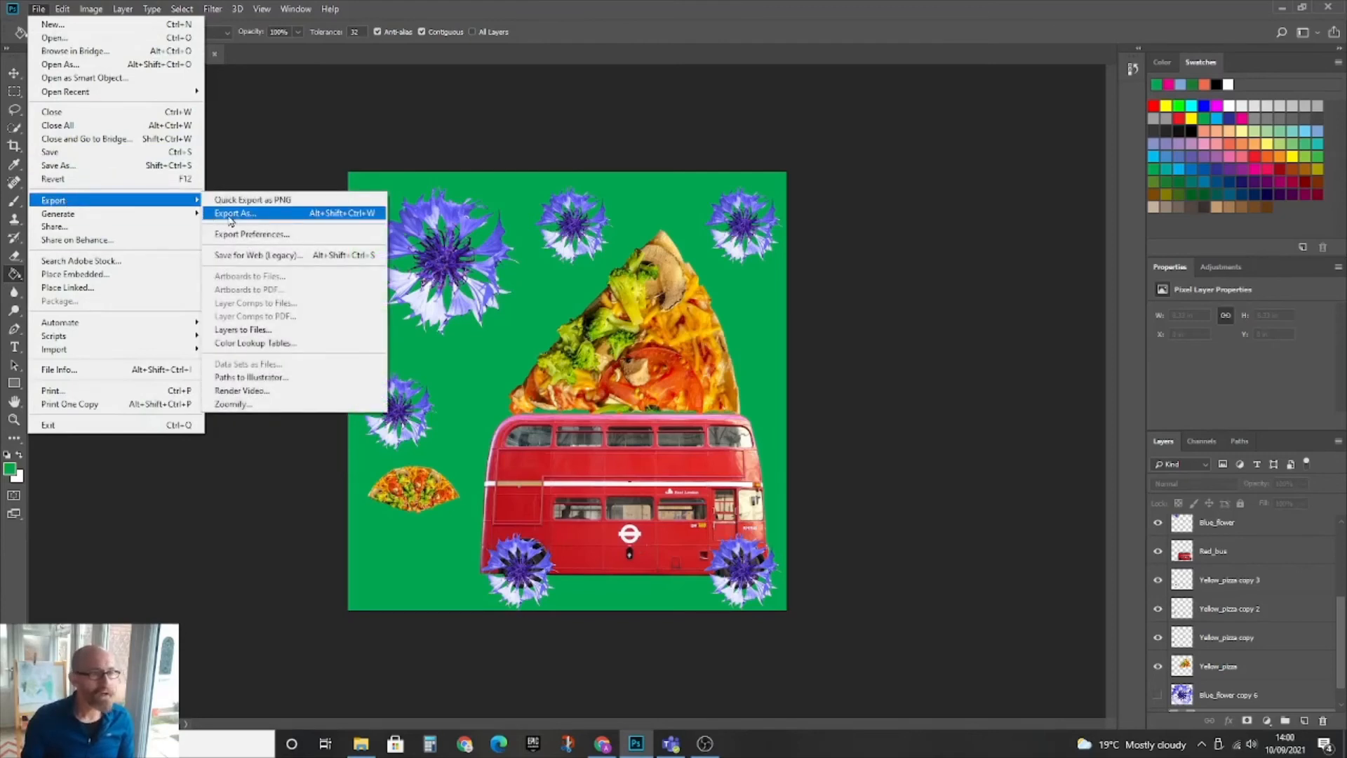
click(211, 214)
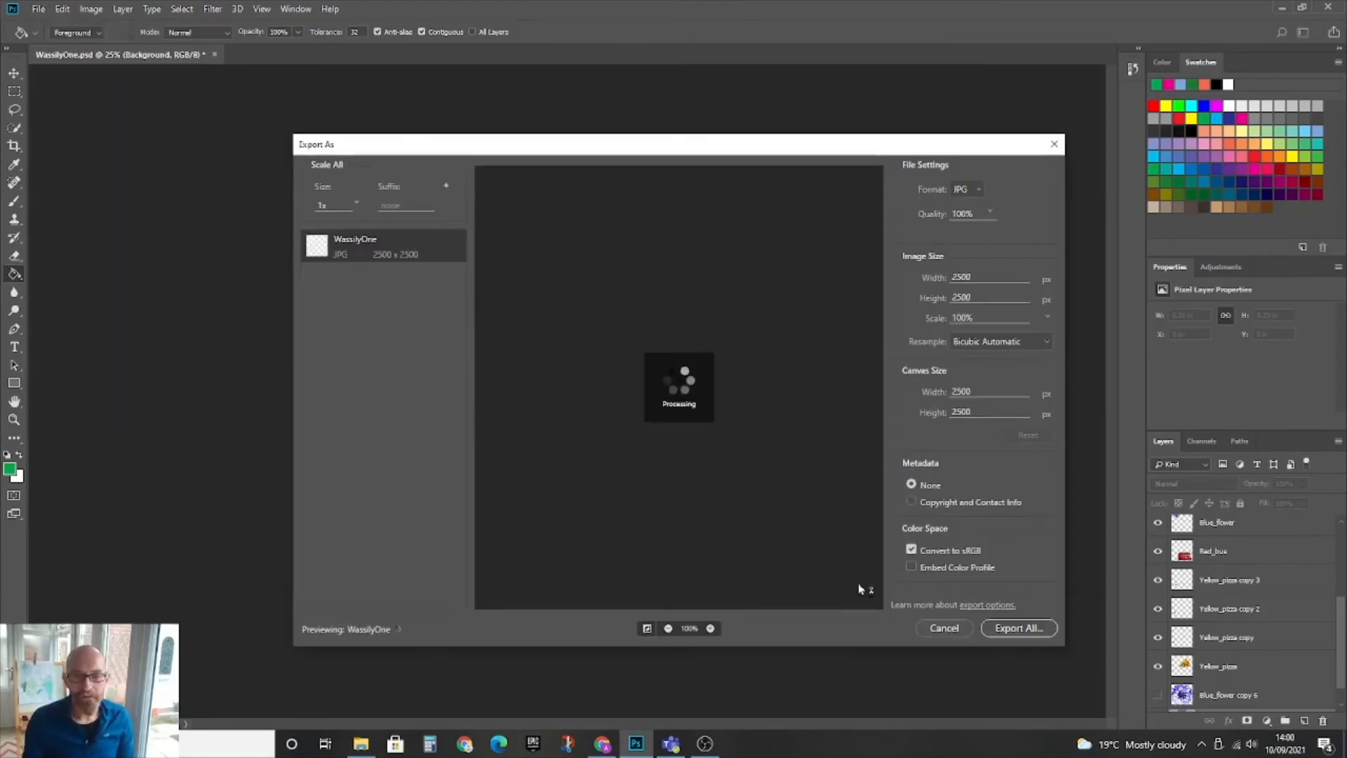
click(1019, 628)
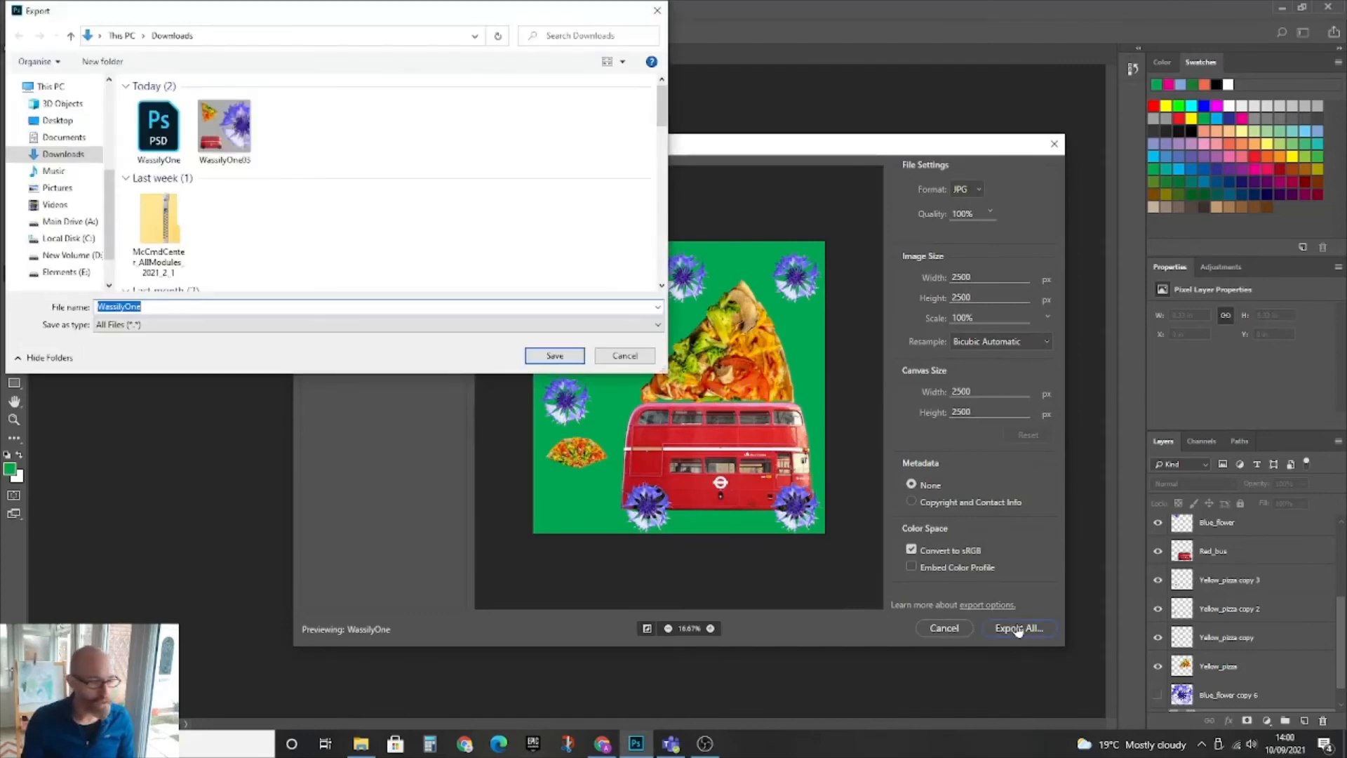
click(239, 308)
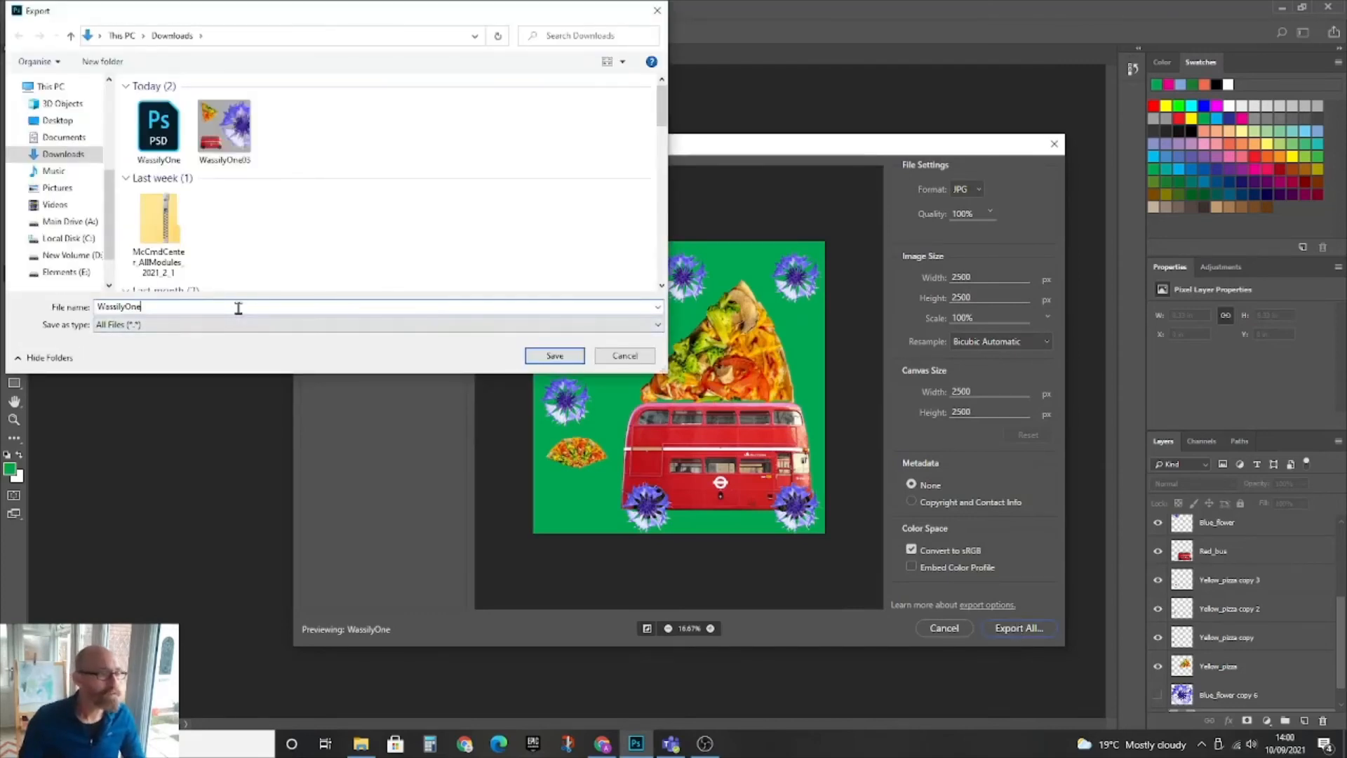
text(07)
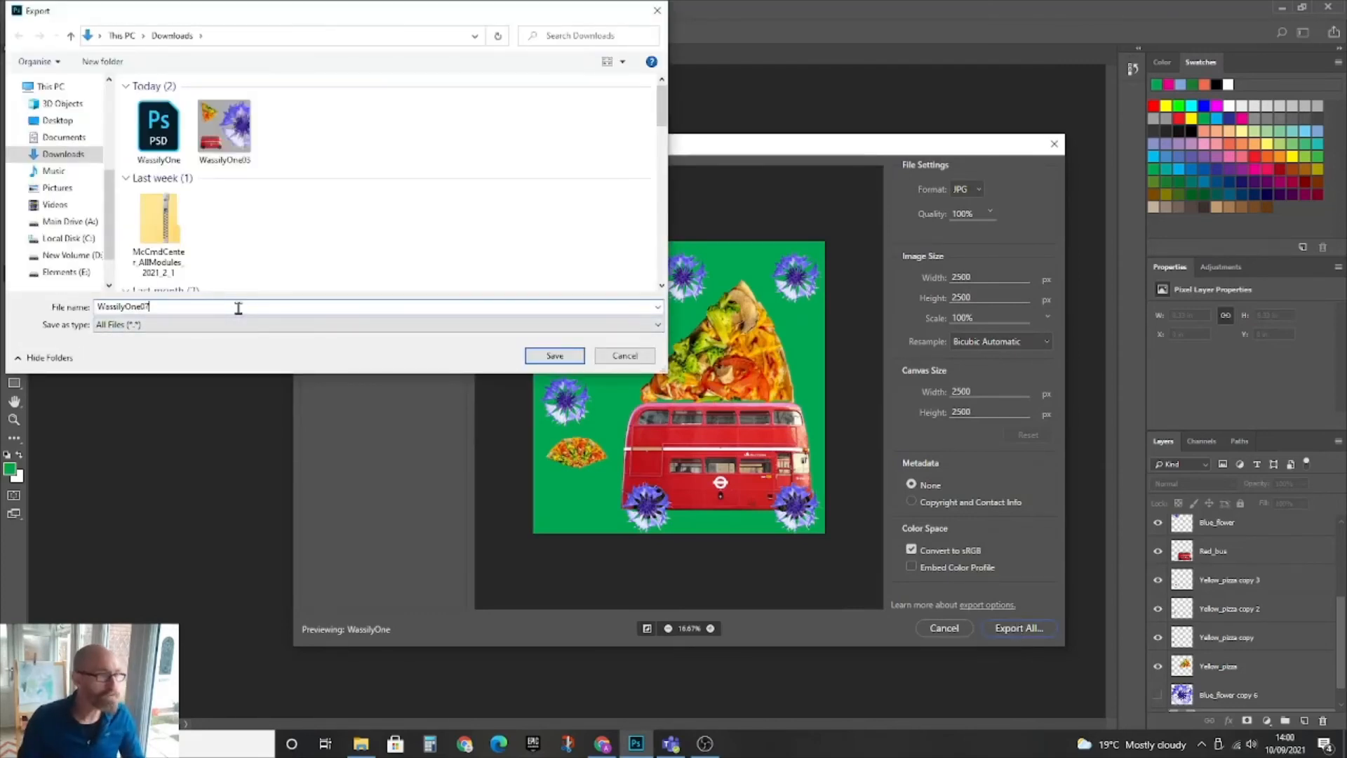
click(555, 356)
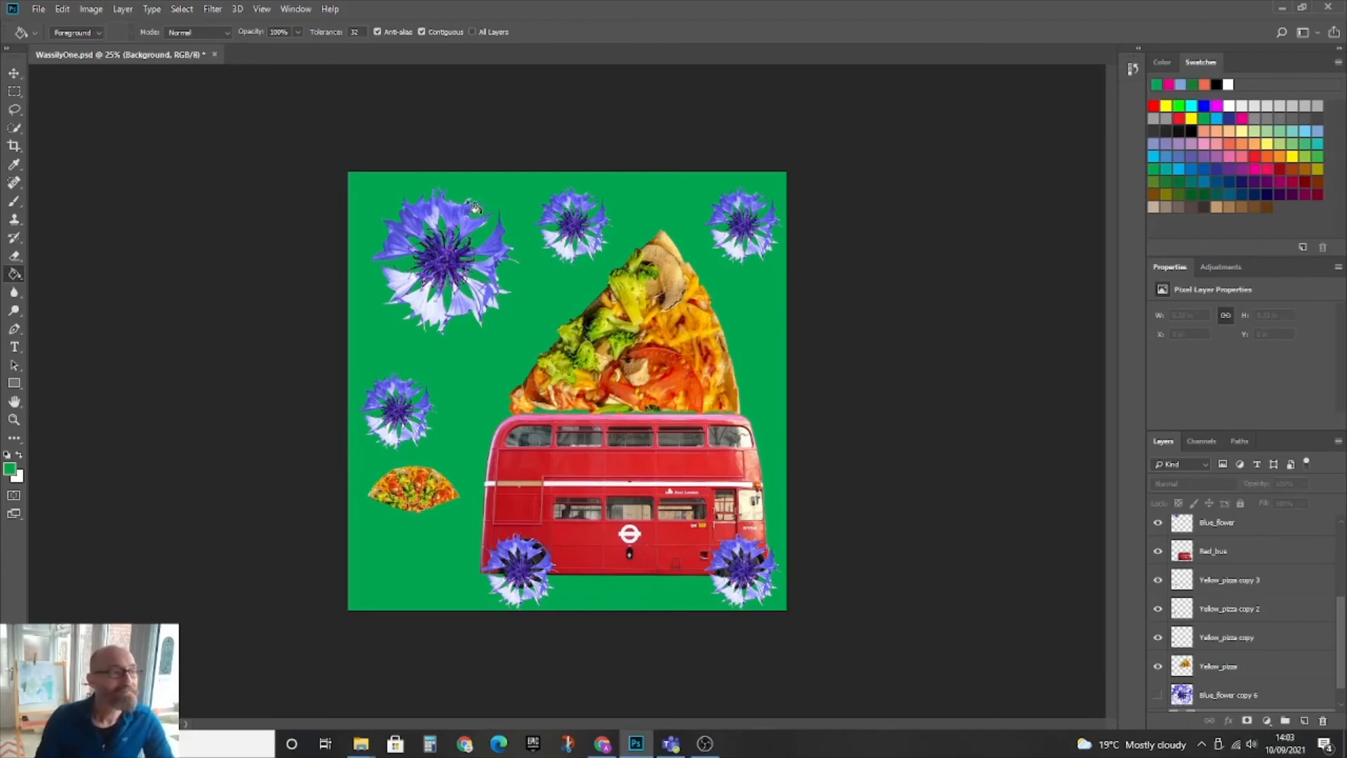
Step: Activate the Move tool and save the changes to the layered WassilyOne.psd document
click(14, 72)
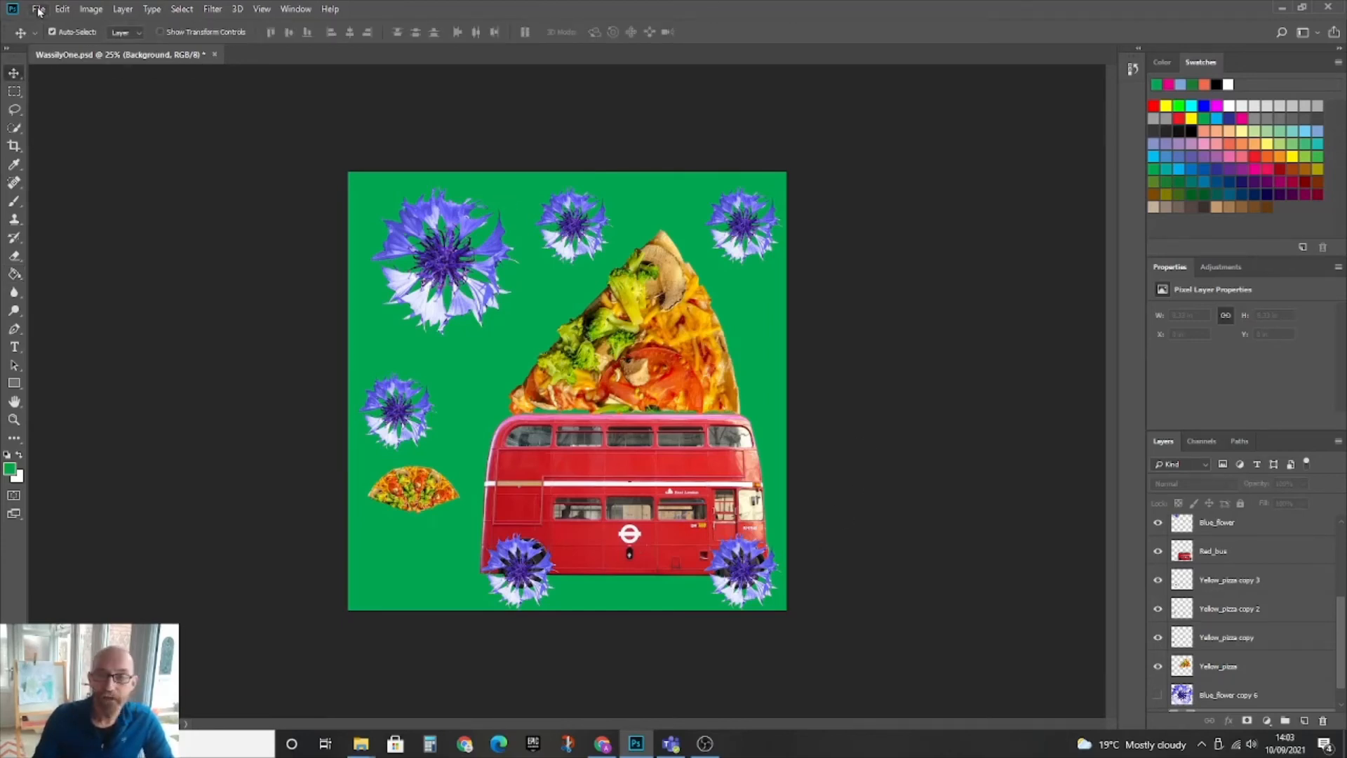
click(39, 10)
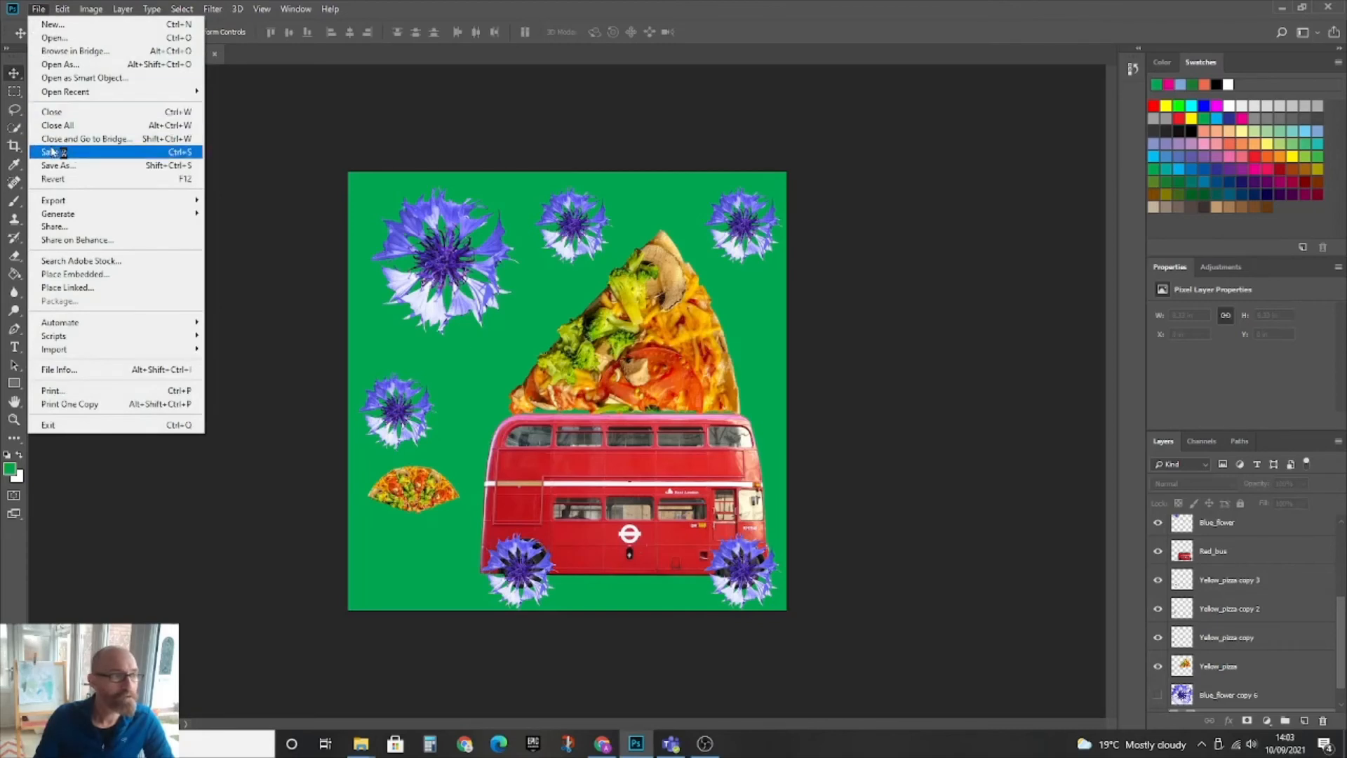
click(54, 153)
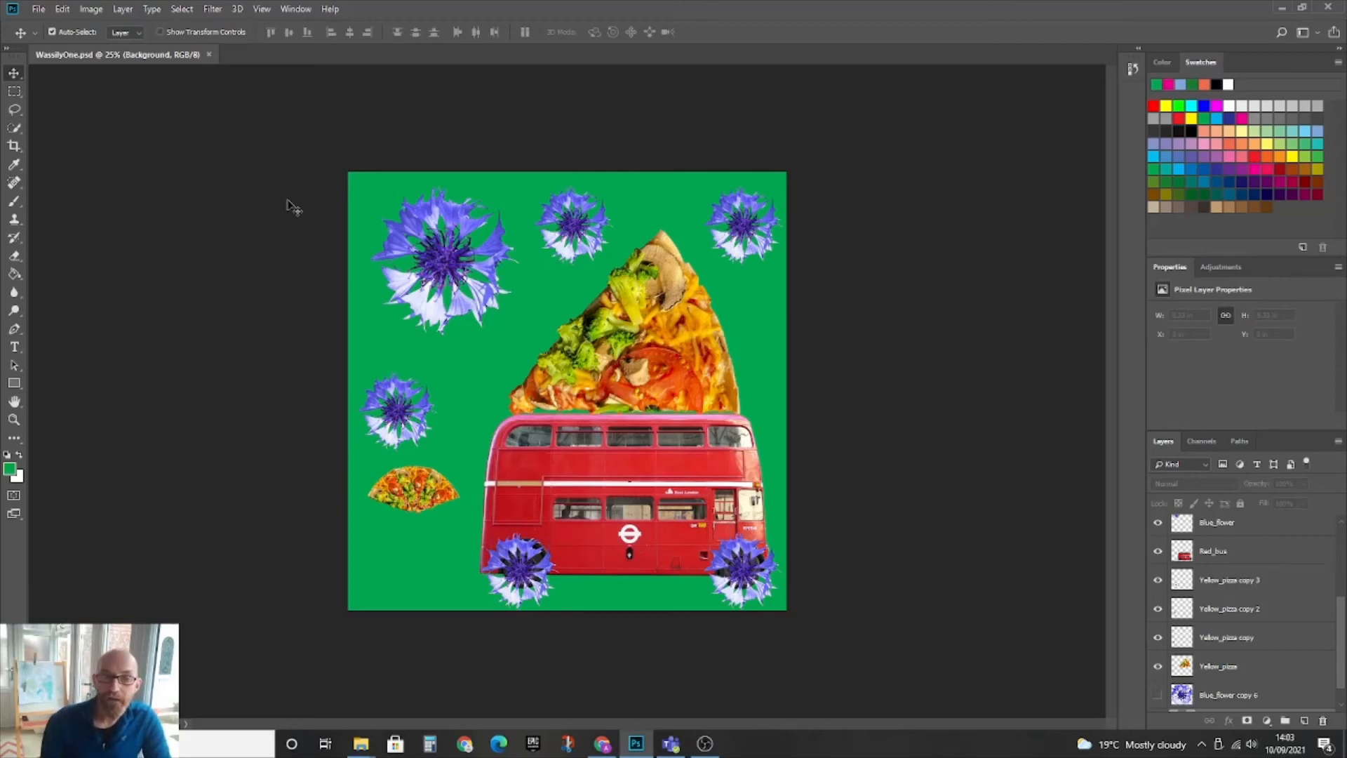
Step: Save the layered document as WassilyOne in Photoshop format in the Wassily folder on the Desktop
click(39, 10)
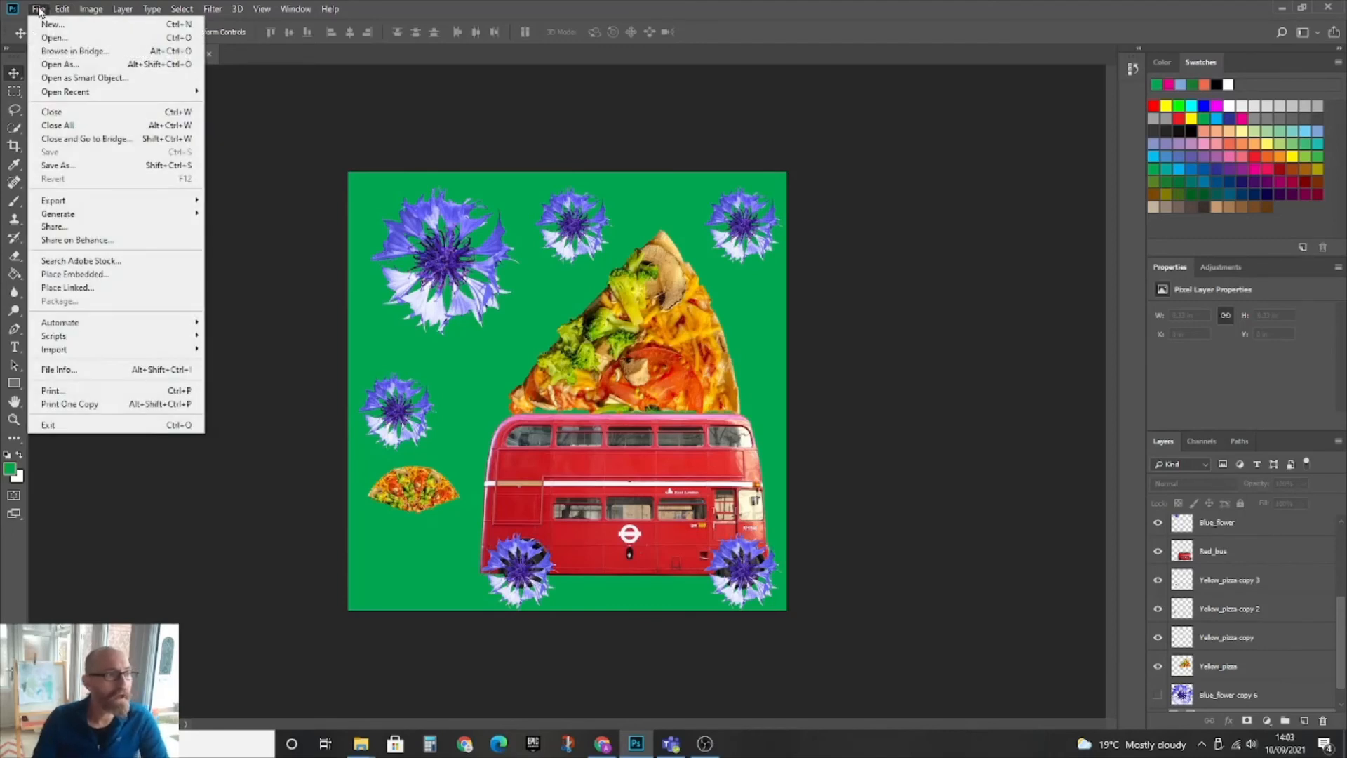
click(51, 167)
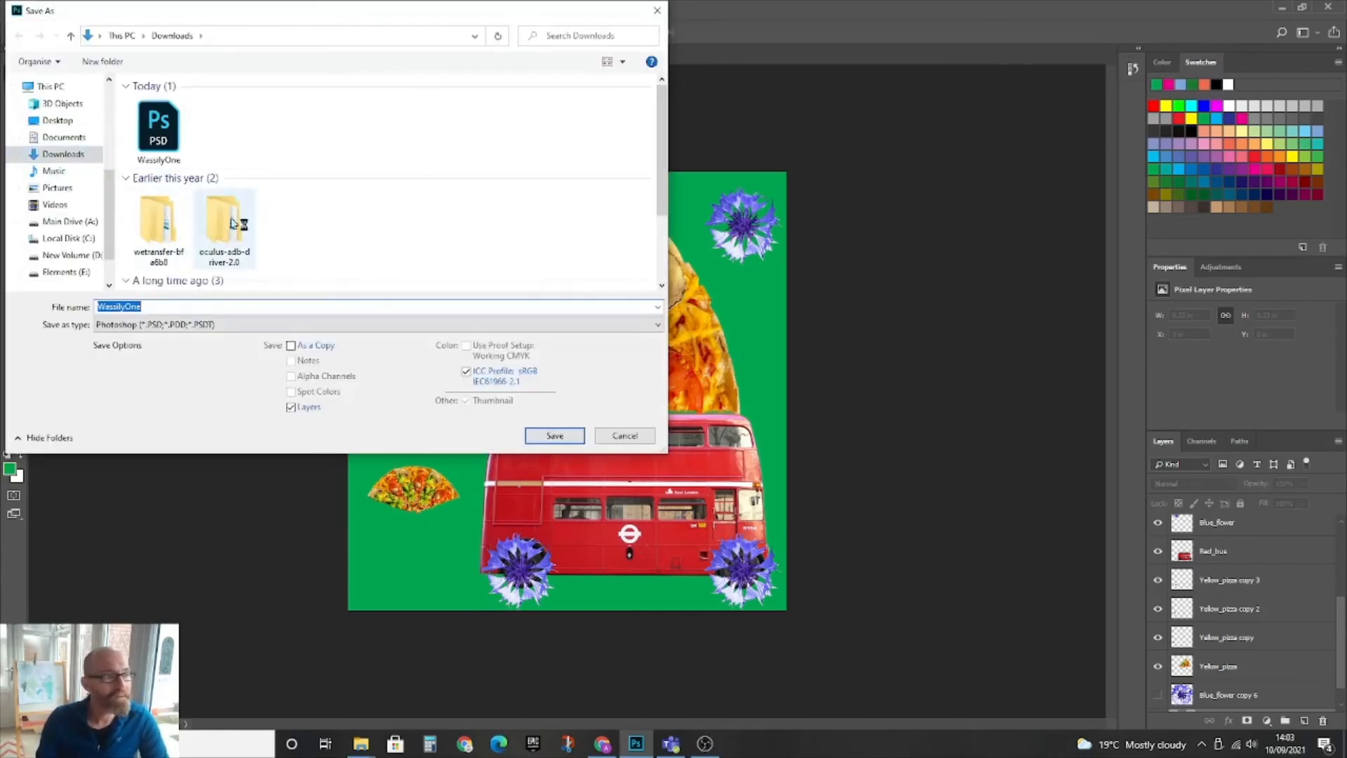
click(58, 120)
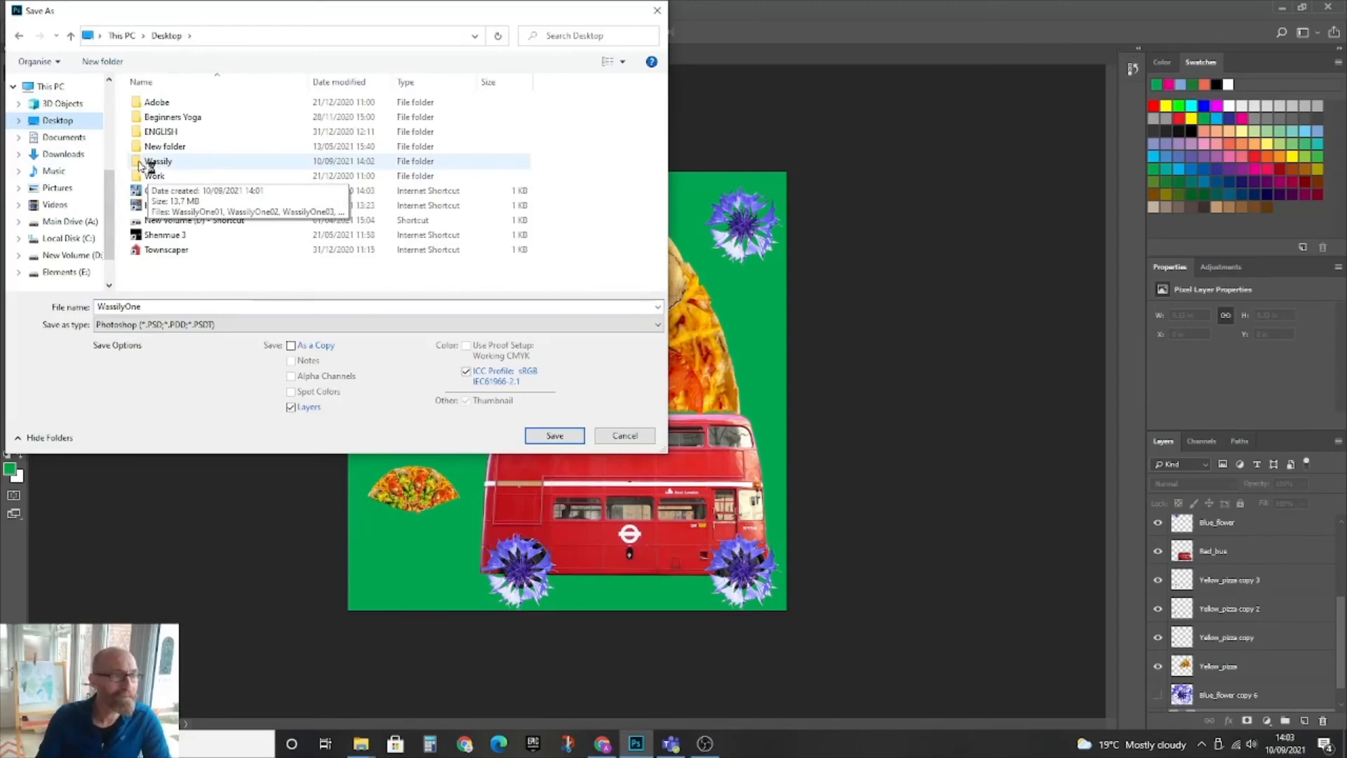
double_click(140, 165)
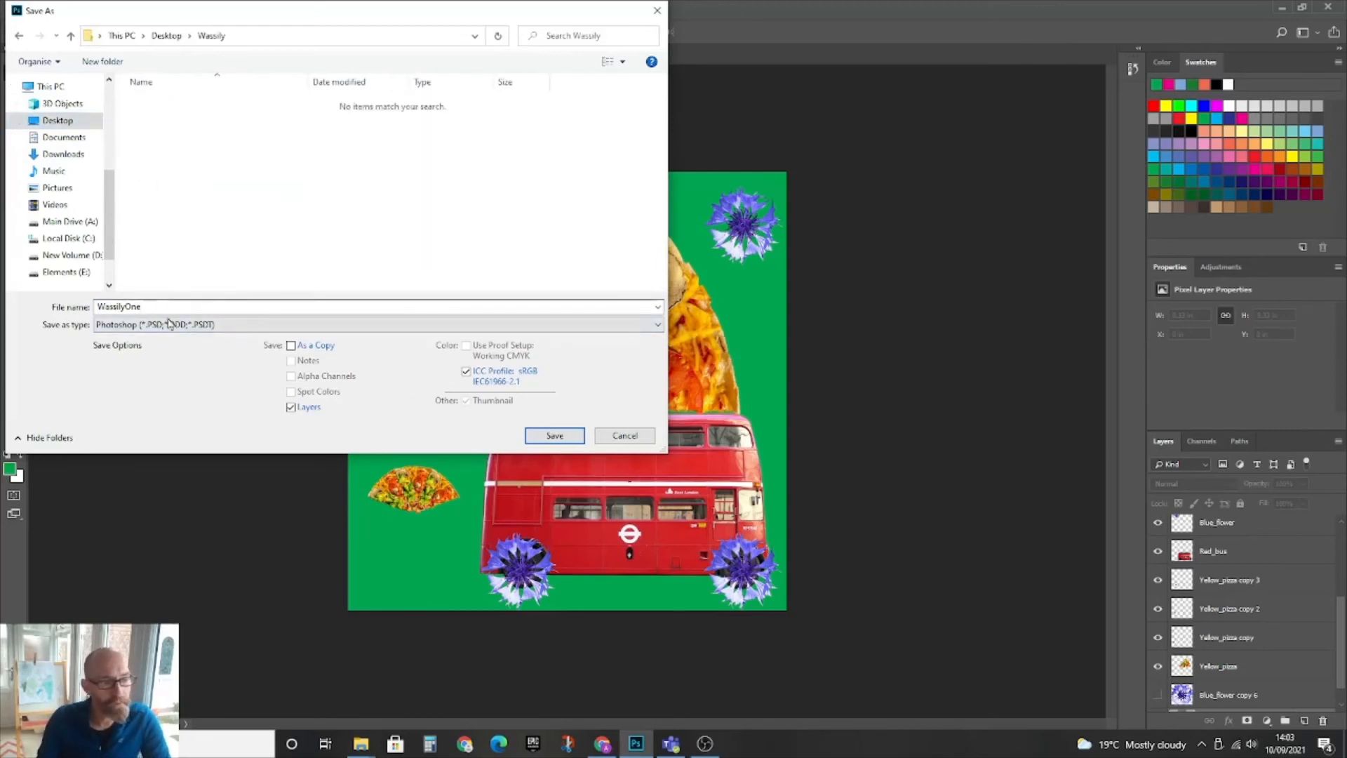
click(555, 435)
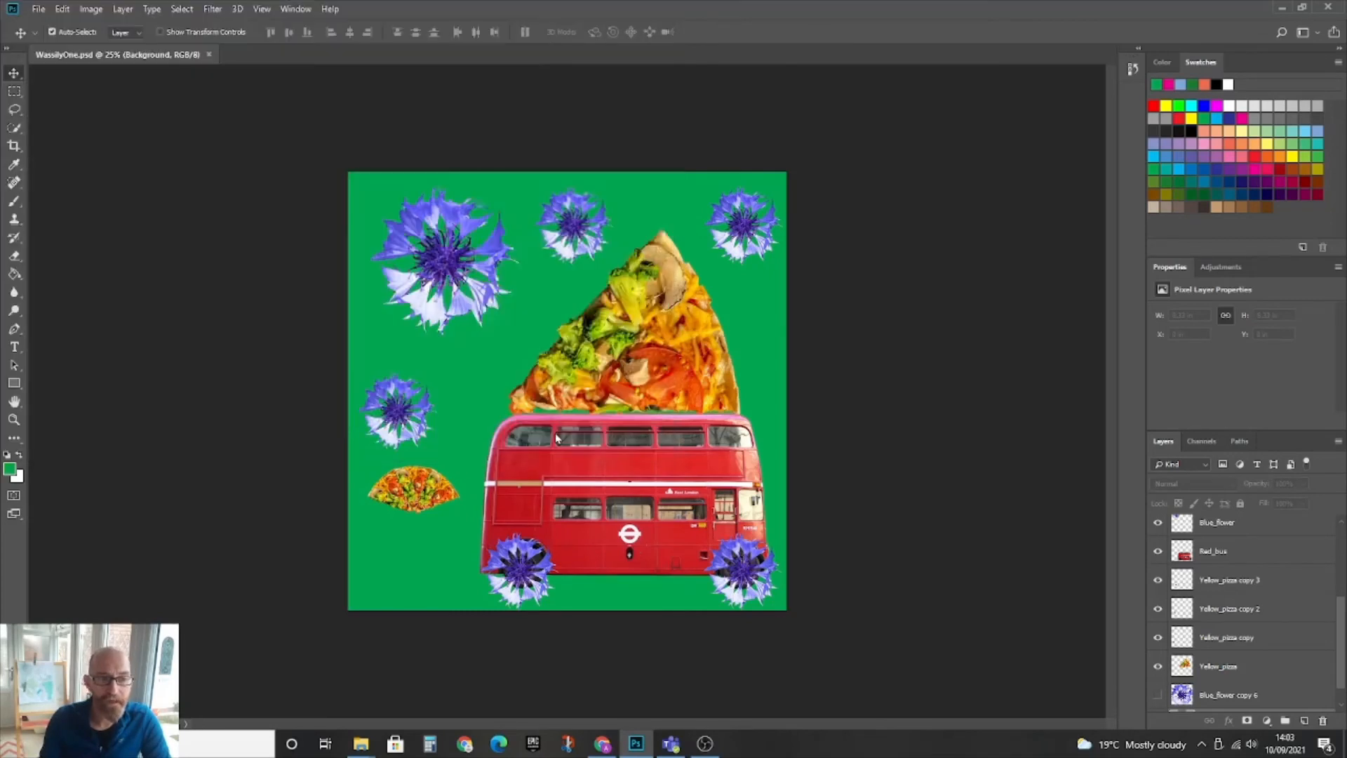
Step: Compare the collage with the large faded flower layer, Blue_flower copy 6, shown and hidden, leaving it hidden
click(825, 213)
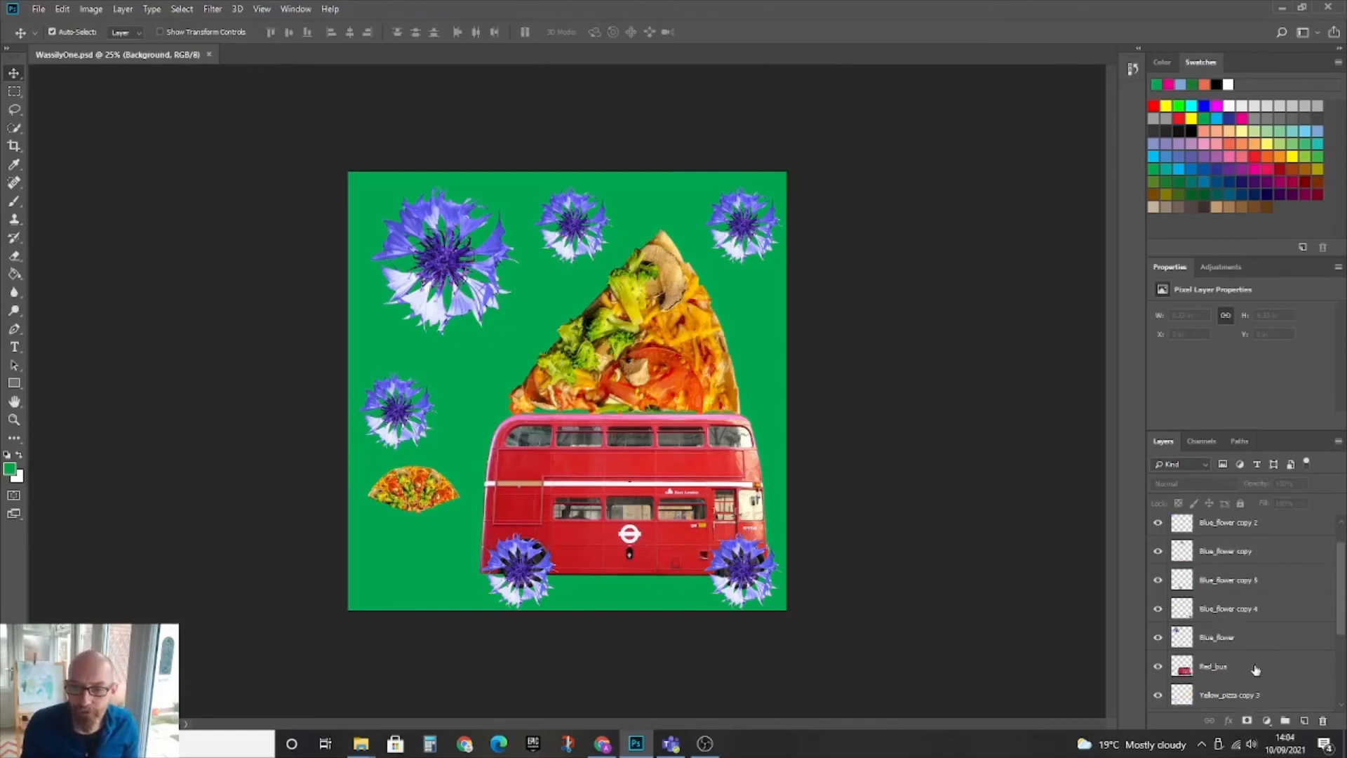
scroll(1257, 668, down, 1)
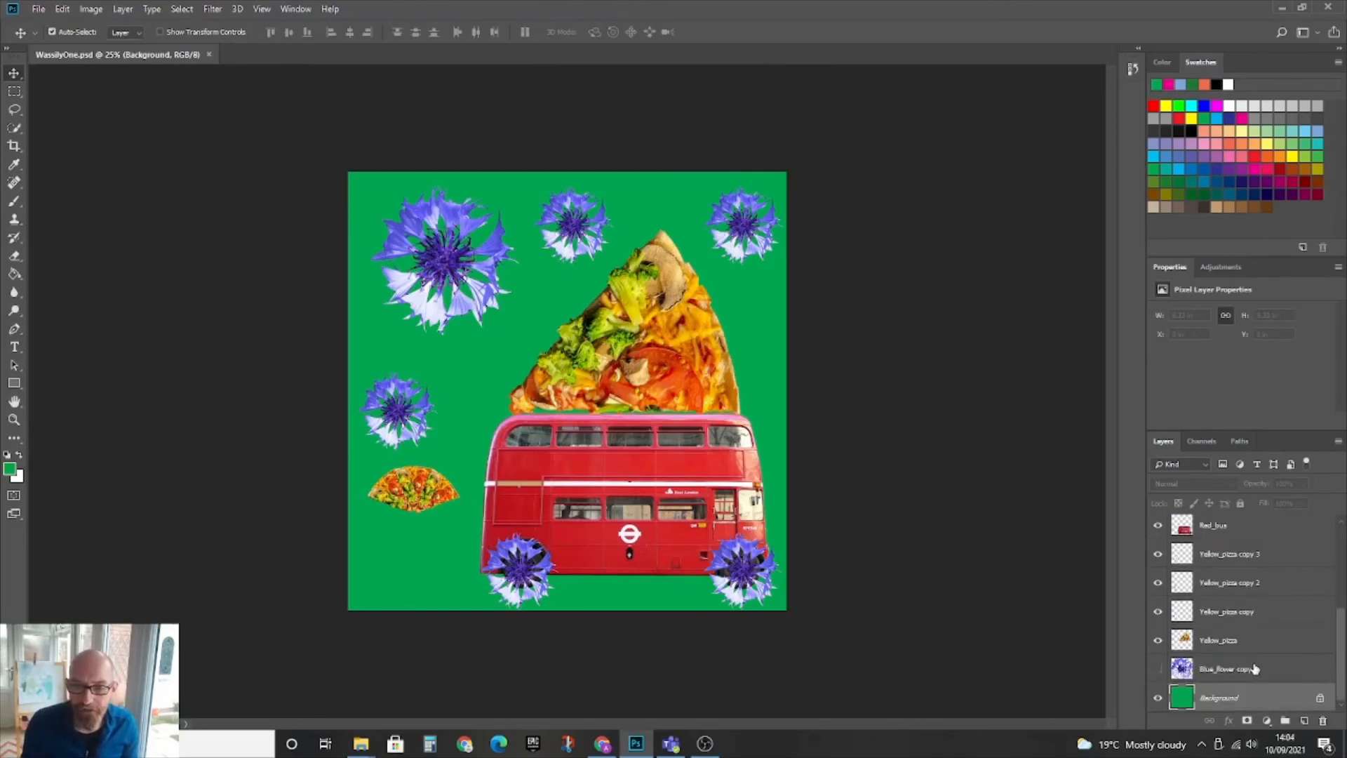
click(1159, 670)
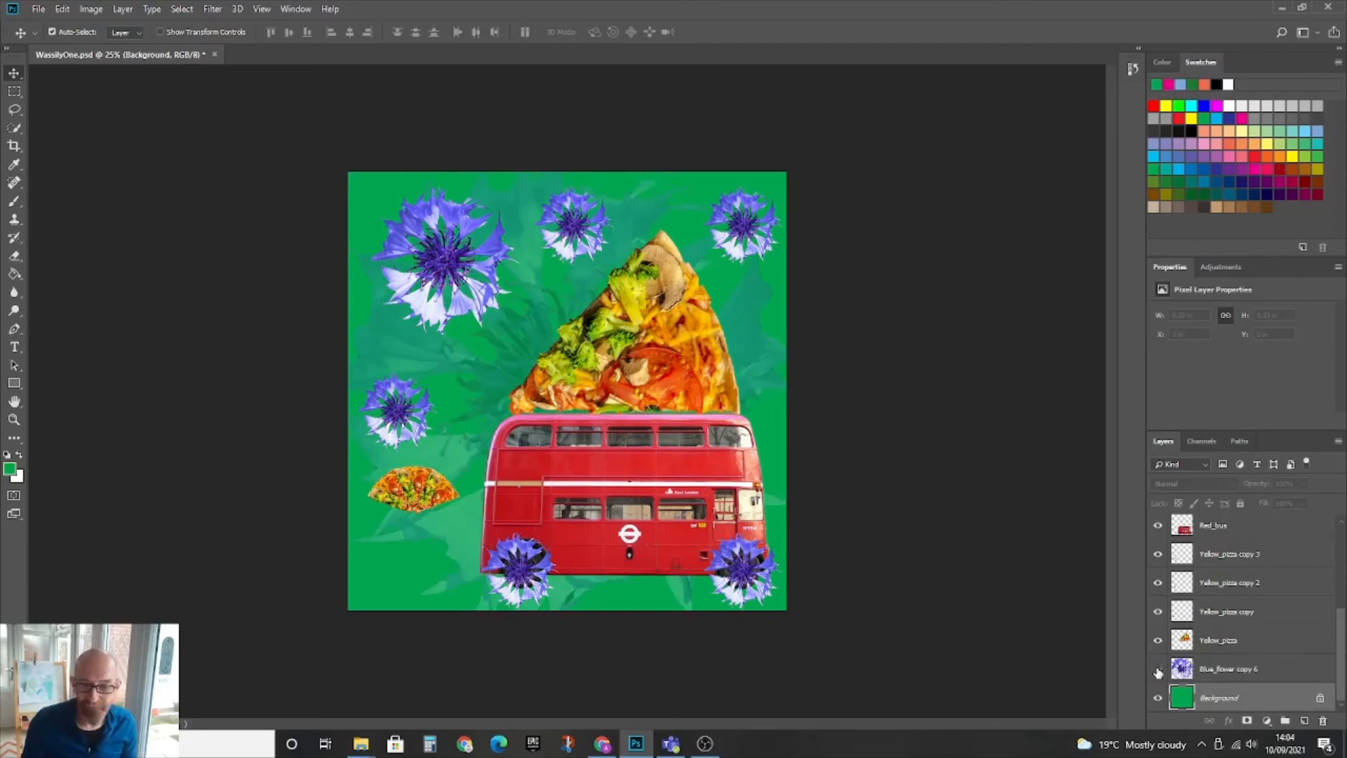
click(1158, 671)
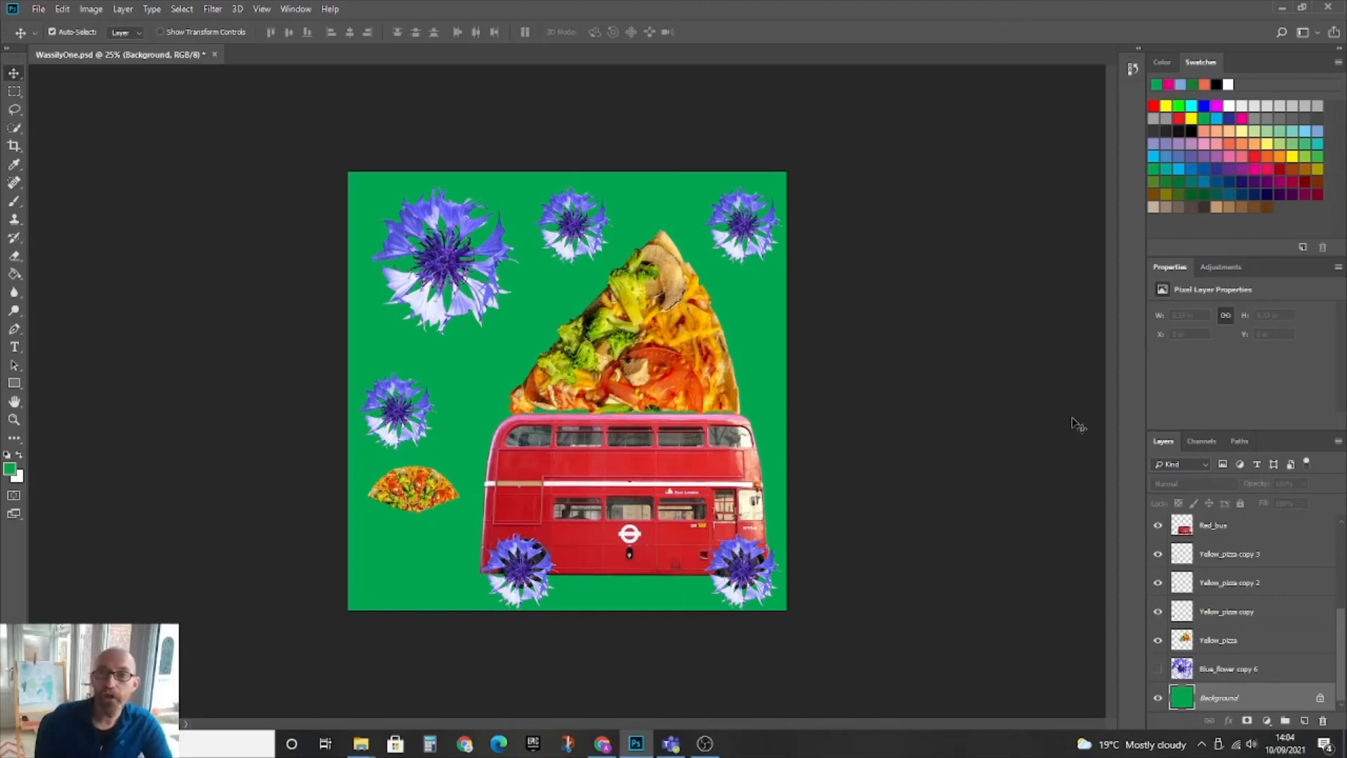
Step: Minimize Photoshop and review the exported compositions in the Wassily folder in File Explorer
click(1282, 10)
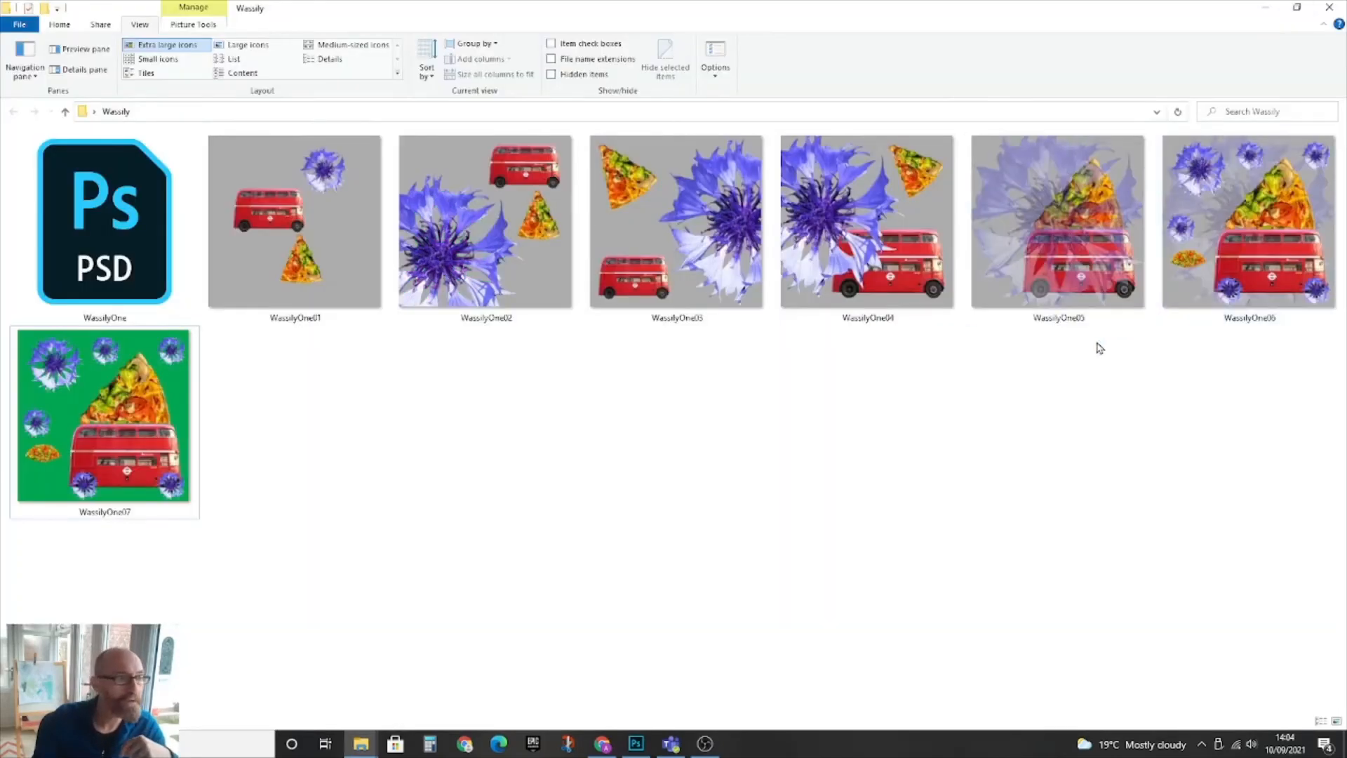